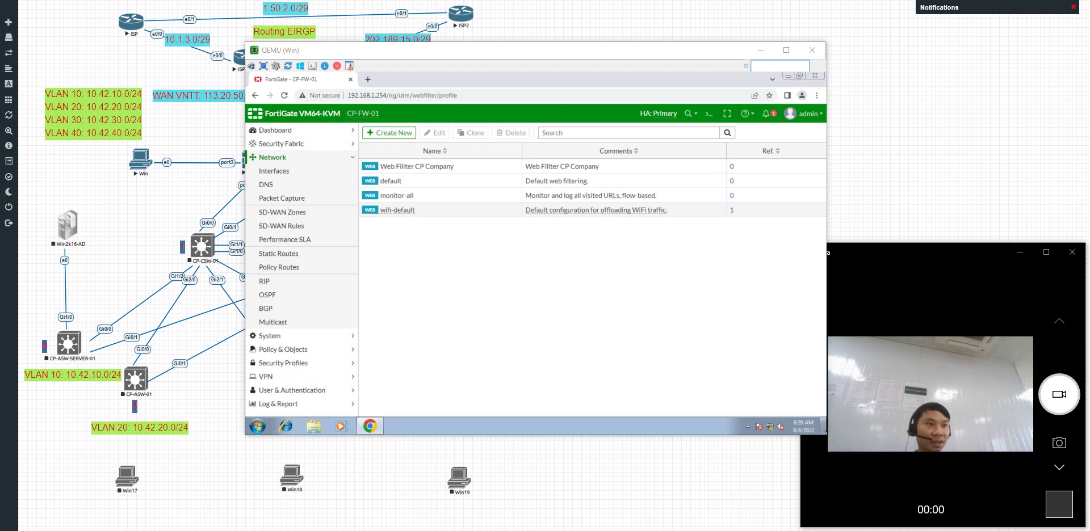
# Open Network > Interfaces and expand the Trunk To CSW aggregate to list VLANs 10–40.
pyautogui.click(472, 323)
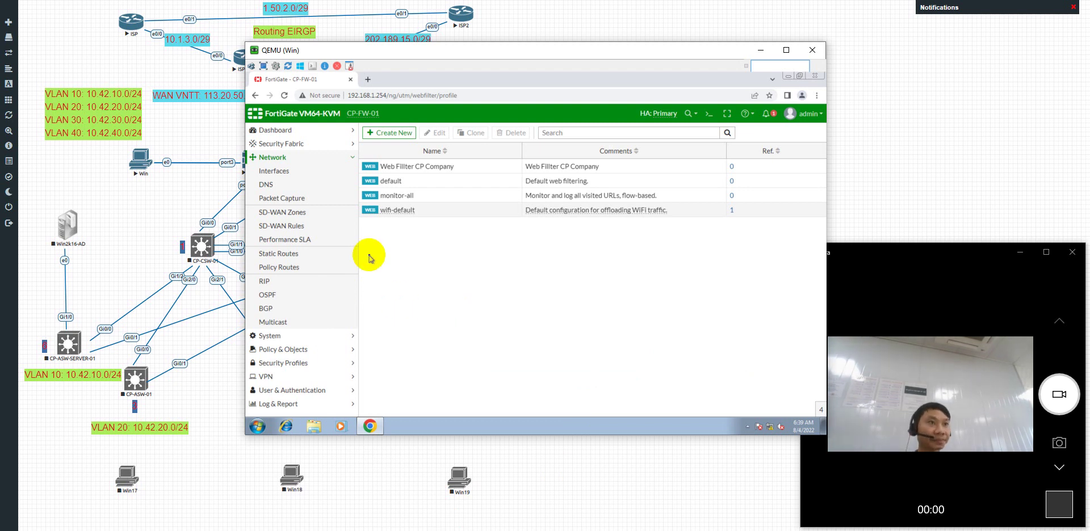
pyautogui.click(273, 171)
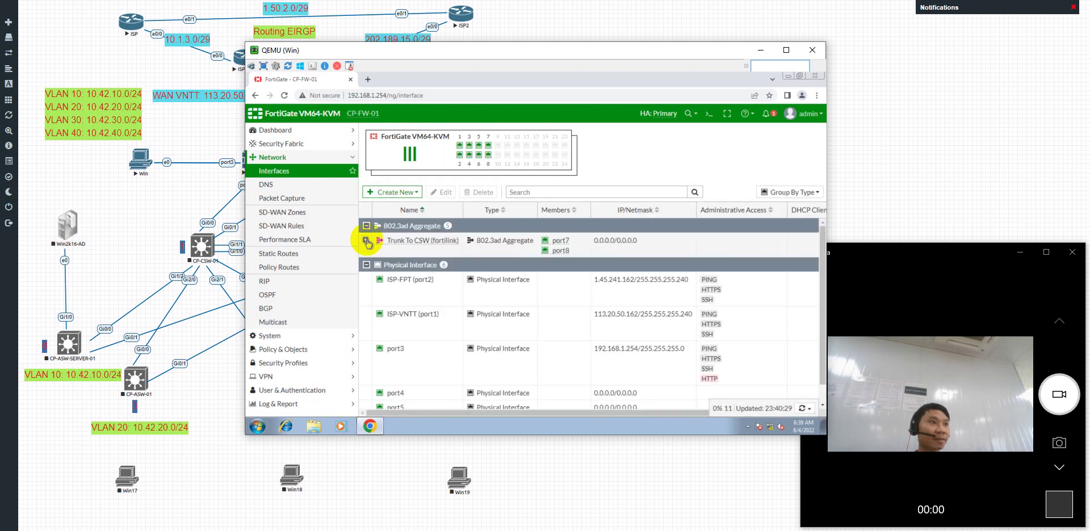
pyautogui.click(367, 241)
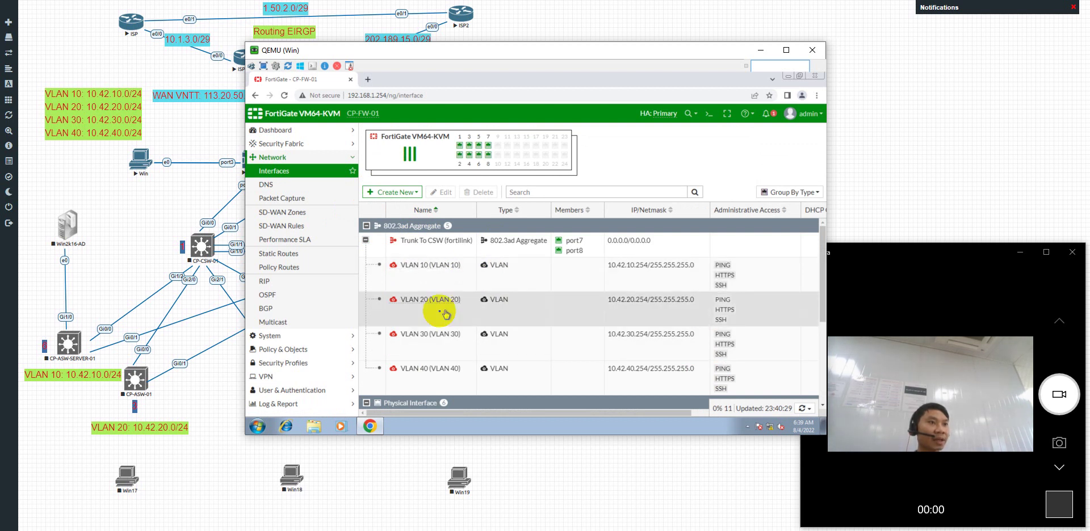
pyautogui.click(291, 350)
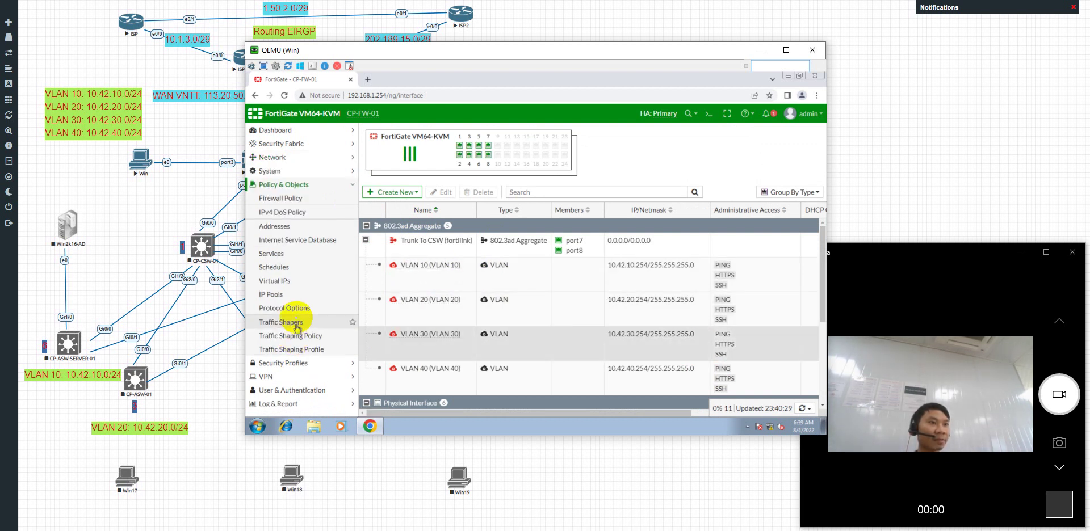
# Browse the AntiVirus, Web Filter and Application Control profiles, then open the Firewall Policy list.
pyautogui.click(281, 363)
pyautogui.click(271, 212)
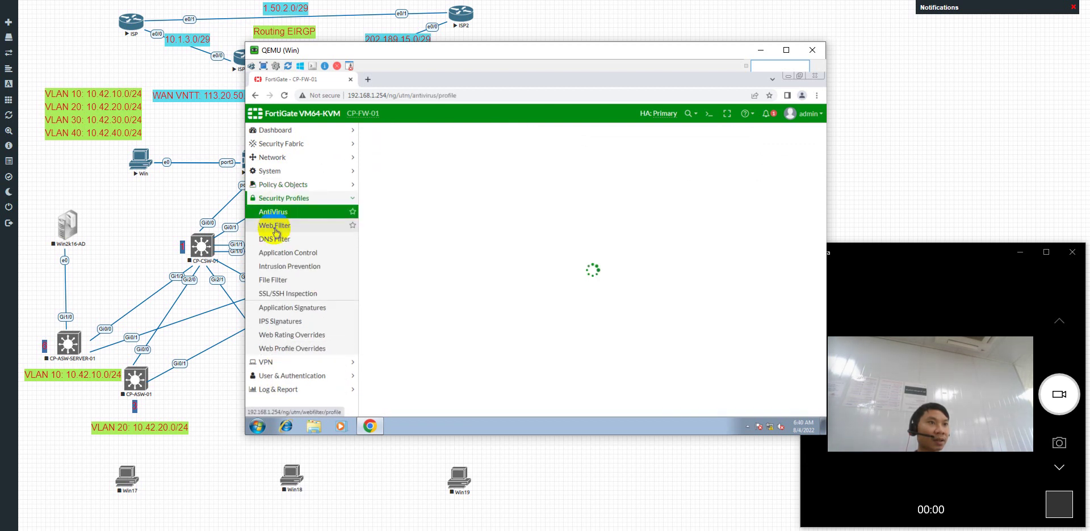
pyautogui.click(275, 227)
pyautogui.click(307, 241)
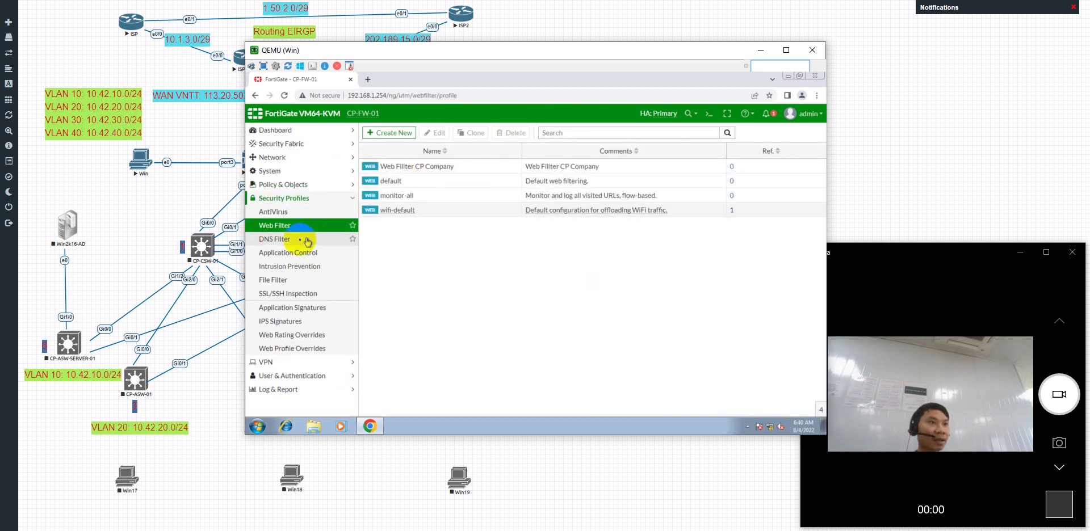
pyautogui.click(281, 252)
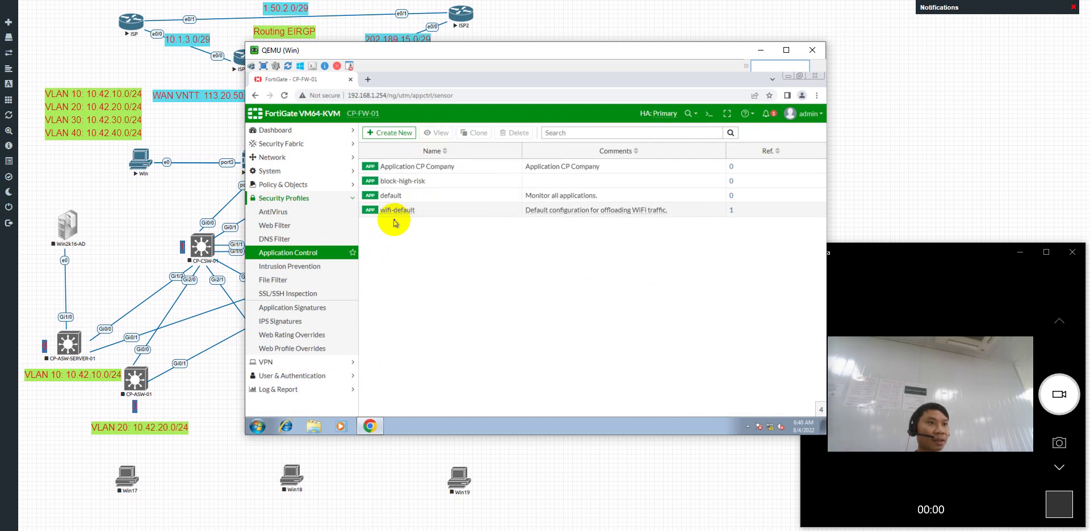
pyautogui.click(283, 186)
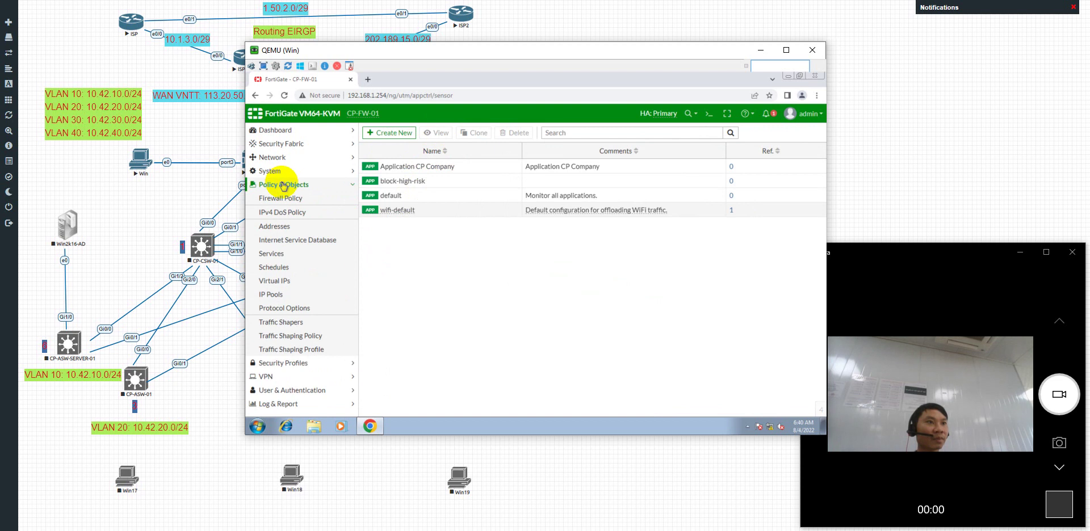
pyautogui.click(282, 199)
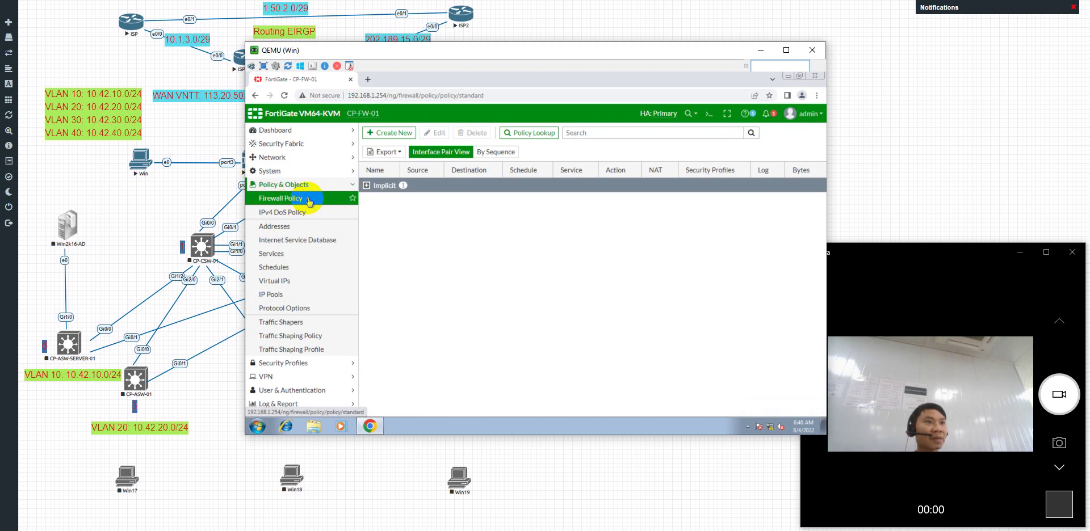
# Enable Multiple Interface Policies under System > Feature Visibility and apply the change.
pyautogui.click(265, 170)
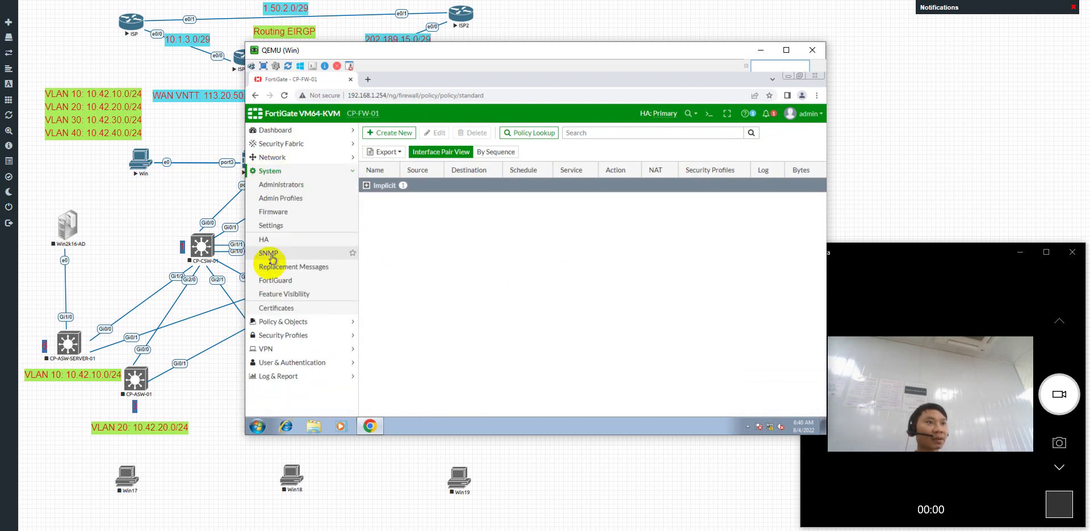
pyautogui.click(282, 297)
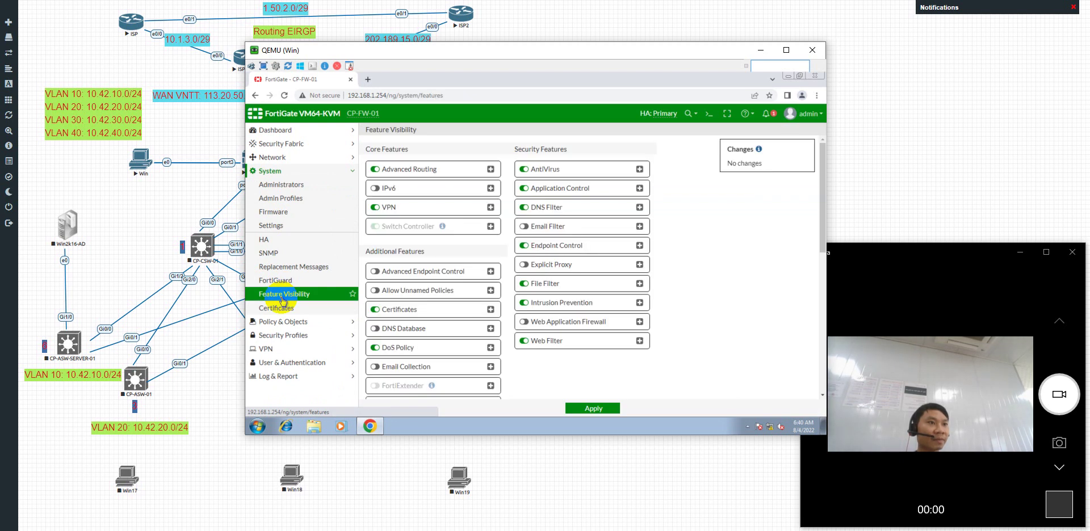
pyautogui.scroll(-2, 431, 311)
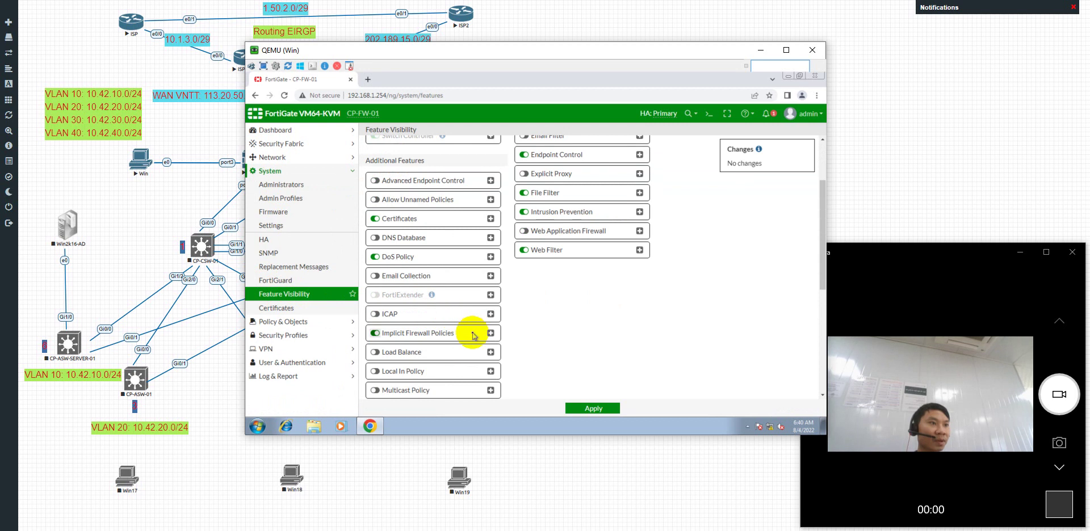
pyautogui.scroll(-1, 444, 351)
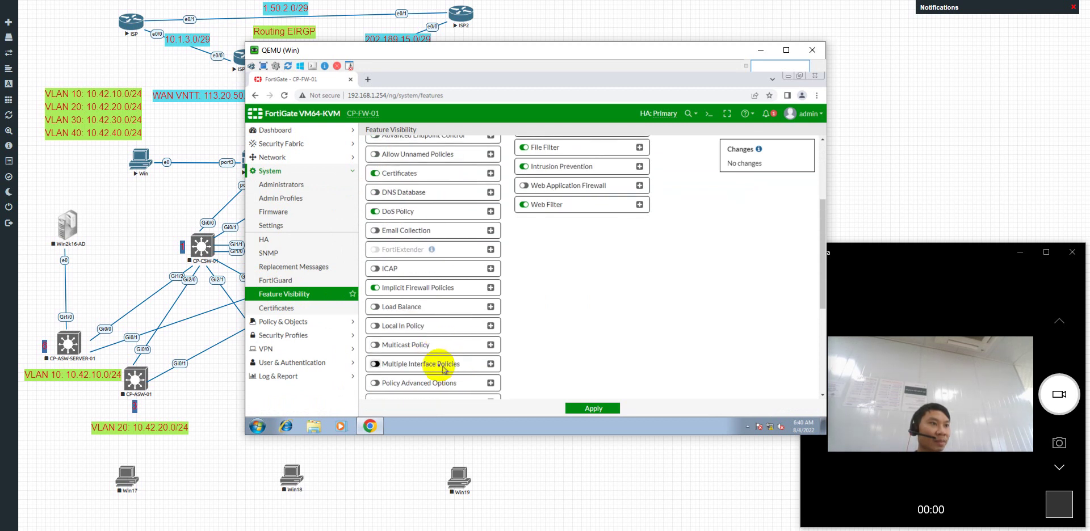
pyautogui.click(376, 364)
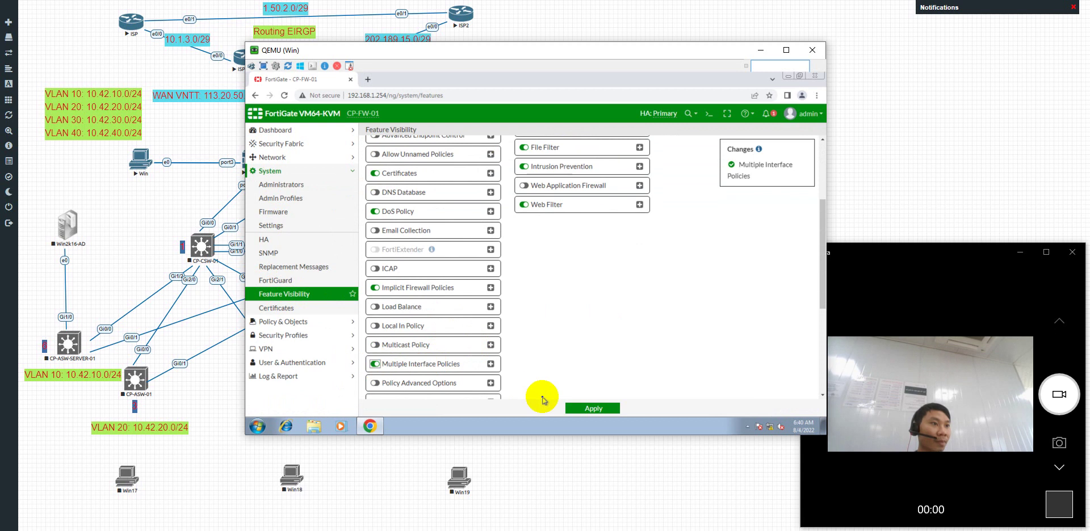
pyautogui.click(586, 409)
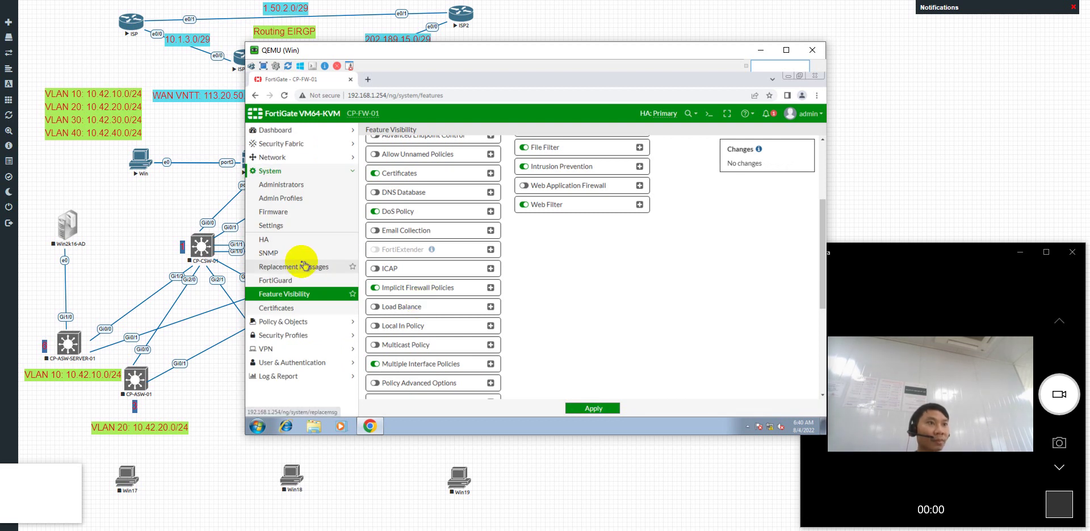
pyautogui.click(283, 322)
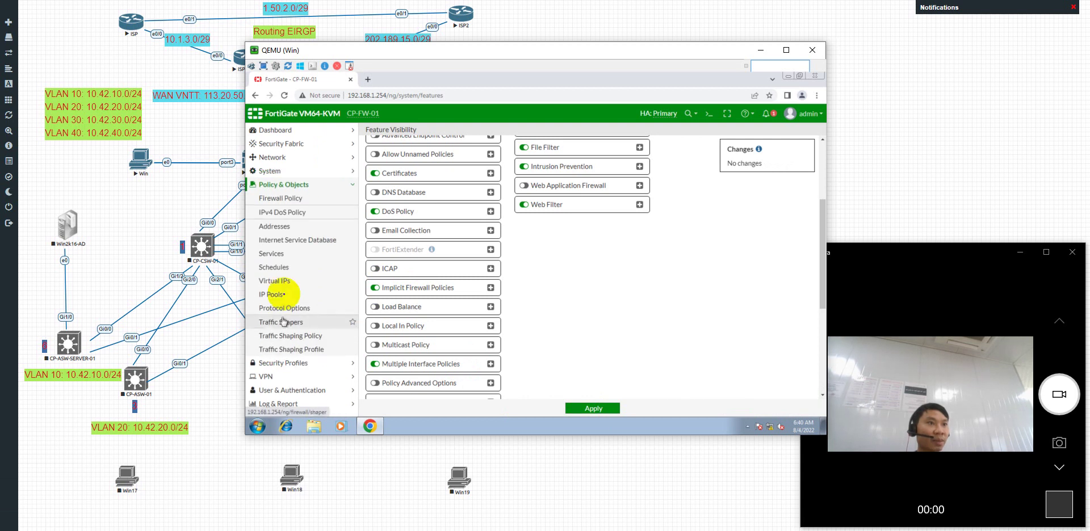
# Create a new firewall policy and enter the name 'Access Internet'.
pyautogui.click(289, 200)
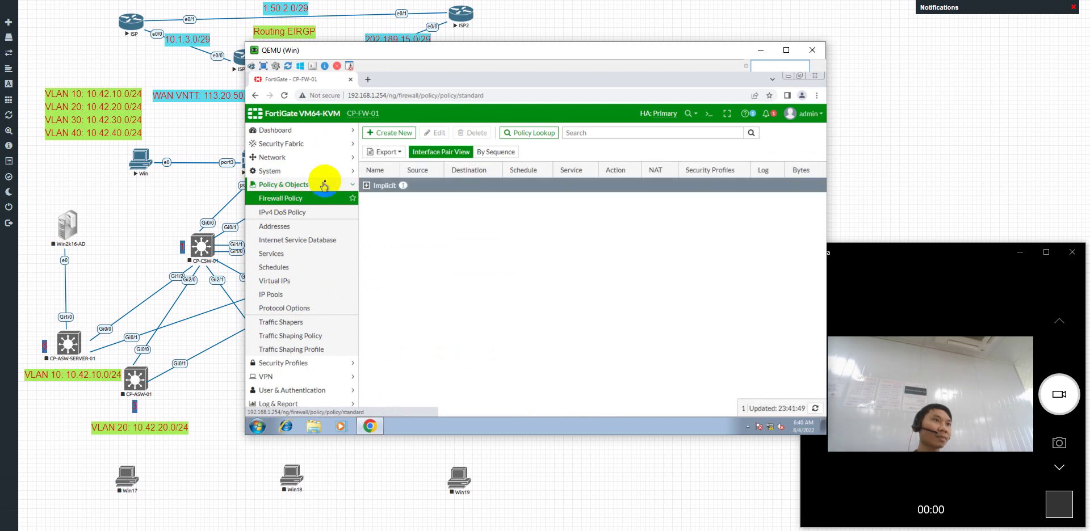
pyautogui.doubleClick(473, 158)
pyautogui.click(393, 134)
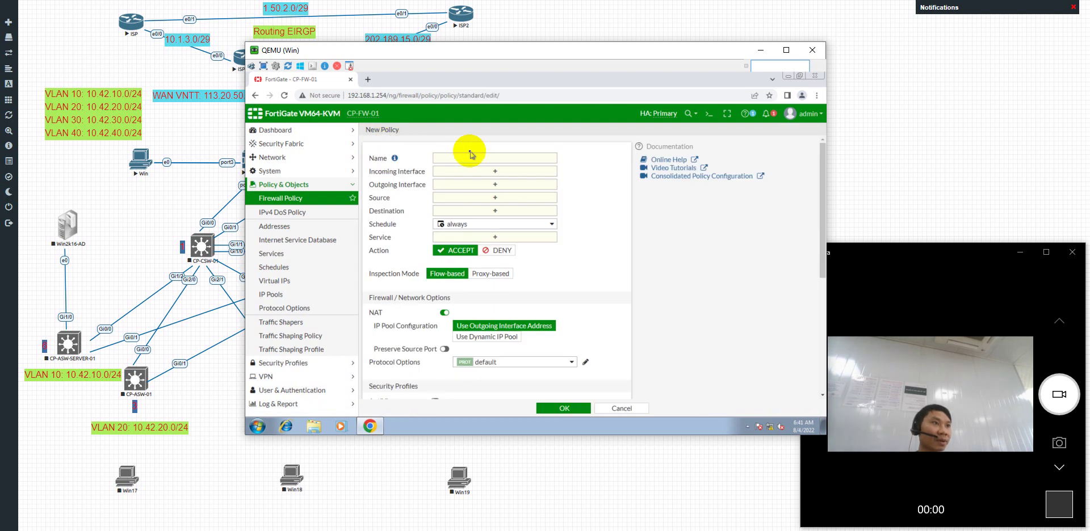
pyautogui.click(458, 157)
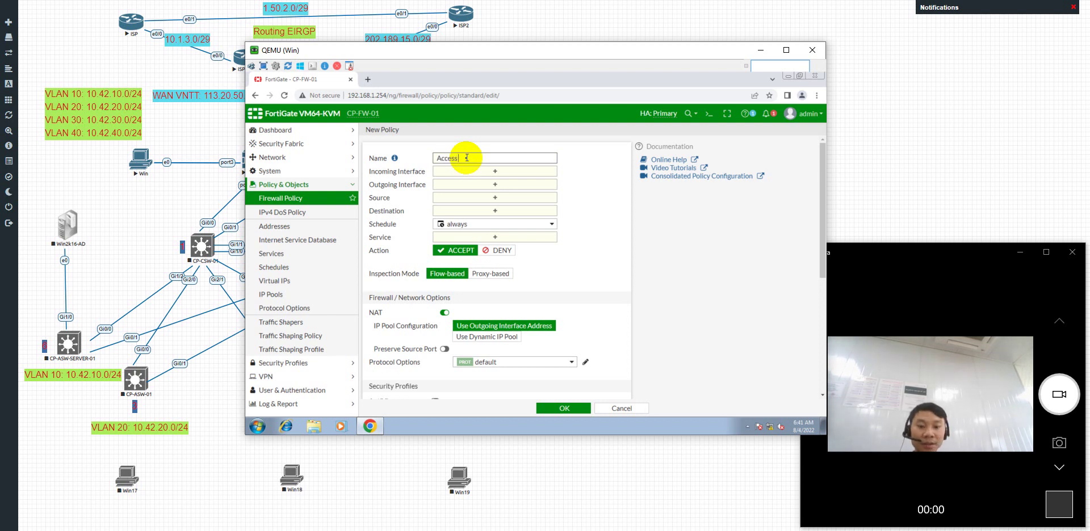
pyautogui.write('Ins')
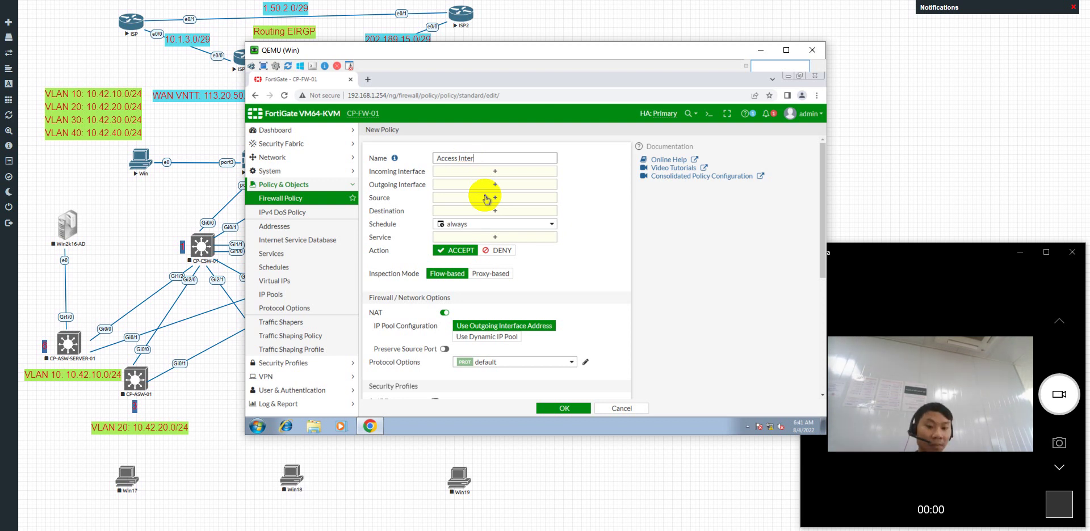
# Set the incoming interfaces to VLAN 10, VLAN 20, VLAN 30, VLAN 40 and port3.
pyautogui.click(481, 172)
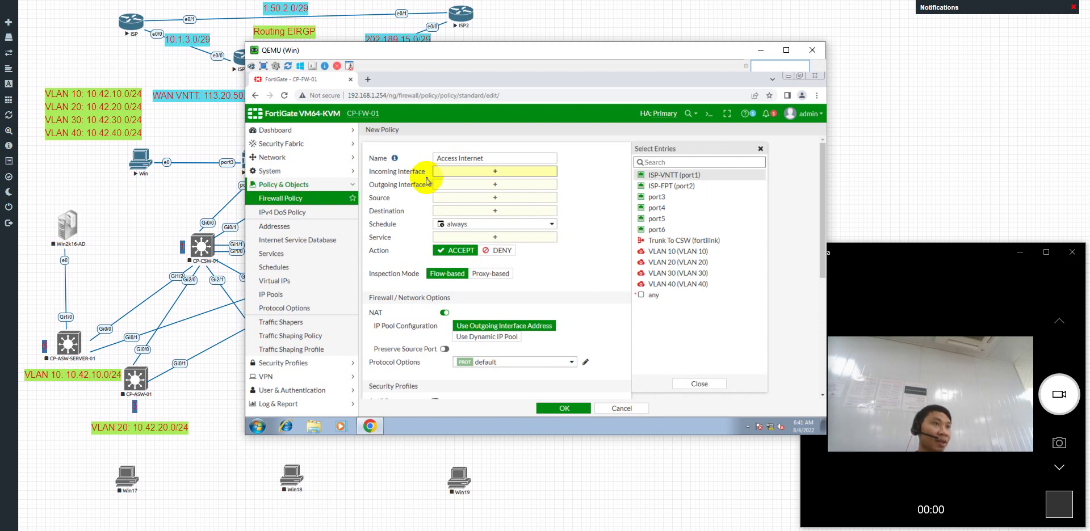
pyautogui.click(680, 253)
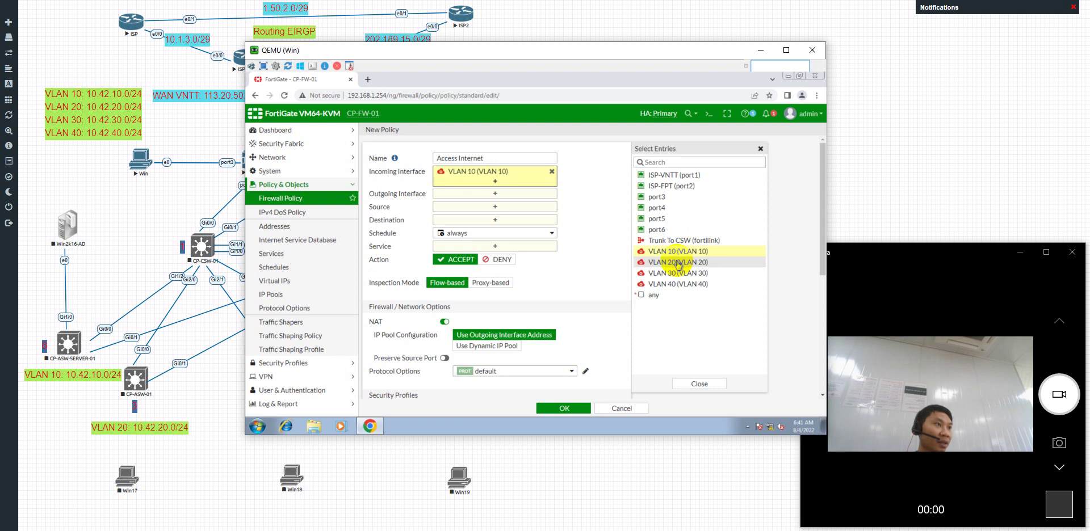
pyautogui.click(679, 263)
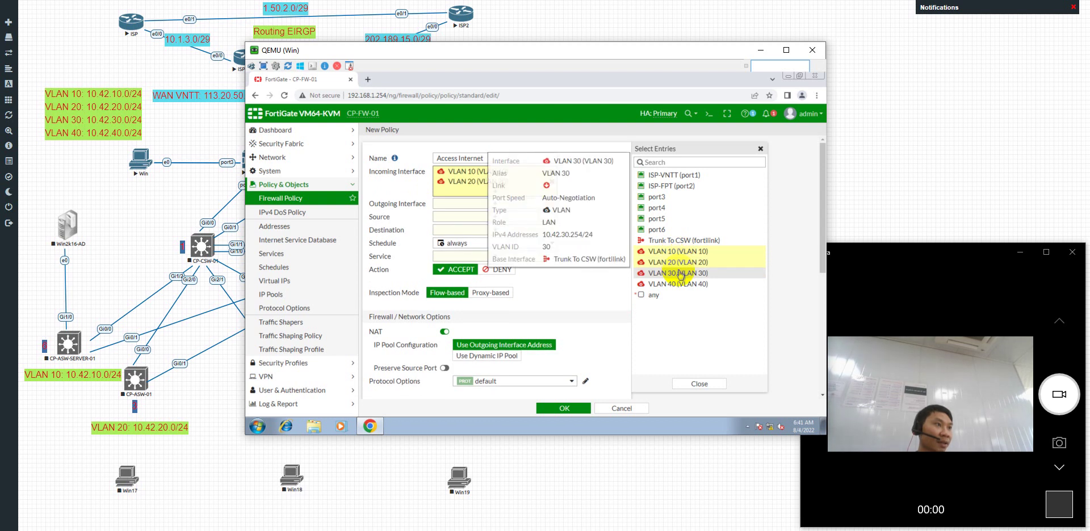
pyautogui.click(679, 273)
pyautogui.click(682, 286)
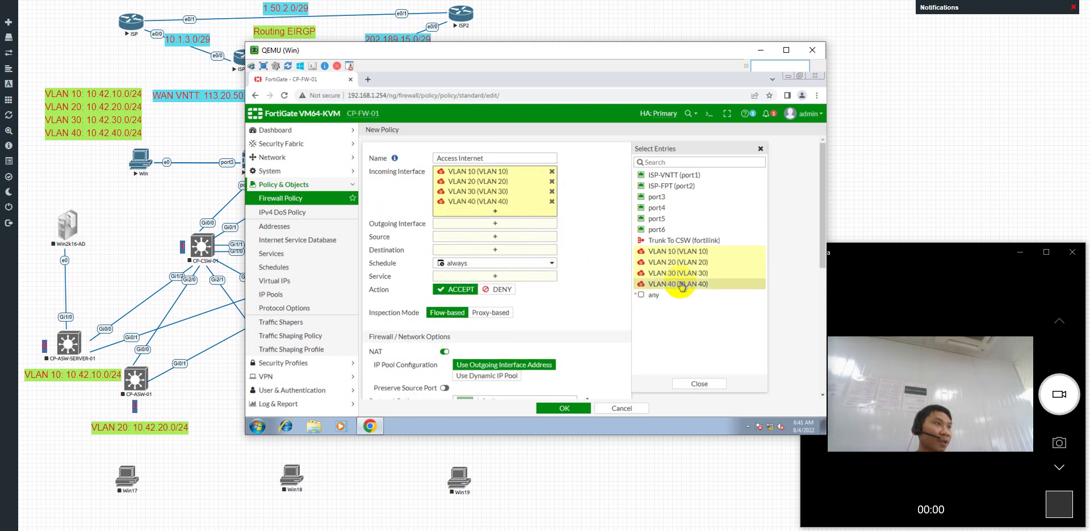
pyautogui.click(665, 200)
pyautogui.moveTo(642, 271)
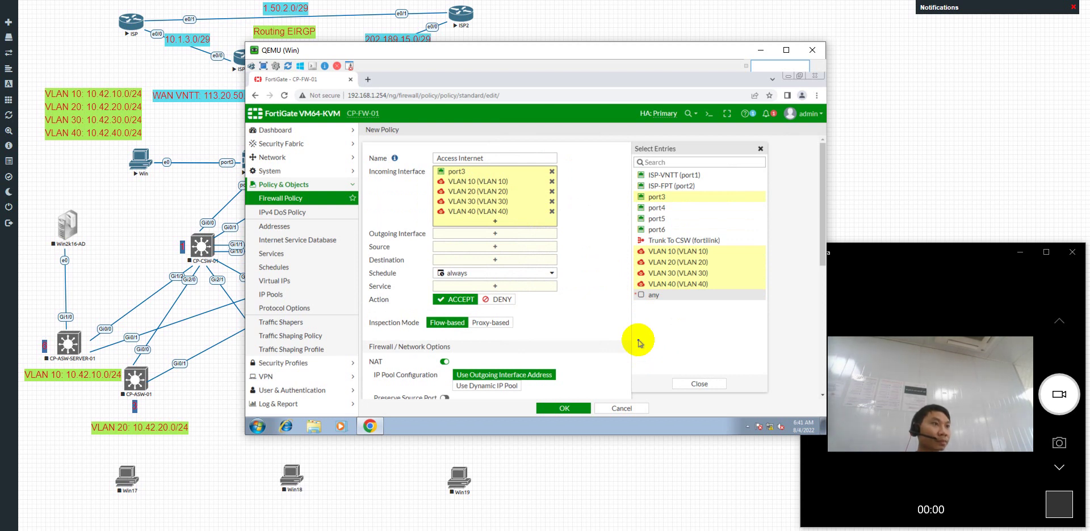
# Set outgoing interfaces ISP-VNTT and ISP-FPT, source and destination 'all', service ALL.
pyautogui.click(479, 233)
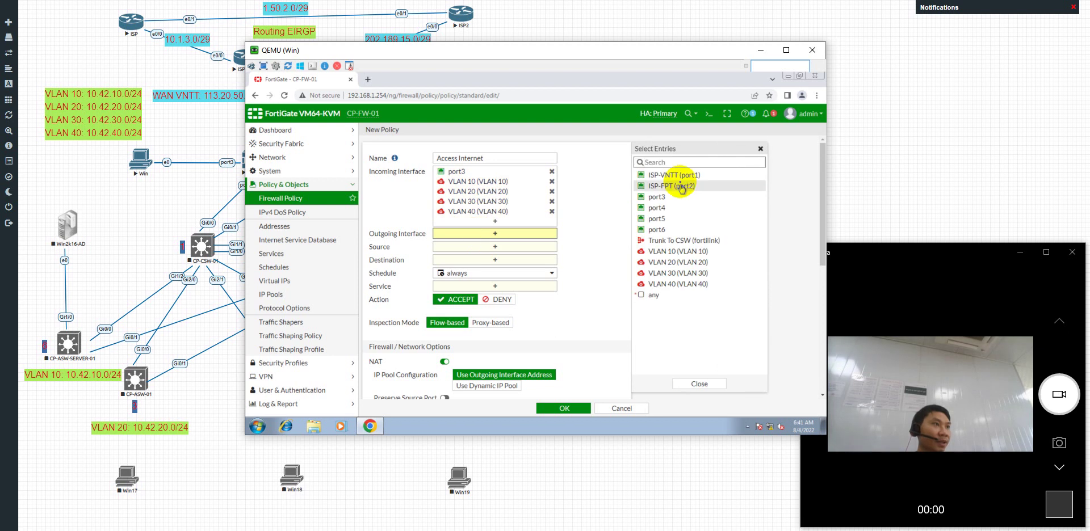
pyautogui.click(677, 176)
pyautogui.click(674, 187)
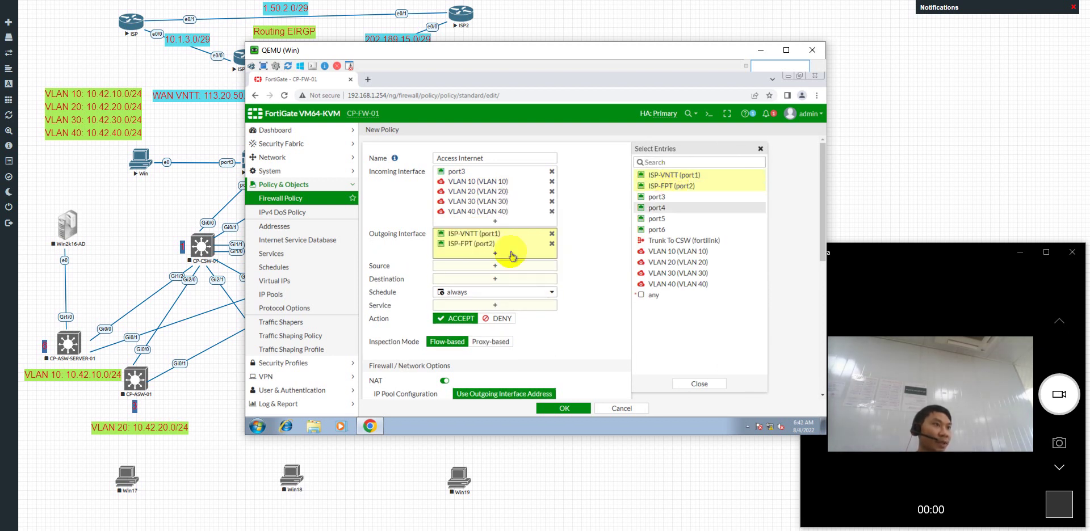
pyautogui.click(487, 265)
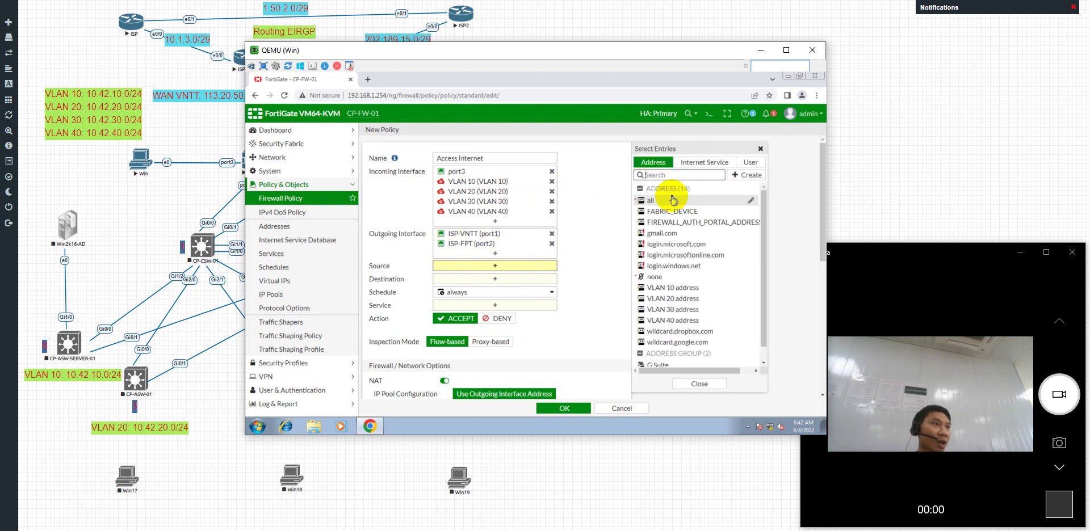
pyautogui.click(653, 200)
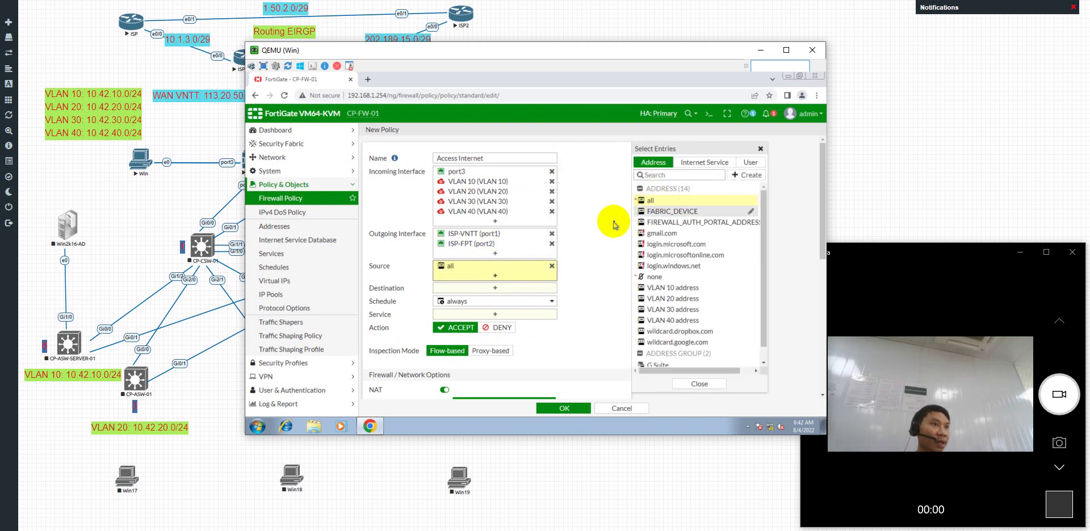
pyautogui.click(497, 290)
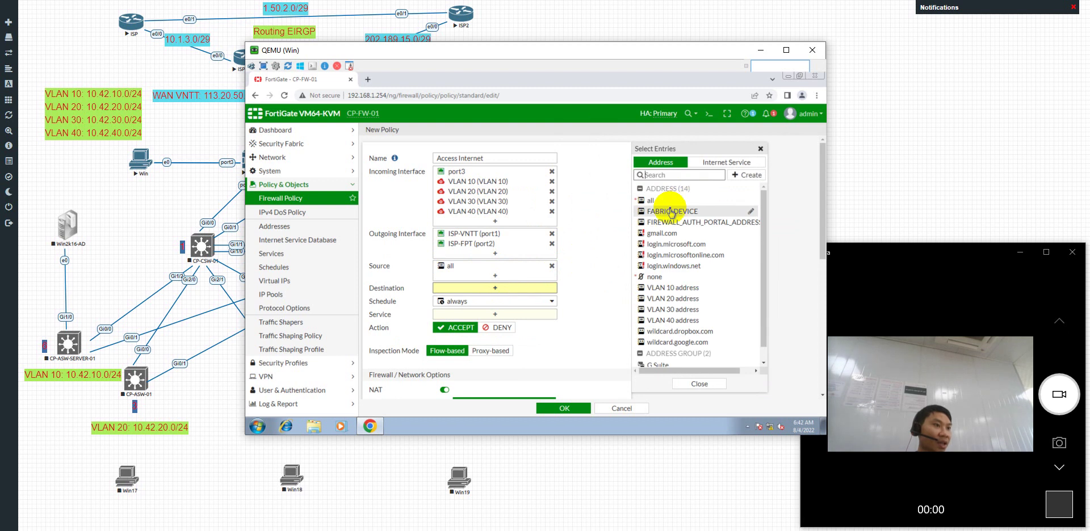
pyautogui.click(661, 200)
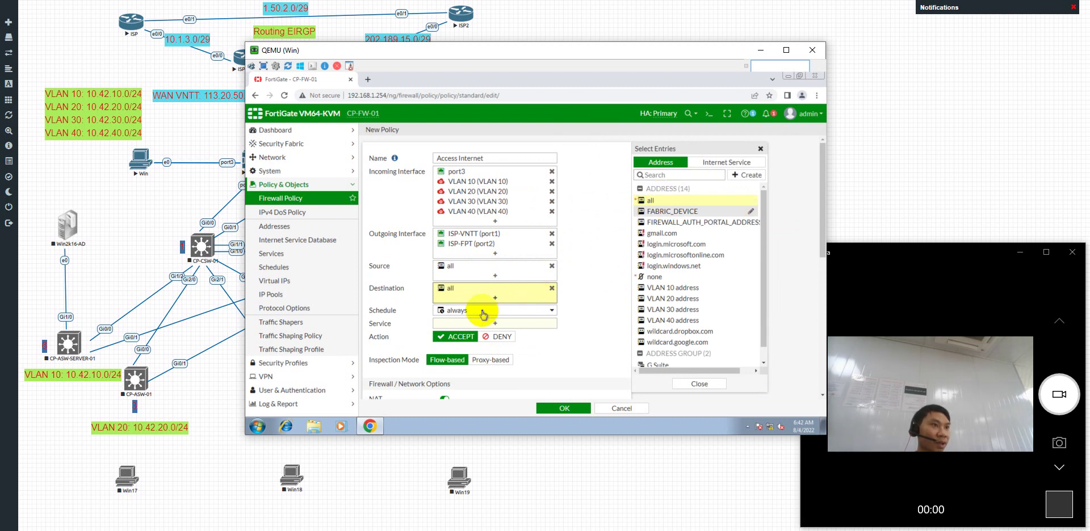
pyautogui.click(495, 324)
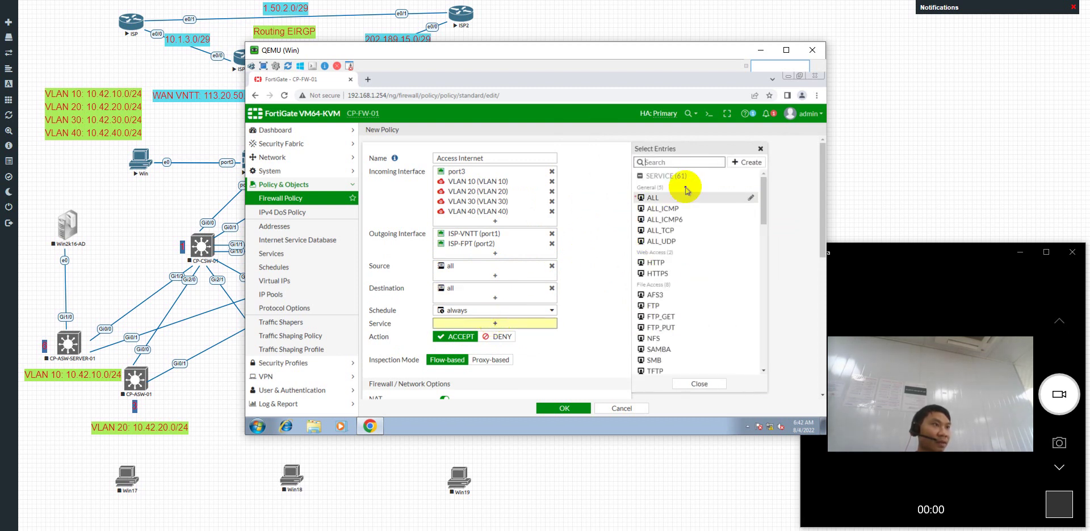
pyautogui.click(654, 201)
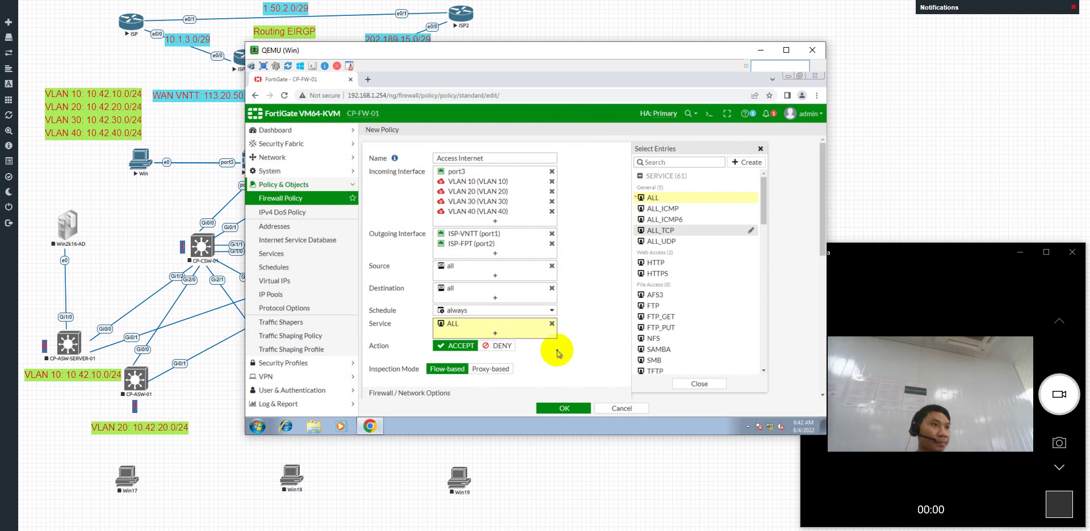
pyautogui.scroll(-2, 545, 346)
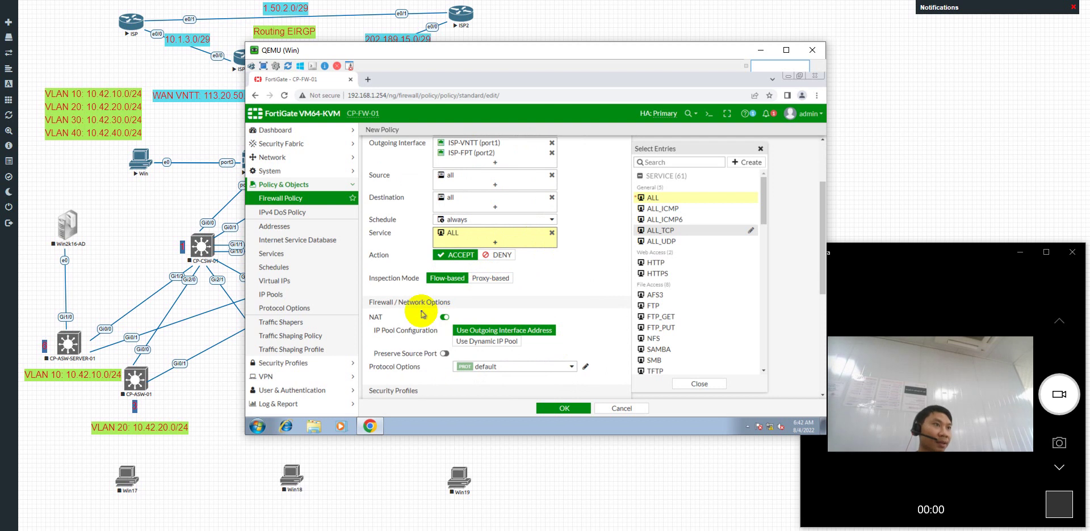
# Enable AntiVirus and Web Filter with the Web Filter CP Company profile.
pyautogui.scroll(2, 446, 239)
pyautogui.scroll(-4, 500, 272)
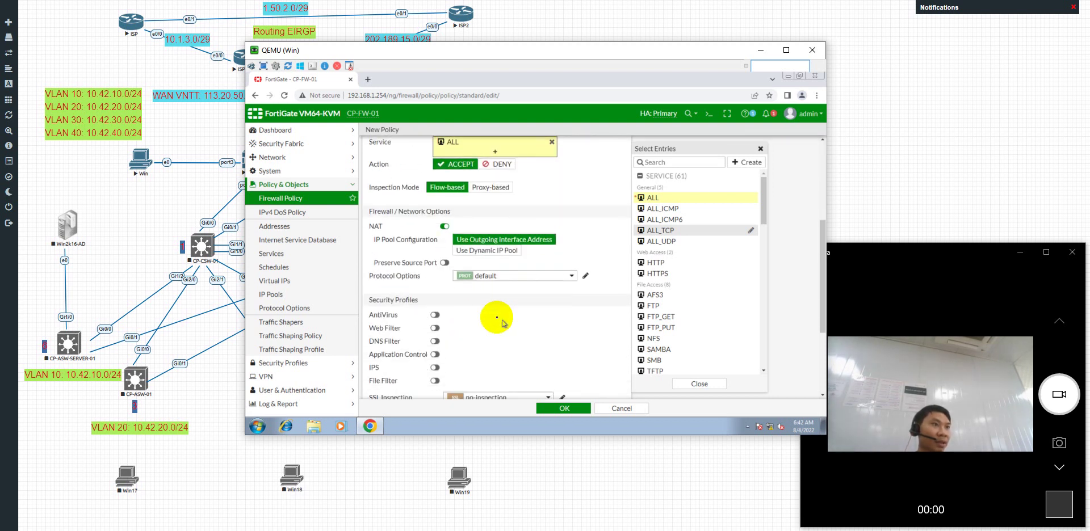
pyautogui.click(435, 316)
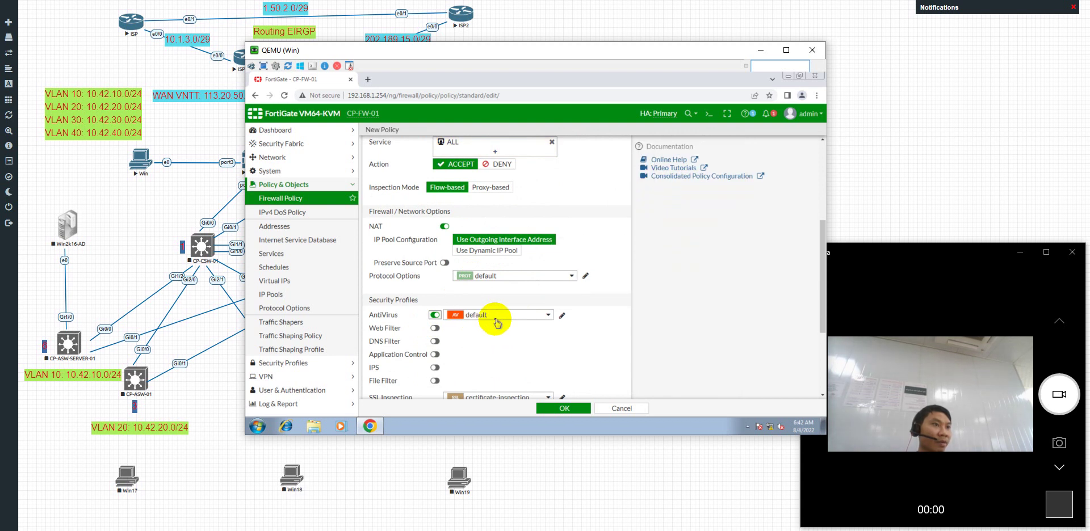
pyautogui.click(435, 328)
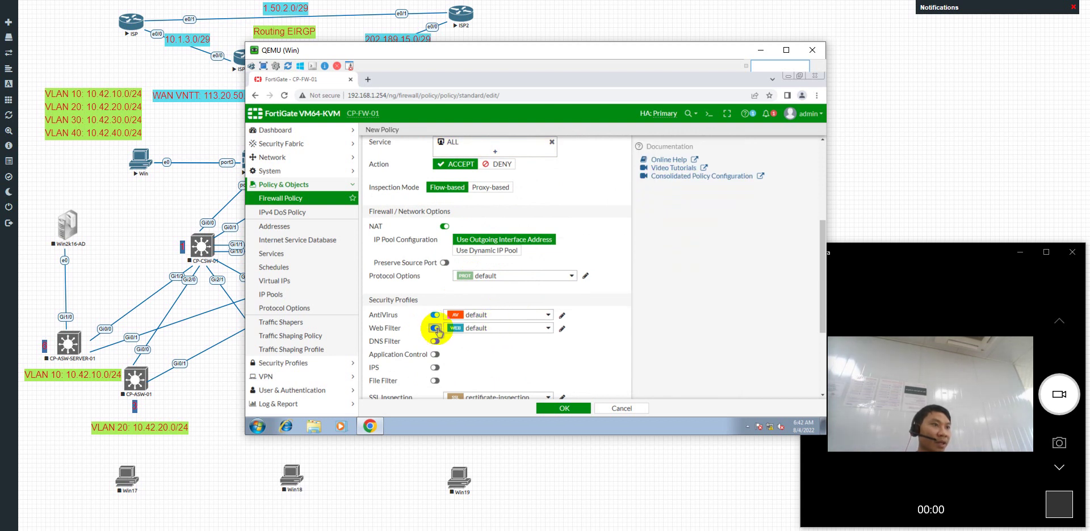
pyautogui.click(494, 328)
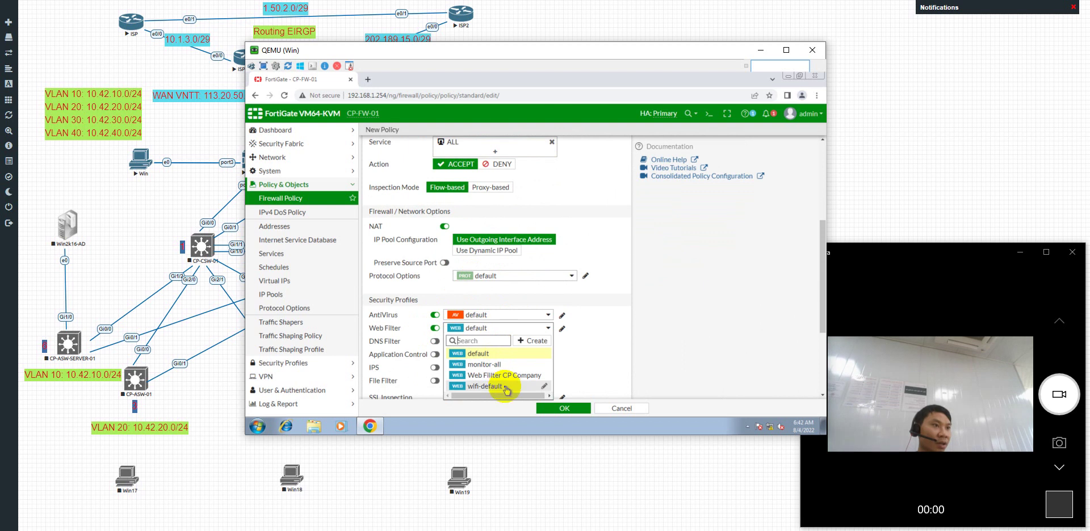
pyautogui.moveTo(503, 379)
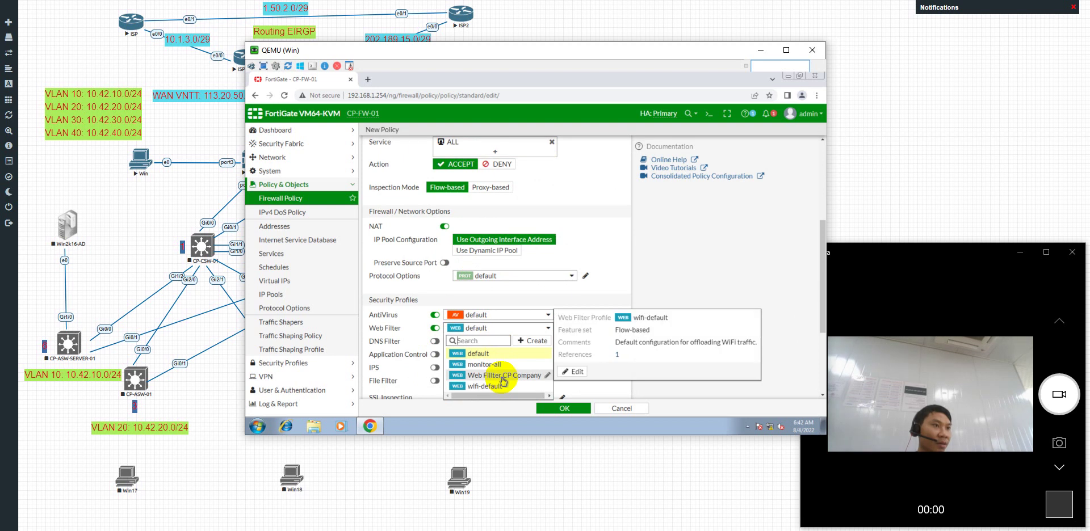
pyautogui.click(507, 376)
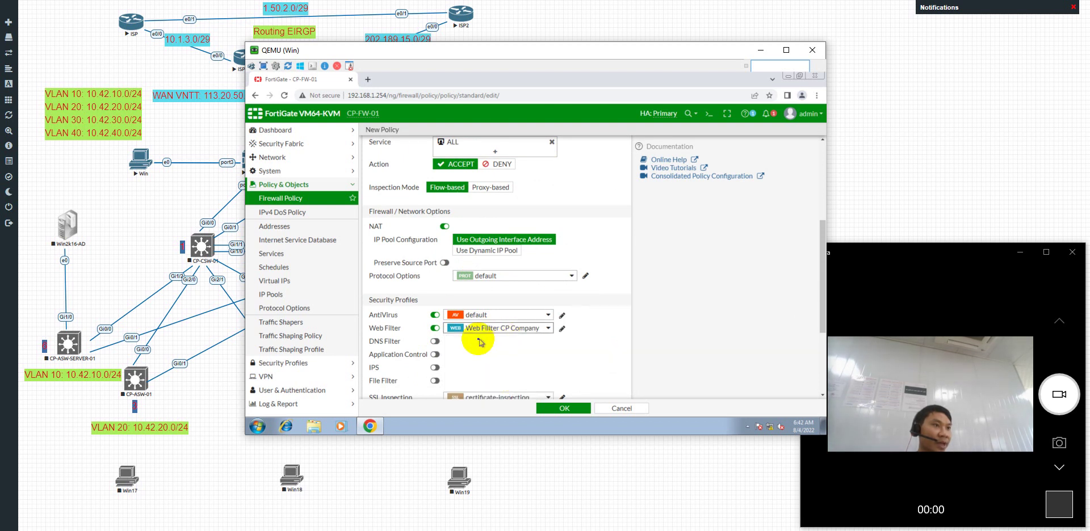
# Enable DNS Filter and Application Control with the Application CP Company profile.
pyautogui.click(435, 342)
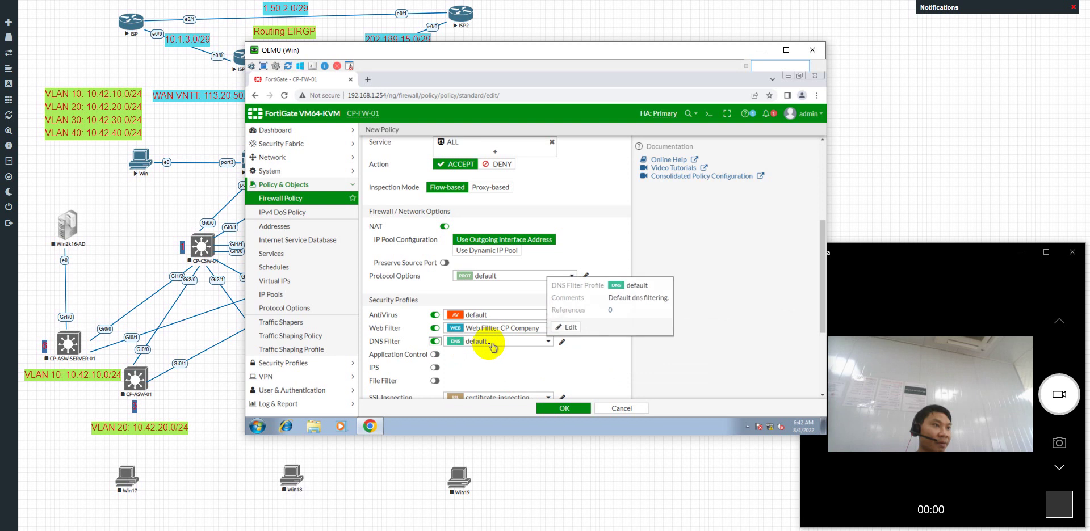
pyautogui.click(436, 356)
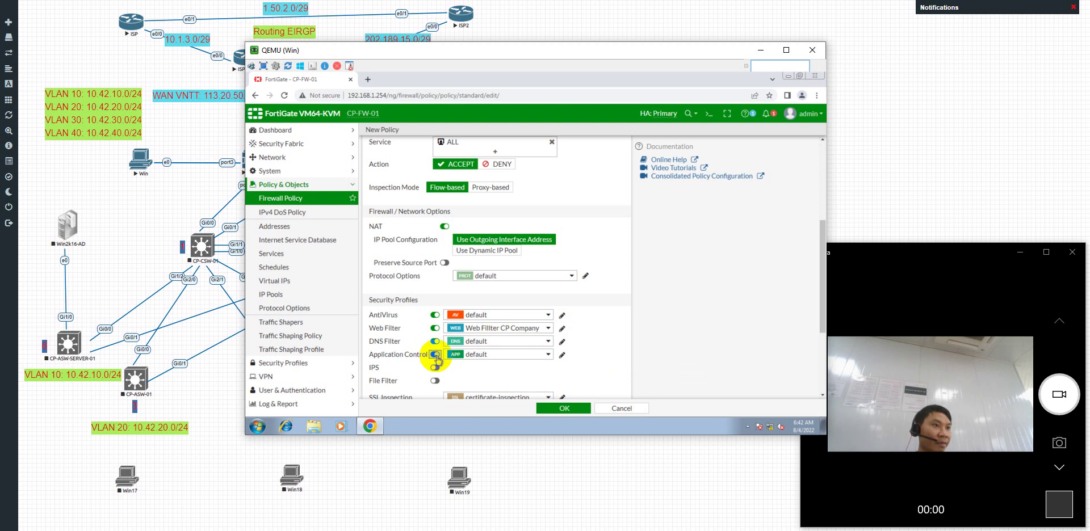
pyautogui.click(498, 355)
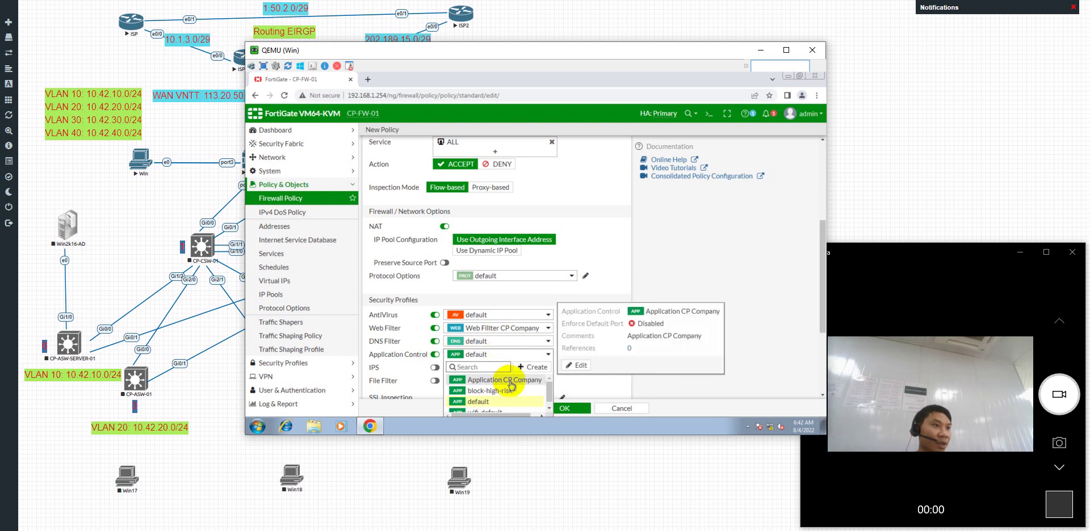
pyautogui.click(510, 380)
pyautogui.scroll(-2, 503, 373)
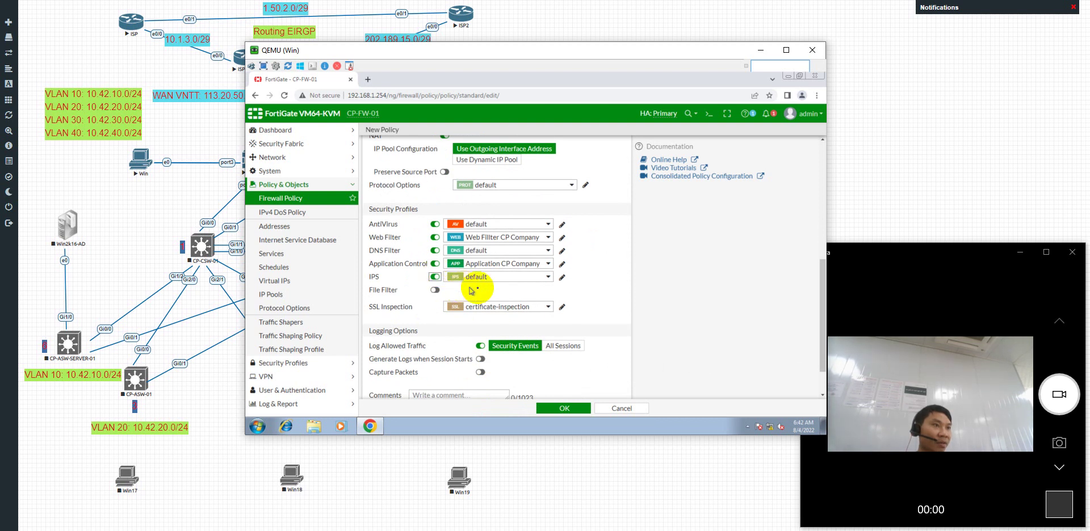
pyautogui.scroll(-1, 488, 363)
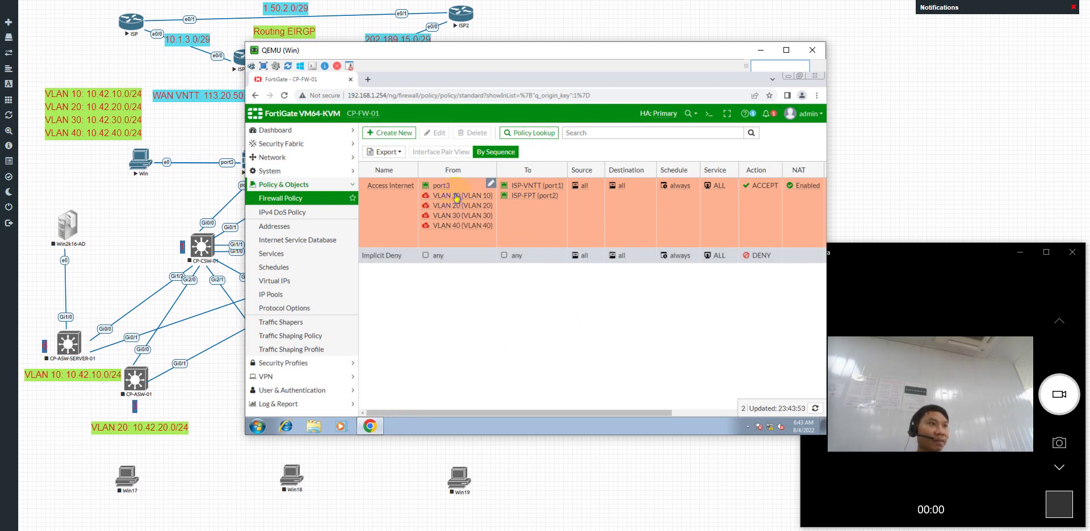
# Return to the policy list with Access Internet saved and create another new policy.
pyautogui.moveTo(457, 197)
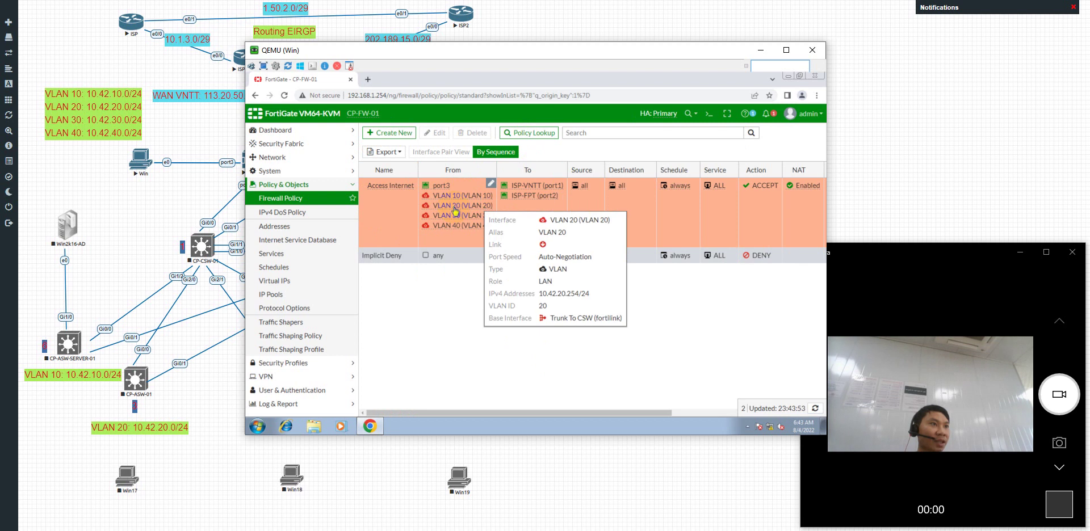
pyautogui.click(391, 137)
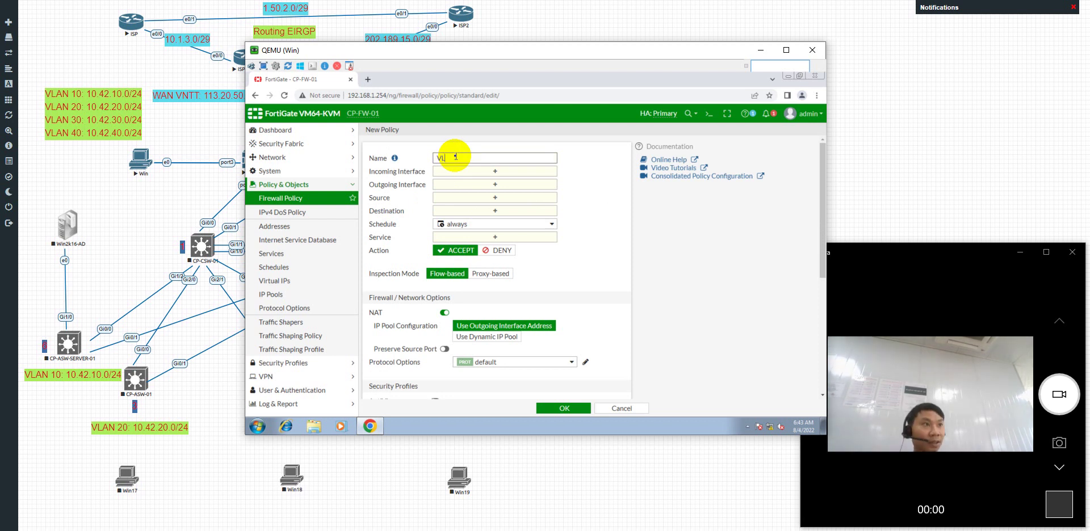
# Name the policy VL10 to VL20 with incoming VLAN 10 and outgoing VLAN 20.
pyautogui.write('VL20')
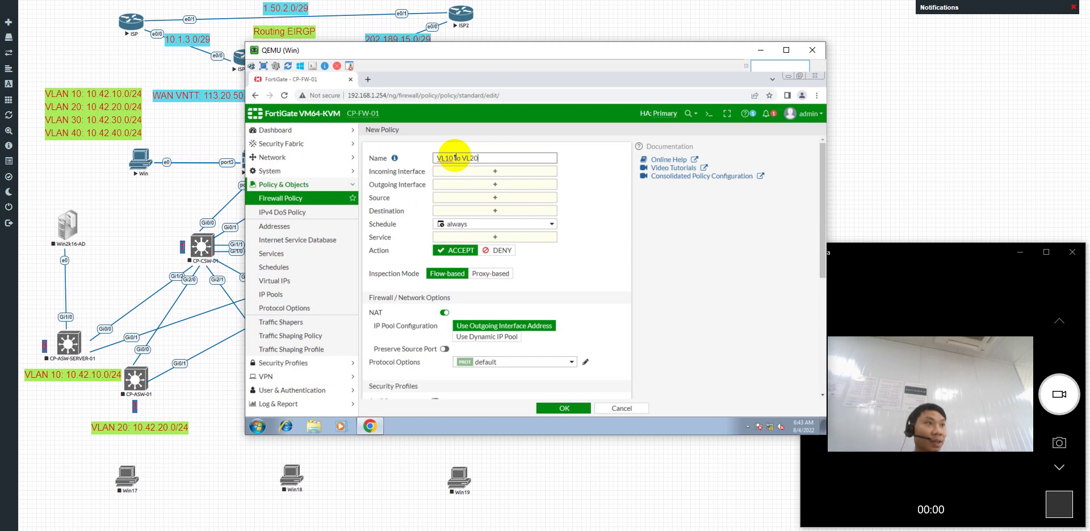
pyautogui.click(489, 172)
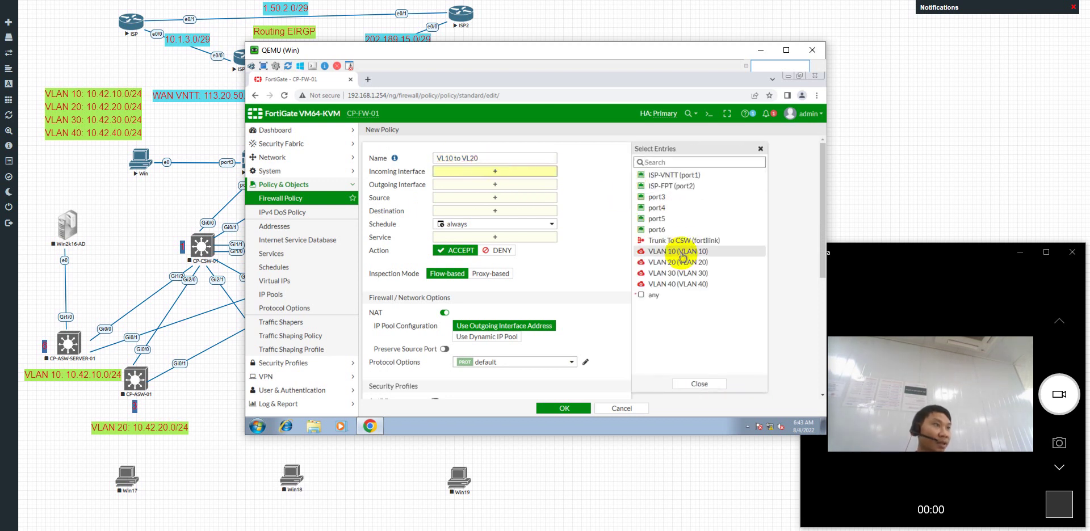
pyautogui.click(681, 251)
pyautogui.click(470, 194)
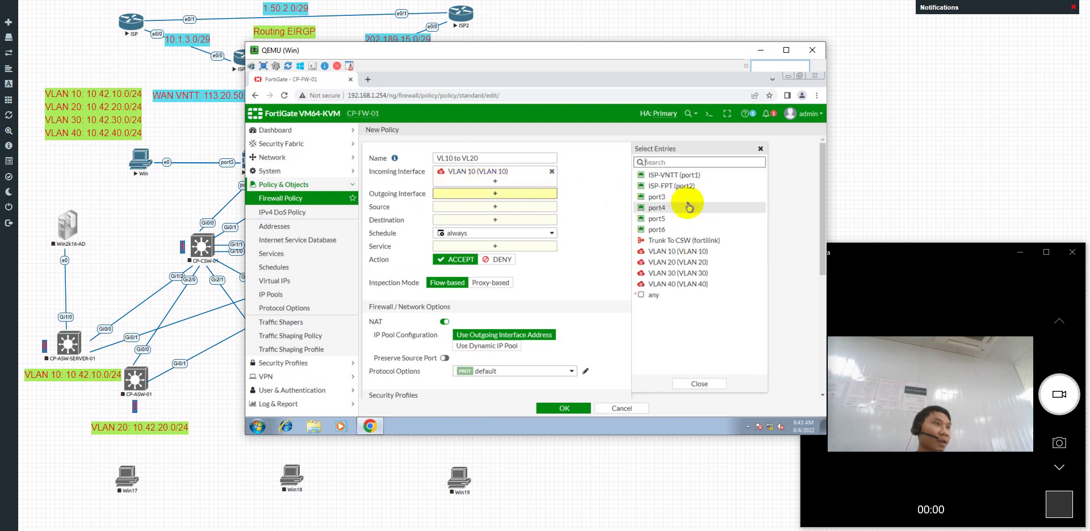
pyautogui.click(677, 262)
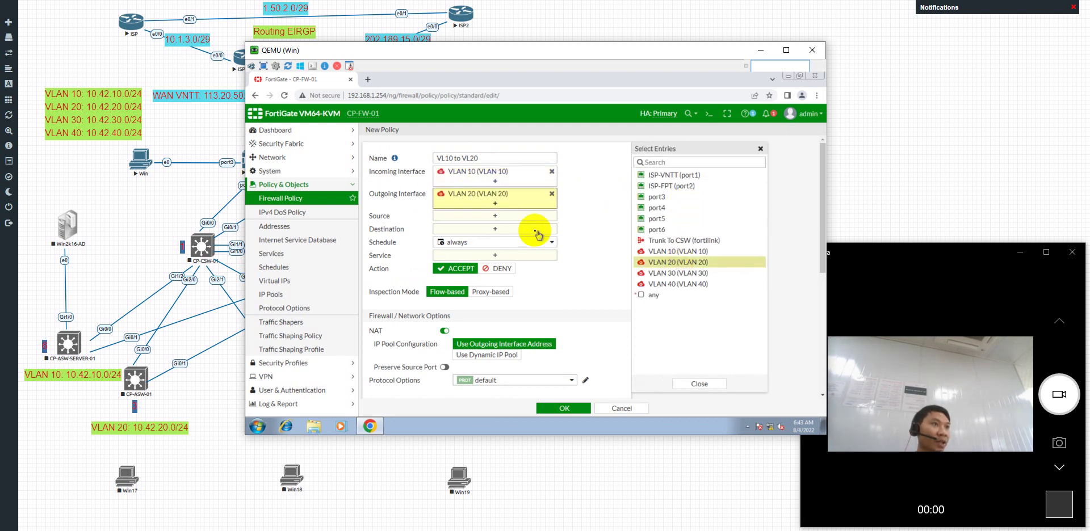
# Set source and destination addresses to 'all' and the service to ALL.
pyautogui.click(486, 218)
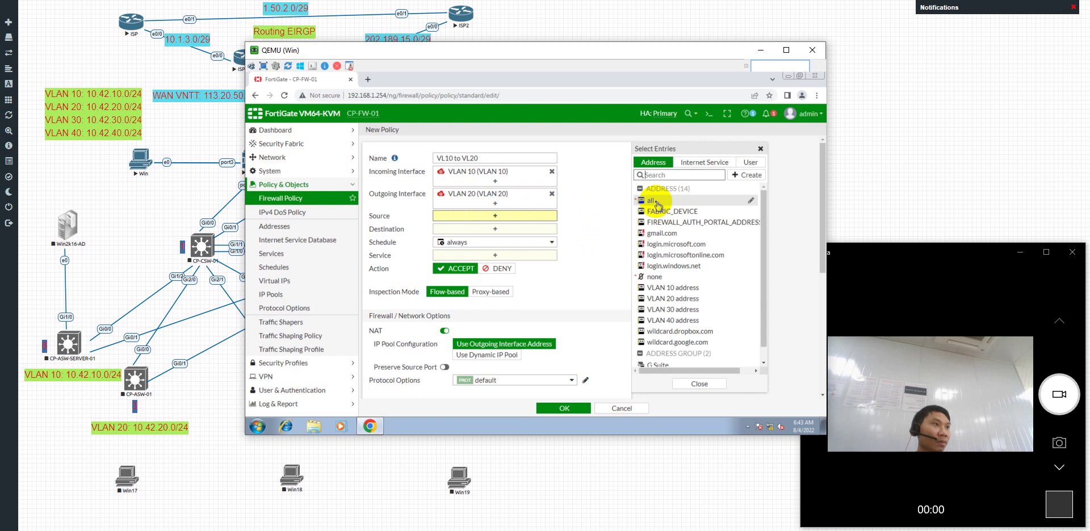
pyautogui.click(642, 189)
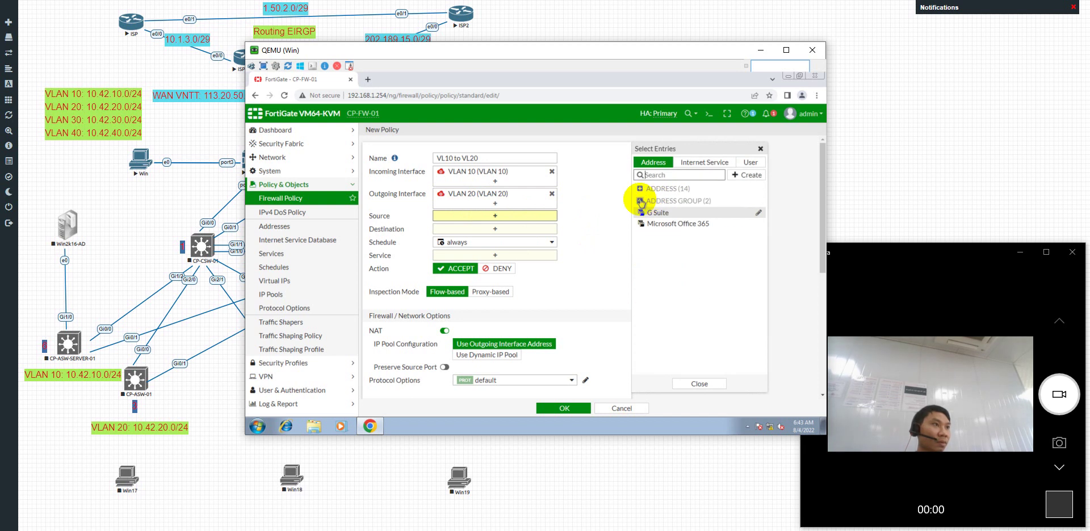
pyautogui.click(641, 202)
pyautogui.click(639, 189)
pyautogui.click(649, 201)
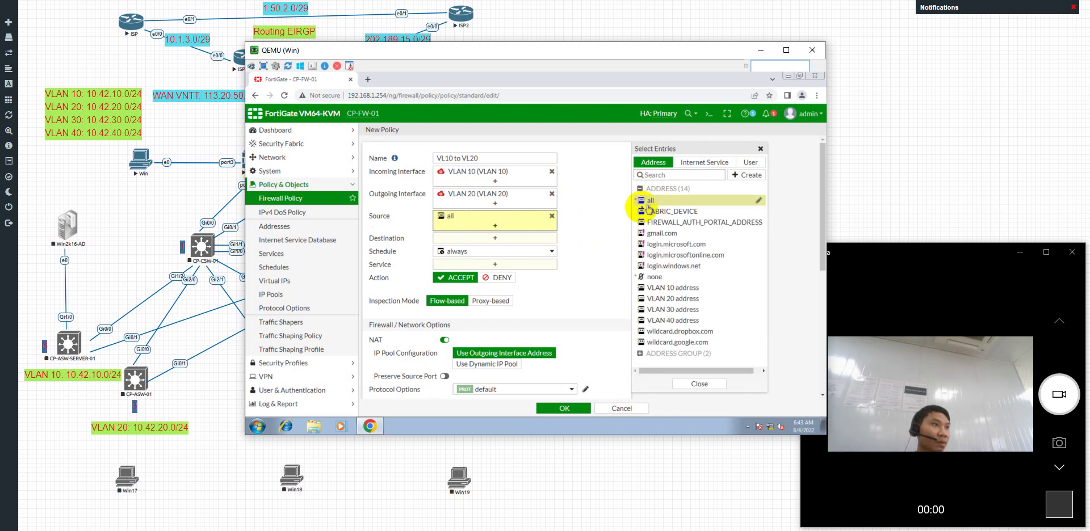
pyautogui.click(492, 238)
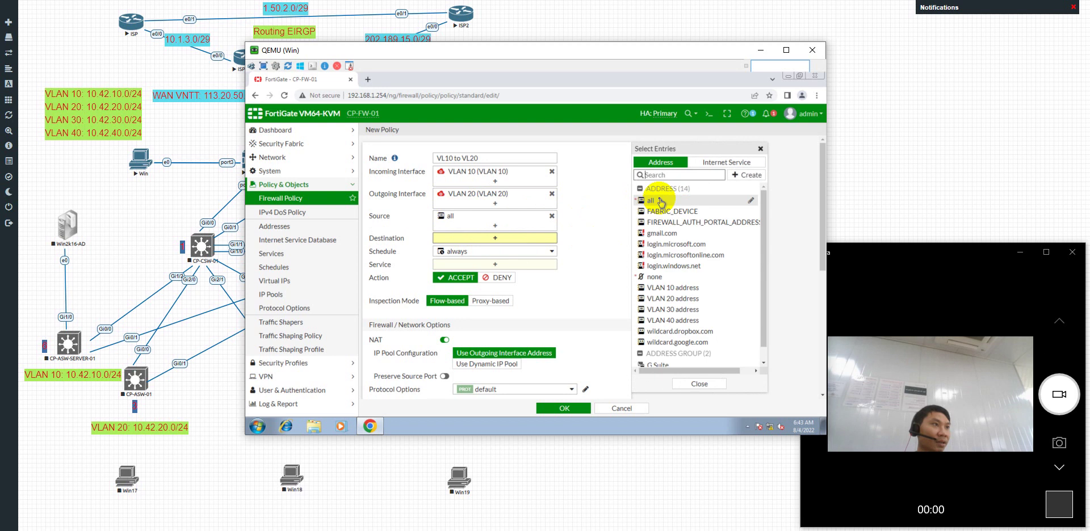
pyautogui.click(653, 201)
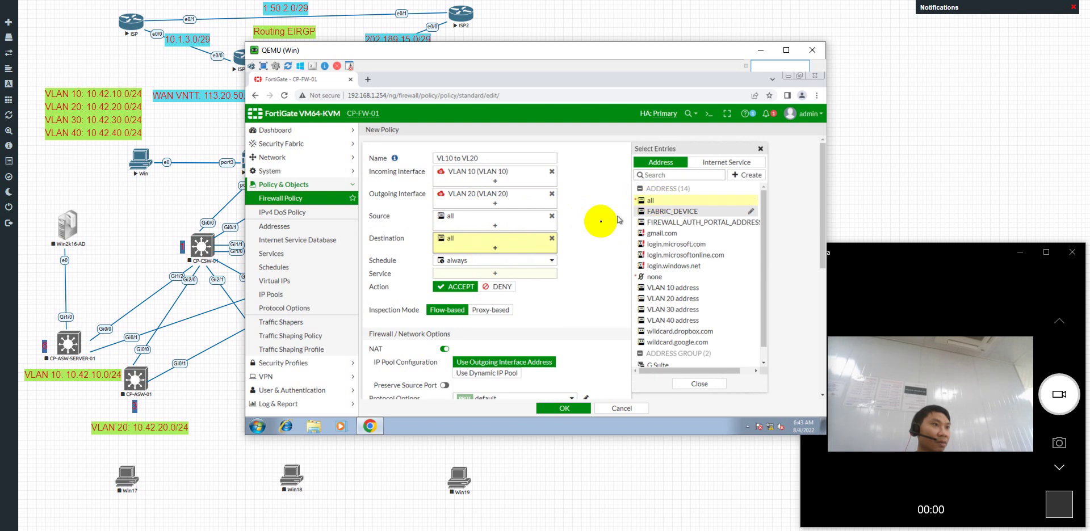
pyautogui.click(487, 276)
pyautogui.click(650, 198)
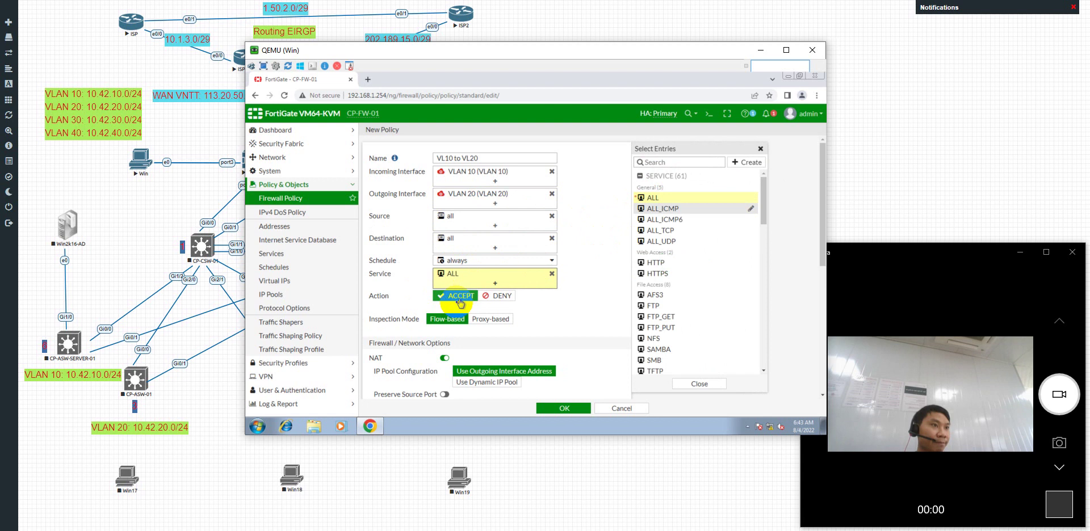
pyautogui.scroll(-1, 448, 307)
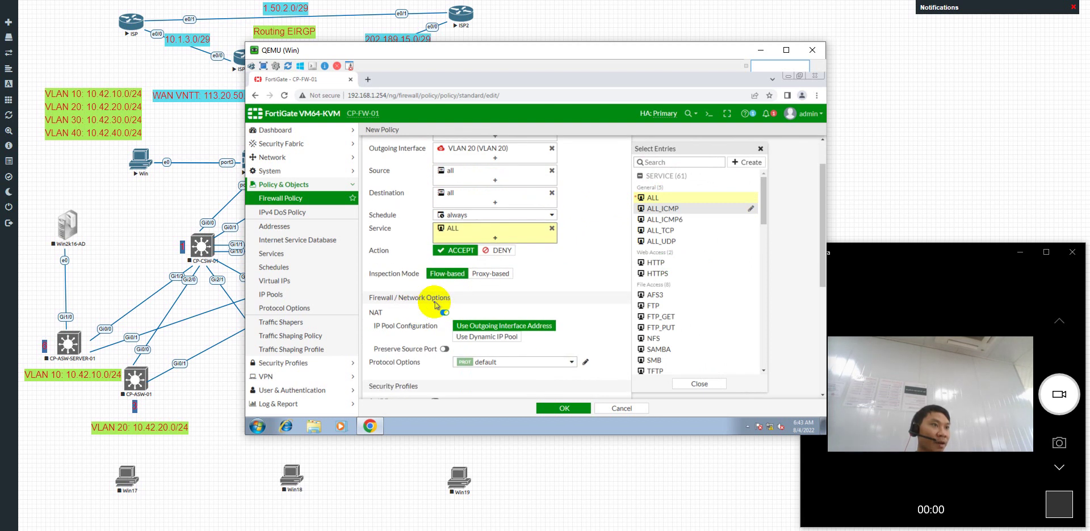
# Turn off NAT and enable AntiVirus, Web Filter, DNS Filter, Application Control and IPS.
pyautogui.click(445, 316)
pyautogui.scroll(-3, 446, 323)
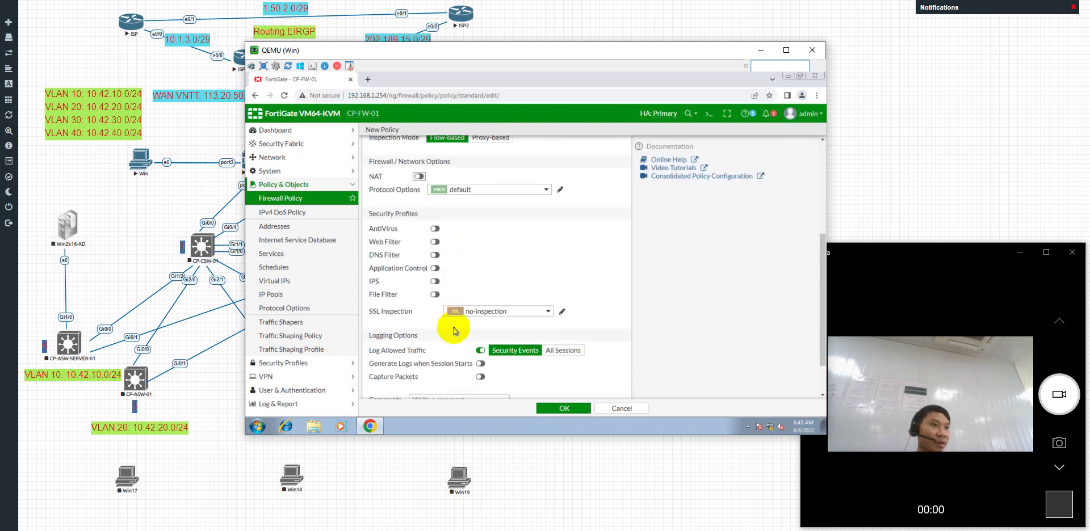
pyautogui.click(435, 229)
pyautogui.click(435, 242)
pyautogui.click(435, 255)
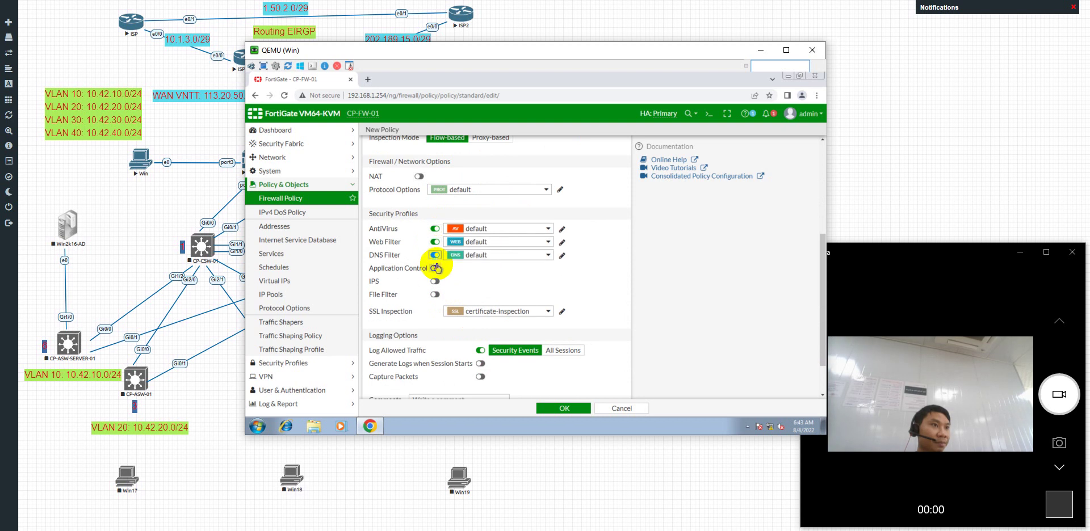
pyautogui.click(435, 268)
pyautogui.click(435, 281)
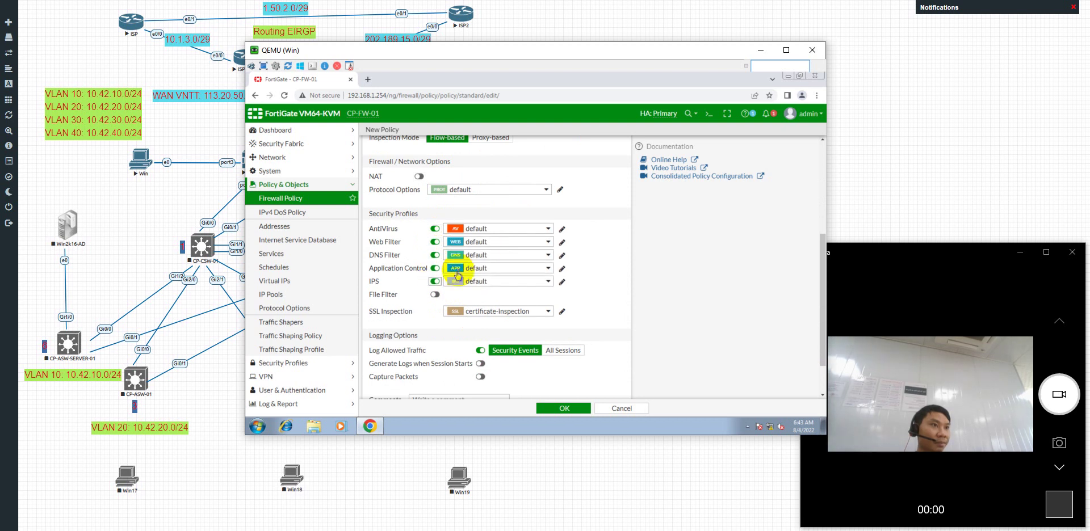
# Choose Web Filter CP Company and Application CP Company profiles and save the policy.
pyautogui.click(487, 244)
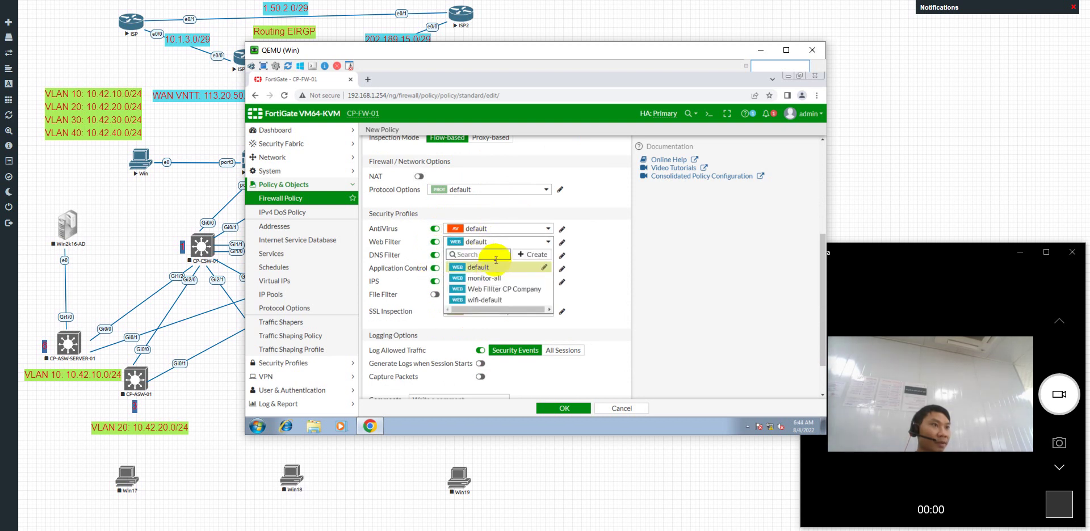
pyautogui.click(492, 289)
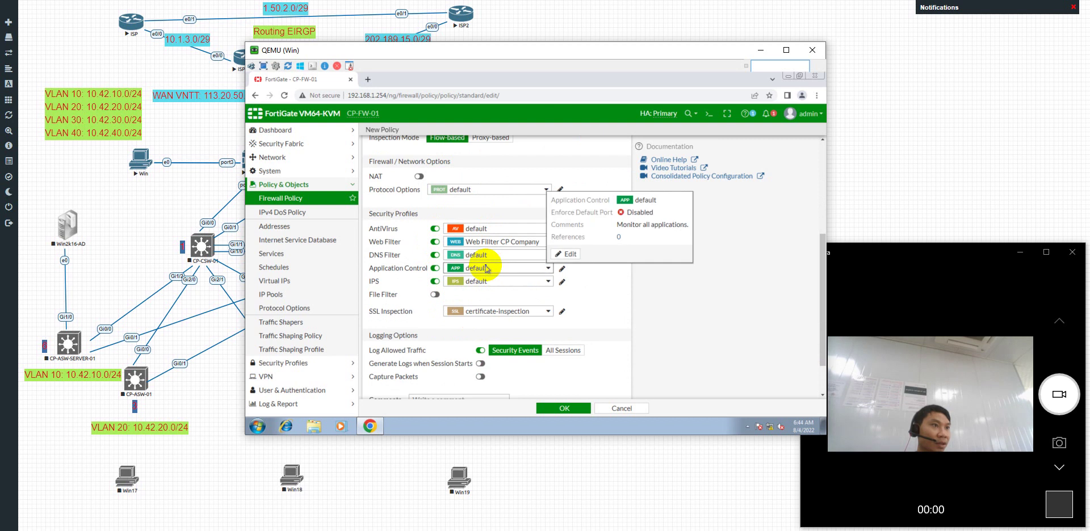
pyautogui.click(486, 270)
pyautogui.click(495, 294)
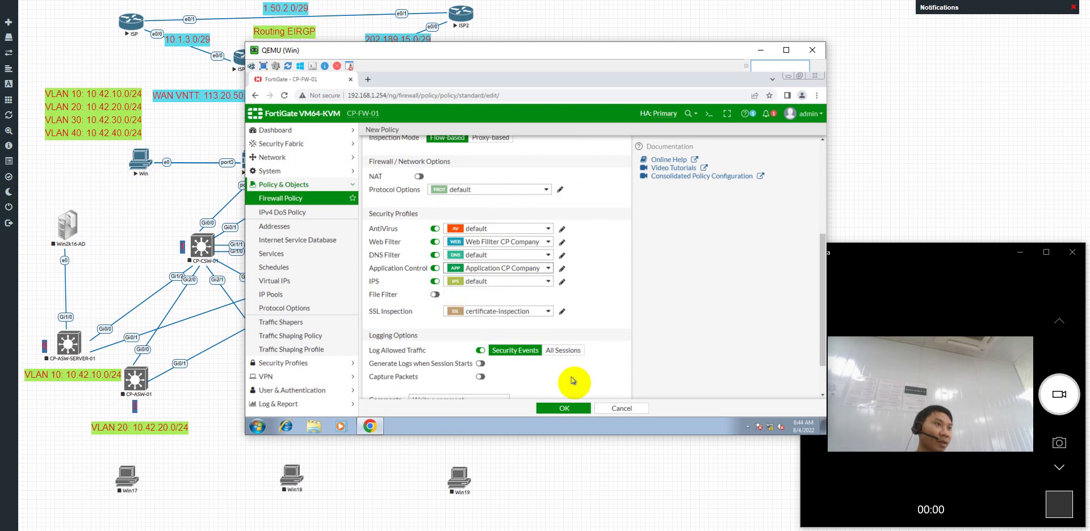
pyautogui.click(575, 410)
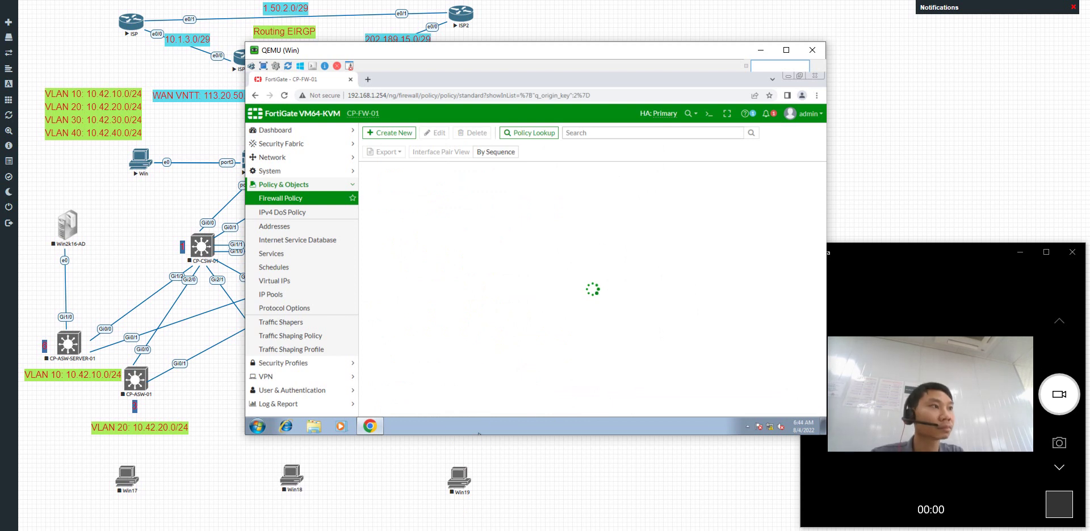
pyautogui.click(386, 134)
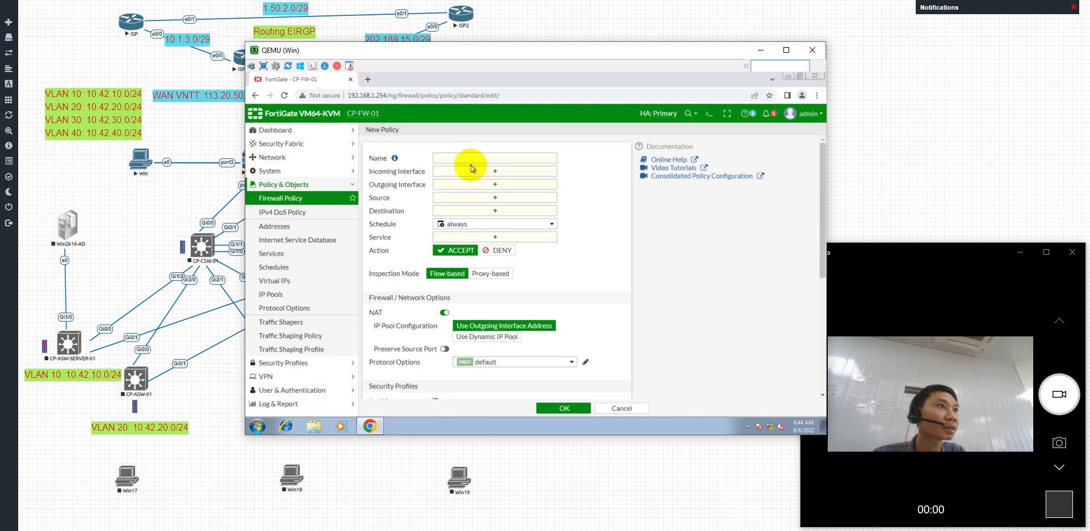
# Name the policy VL10 TO VL30 with incoming VLAN 10 and outgoing VLAN 30.
pyautogui.click(465, 155)
pyautogui.write('VLAN')
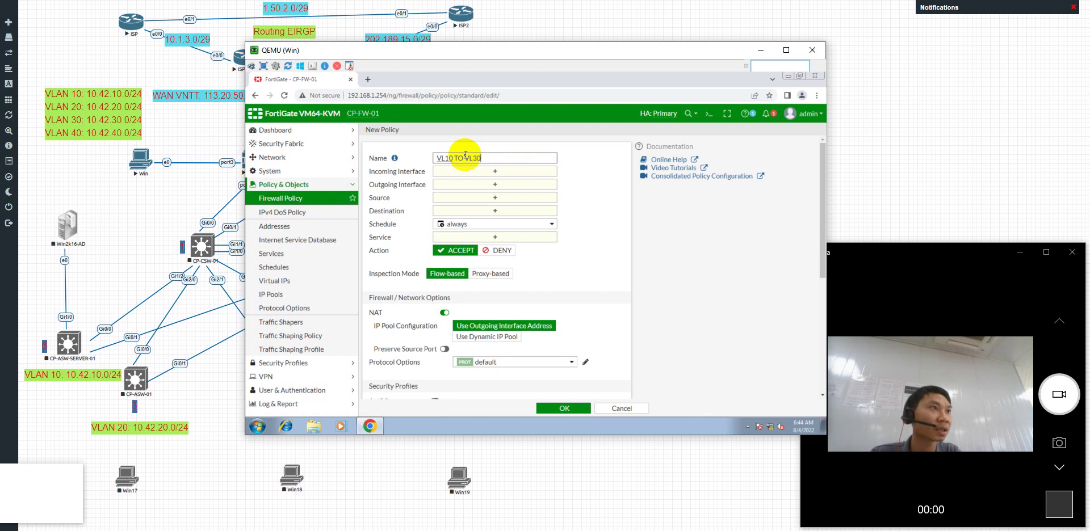
pyautogui.click(495, 171)
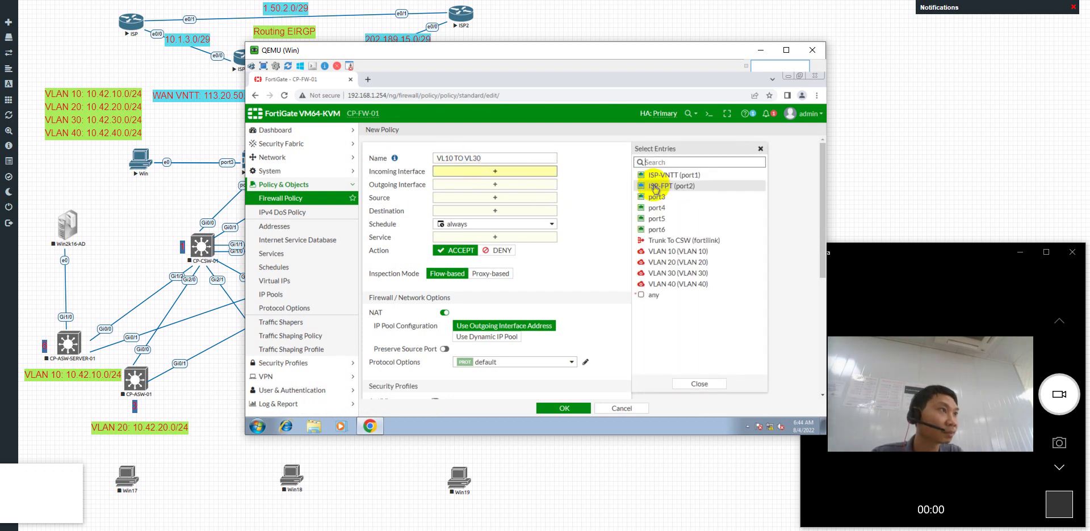
pyautogui.click(670, 252)
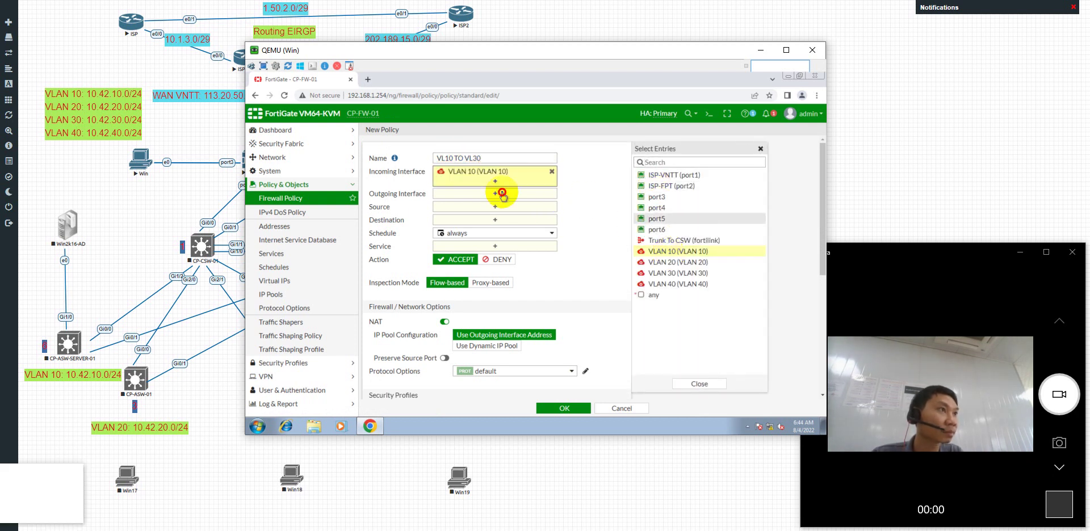
pyautogui.click(670, 273)
# Set source and destination to 'all', service ALL, and turn NAT off.
pyautogui.click(495, 217)
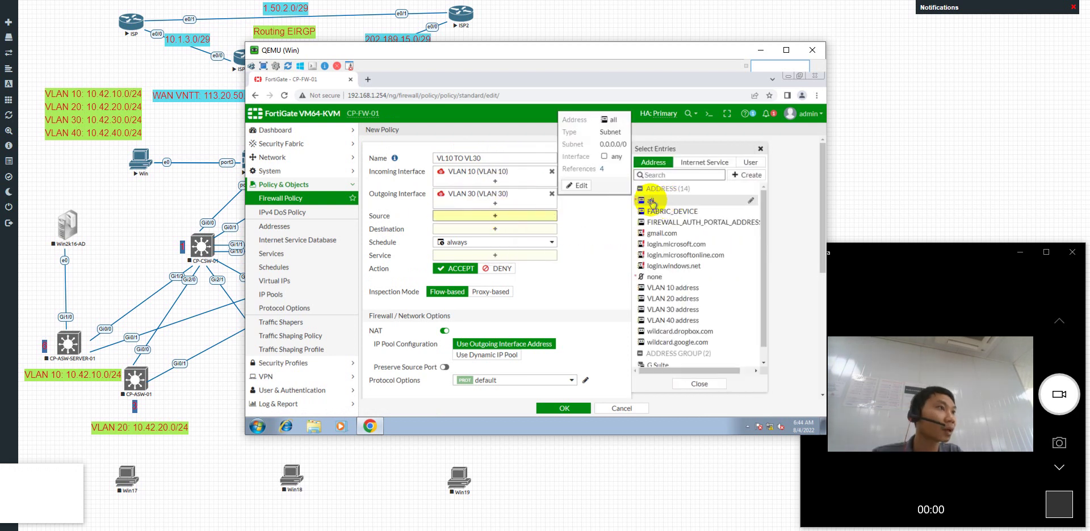
pyautogui.click(653, 200)
pyautogui.click(482, 242)
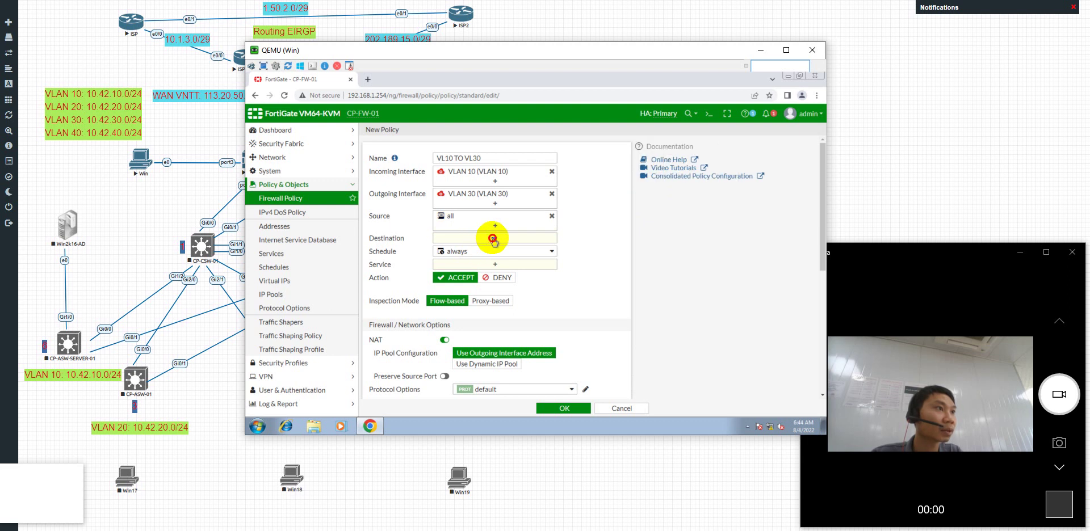
pyautogui.click(653, 200)
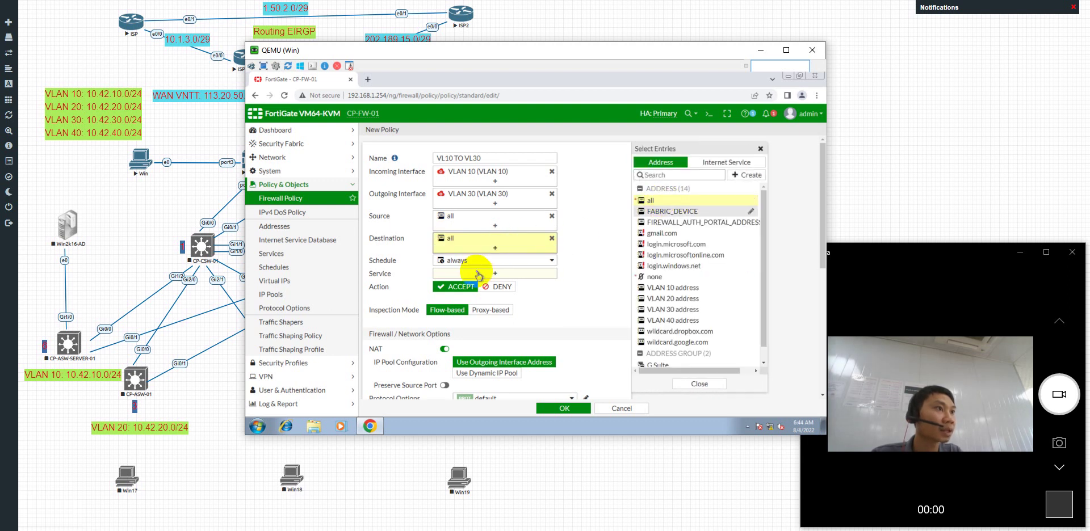
pyautogui.click(484, 278)
pyautogui.click(653, 197)
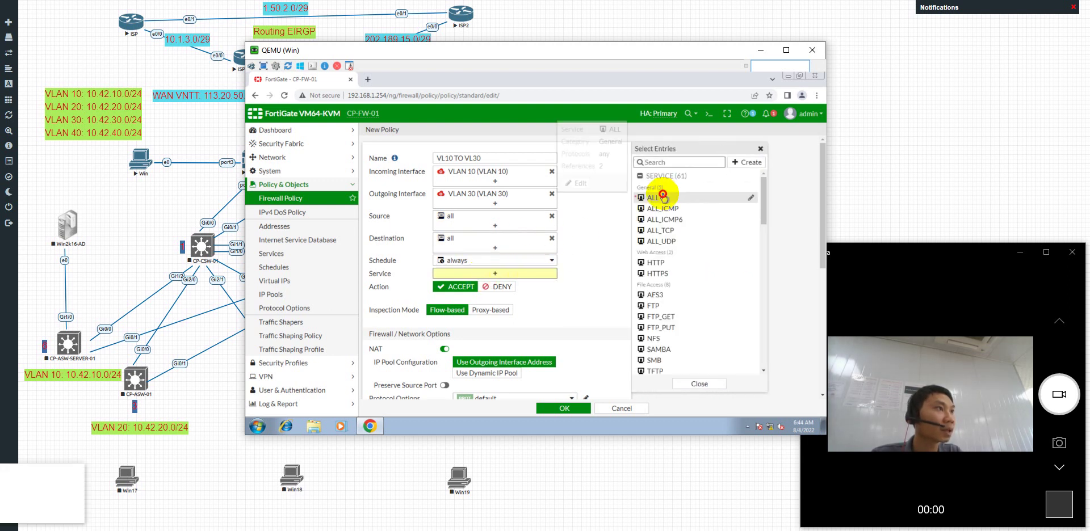
pyautogui.click(445, 358)
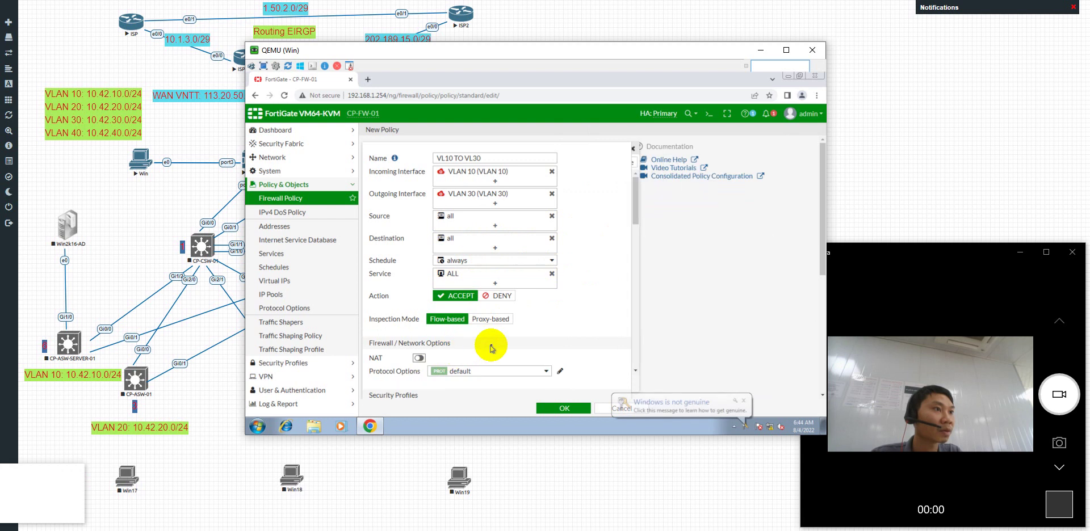
# Switch on AntiVirus, Web Filter, DNS Filter, Application Control and IPS for the policy.
pyautogui.scroll(-2, 505, 348)
pyautogui.scroll(-2, 513, 347)
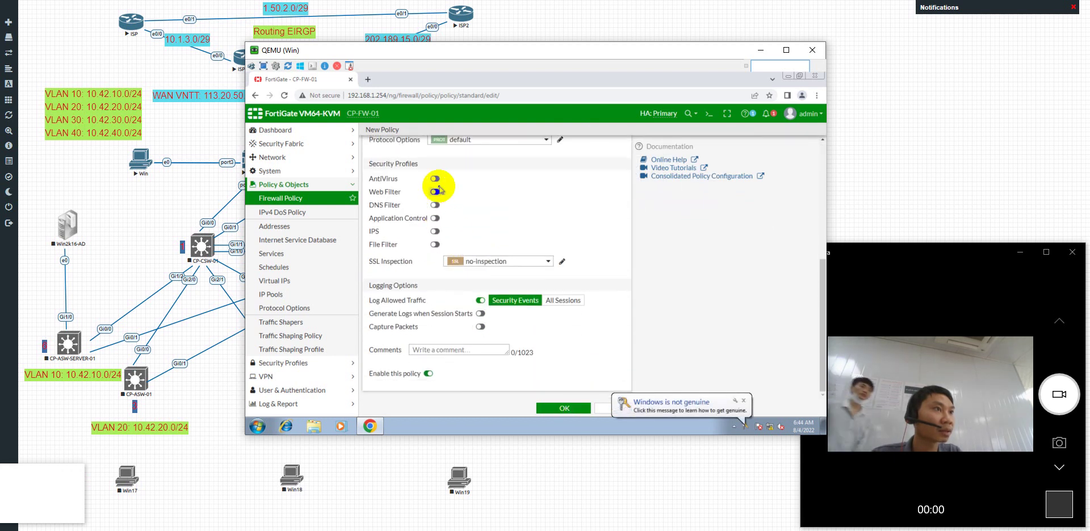
pyautogui.click(435, 179)
pyautogui.click(434, 192)
pyautogui.click(435, 205)
pyautogui.click(435, 218)
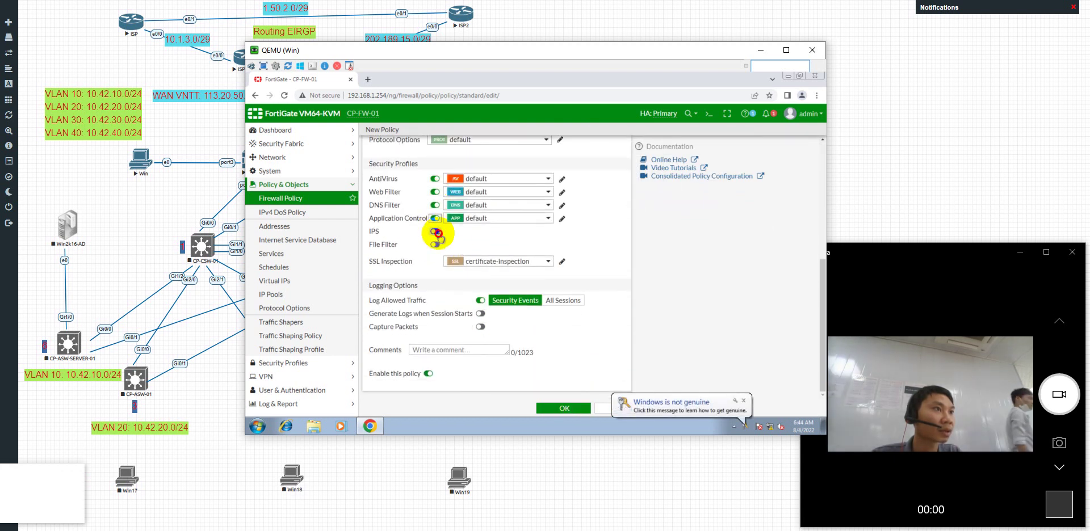
pyautogui.click(435, 231)
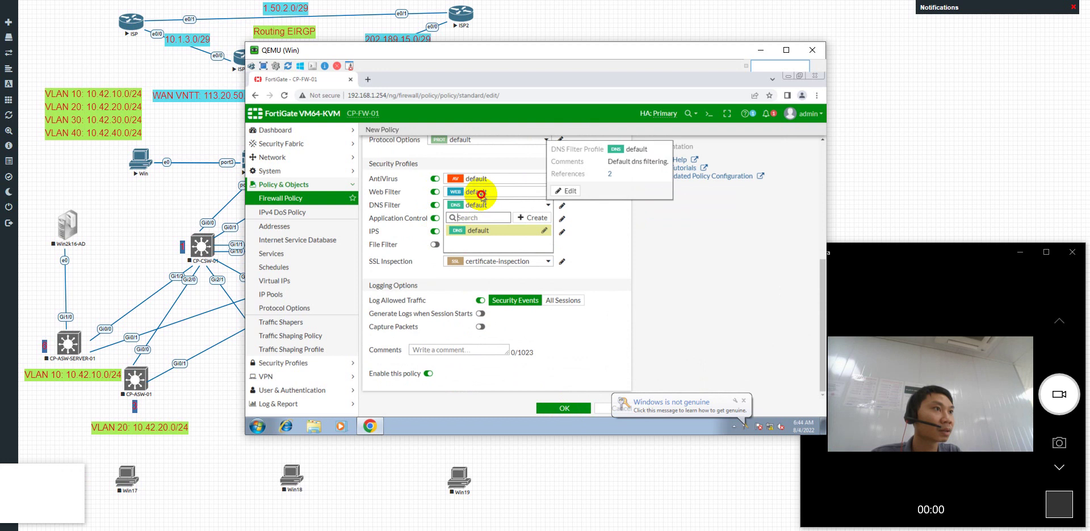
# Choose the Web Filter CP Company and Application CP Company profiles and save VL10 TO VL30.
pyautogui.click(482, 195)
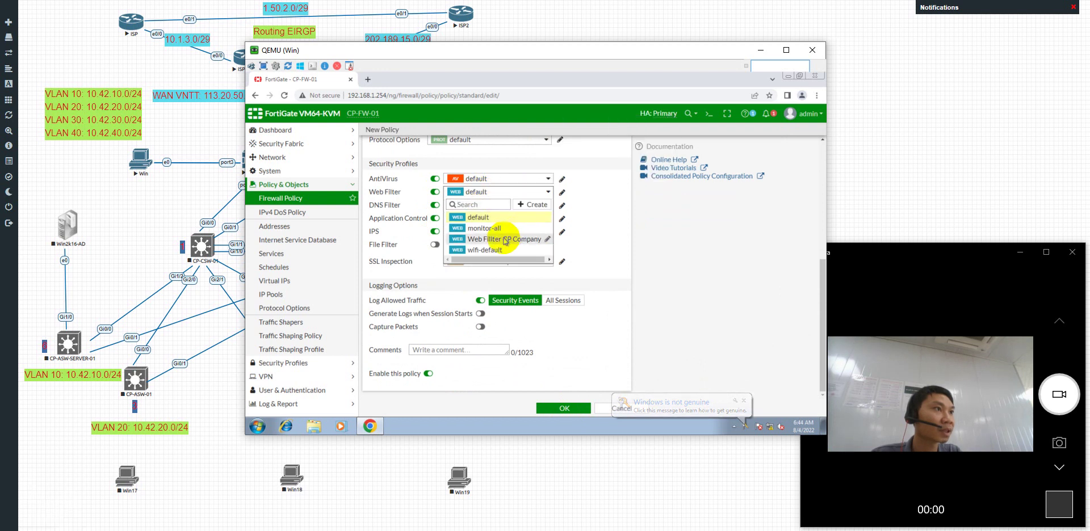
pyautogui.click(480, 234)
pyautogui.click(482, 221)
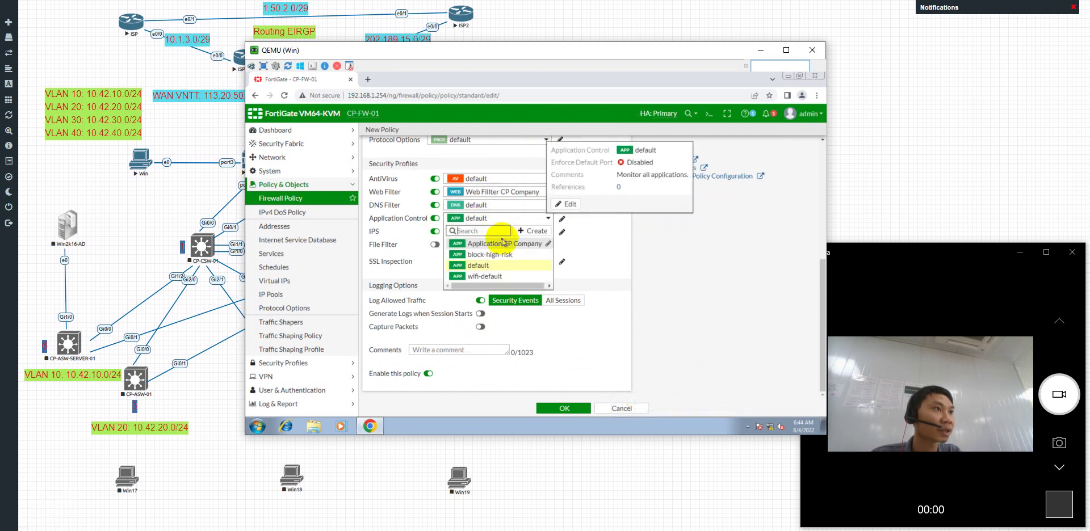
pyautogui.click(511, 248)
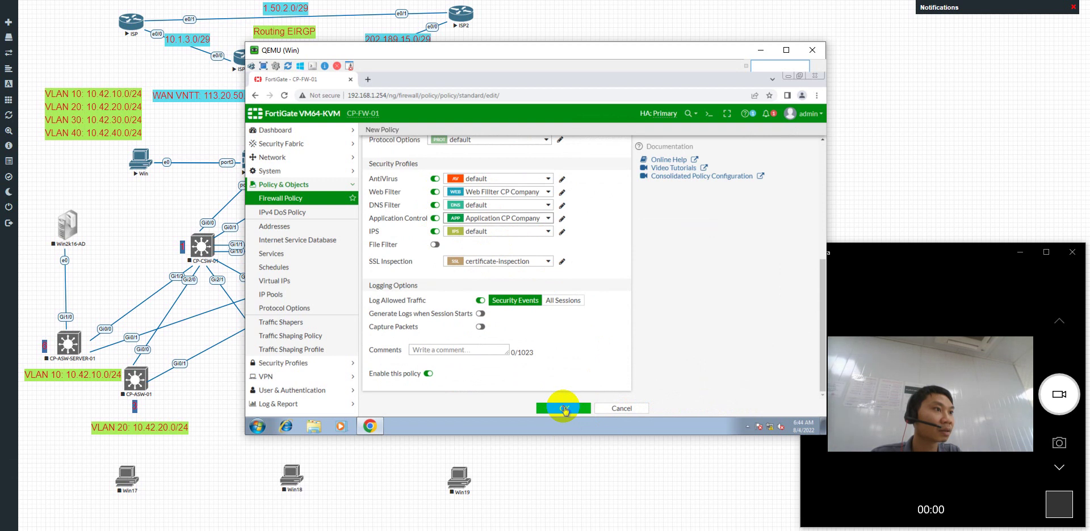
pyautogui.click(565, 408)
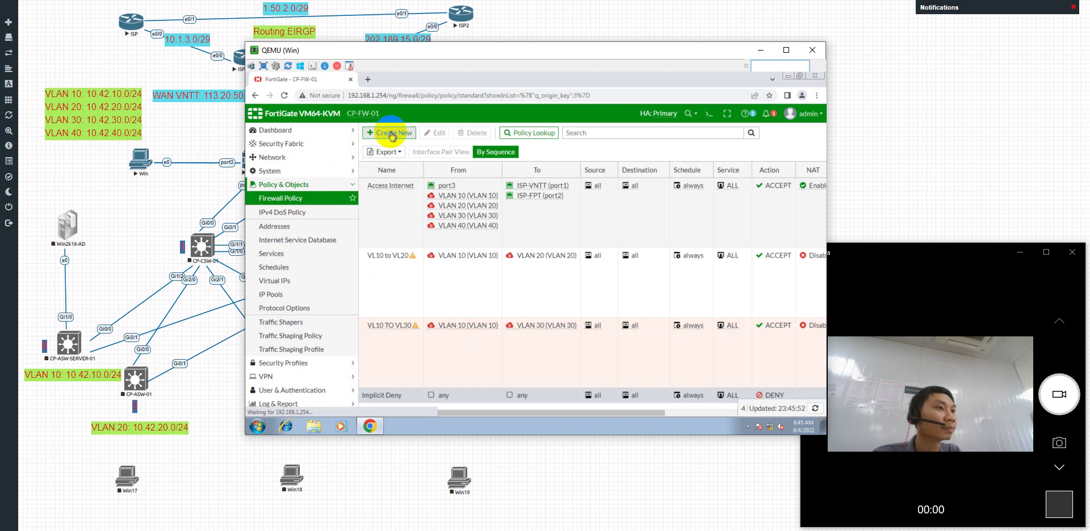
# Start a new firewall policy and name it VL10 TO VL40.
pyautogui.click(391, 134)
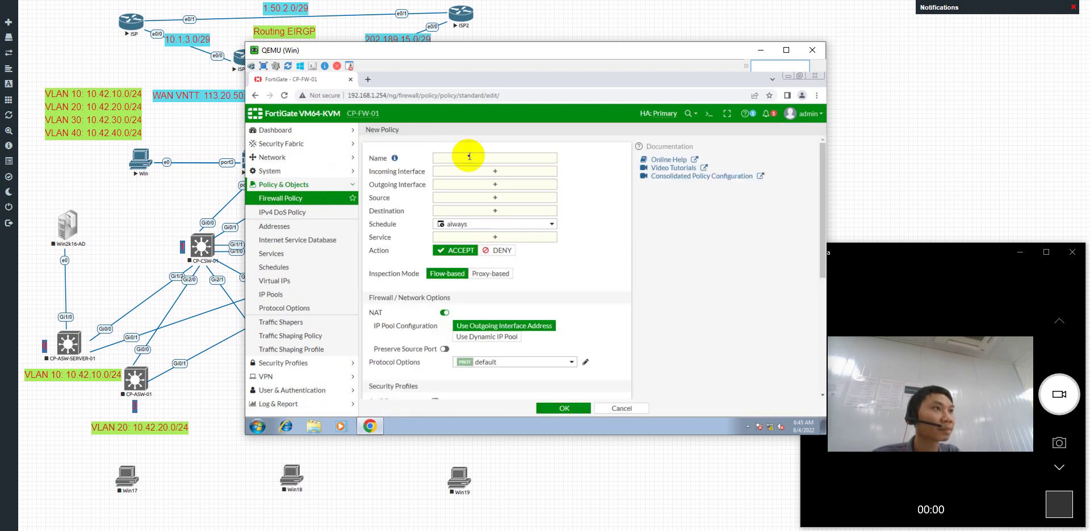
pyautogui.click(470, 157)
pyautogui.write('VLAN 30')
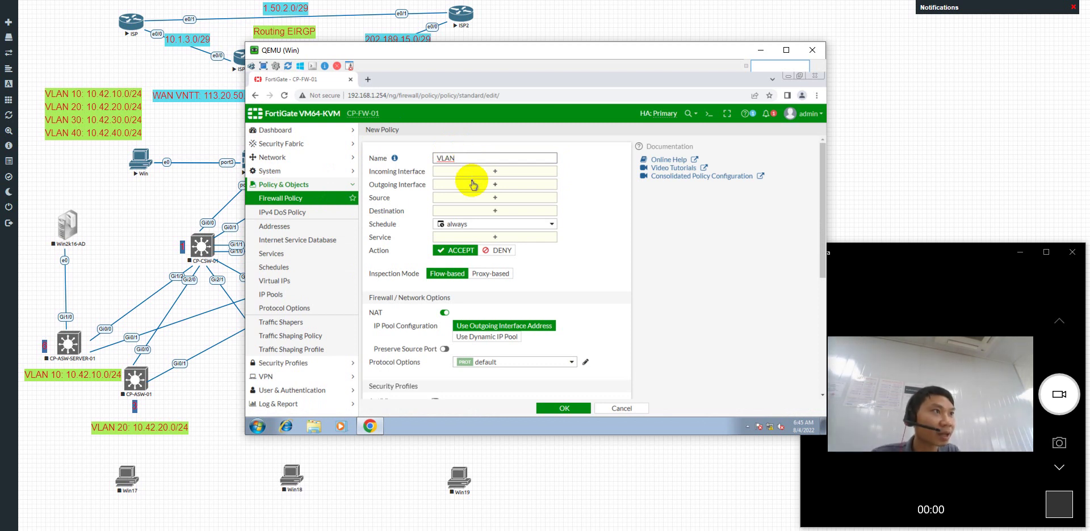
pyautogui.press('BackSpace')
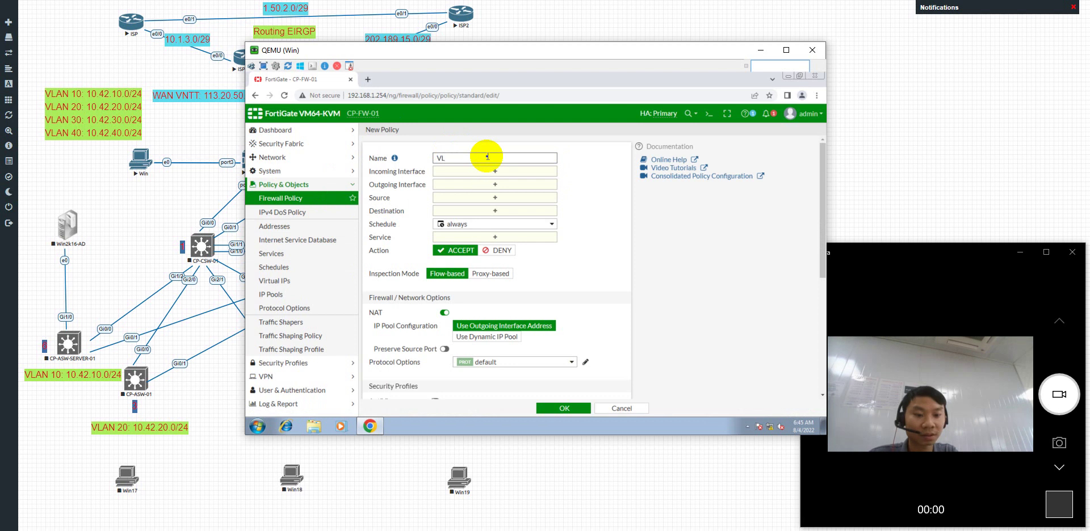
pyautogui.write('10 TO VLA')
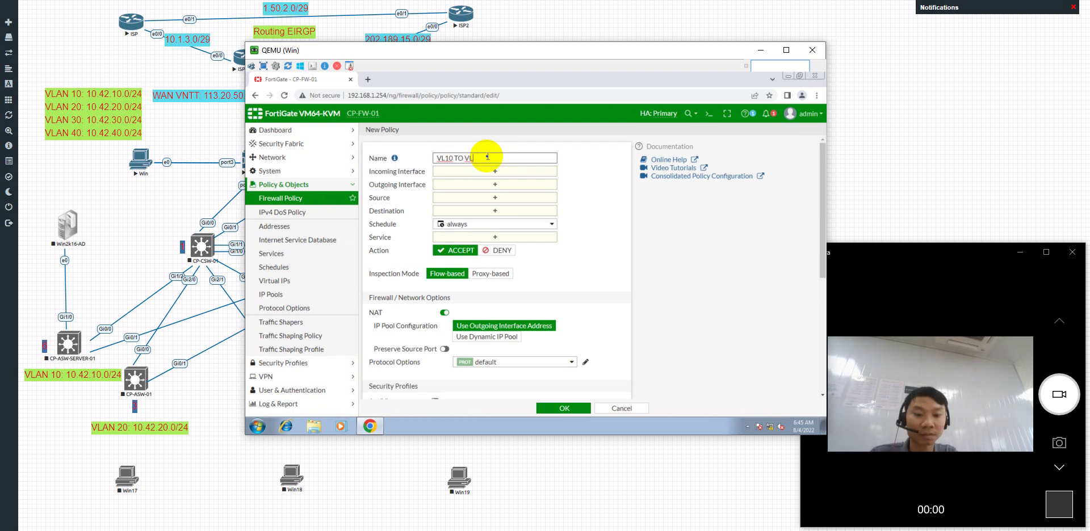
# Route VLAN 10 to VLAN 40 with source and destination all and service ALL.
pyautogui.click(486, 174)
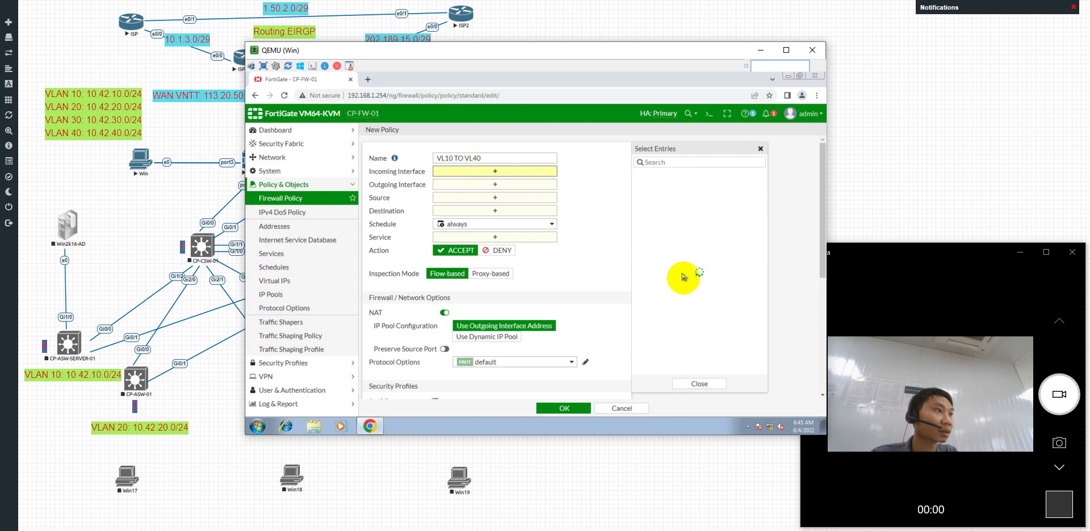
pyautogui.click(670, 251)
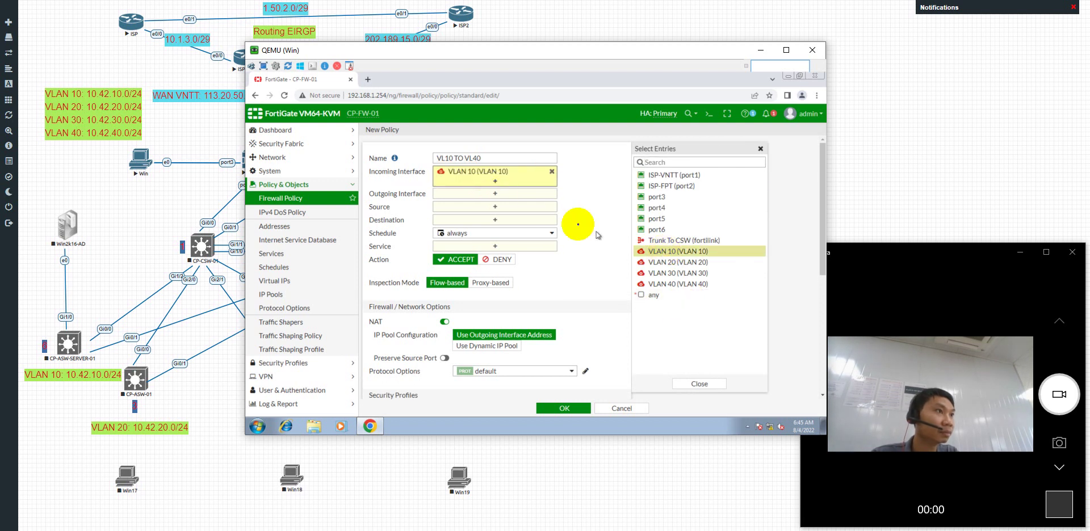
pyautogui.click(487, 193)
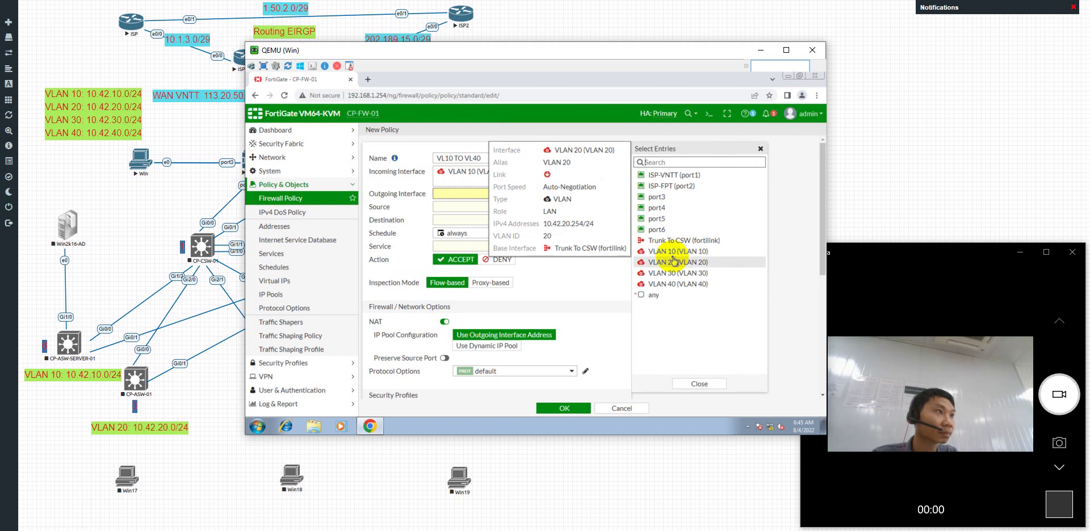
pyautogui.click(676, 284)
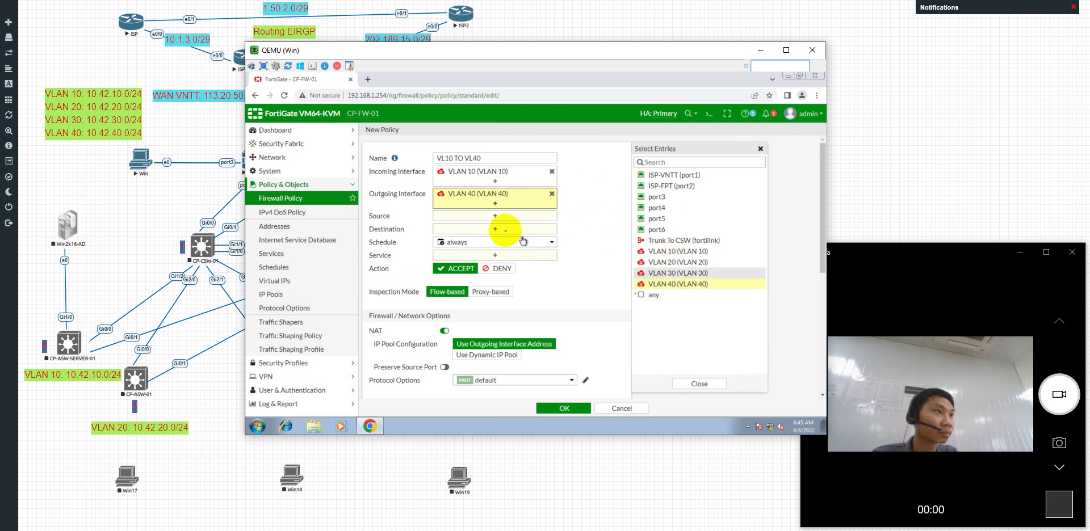
pyautogui.click(485, 215)
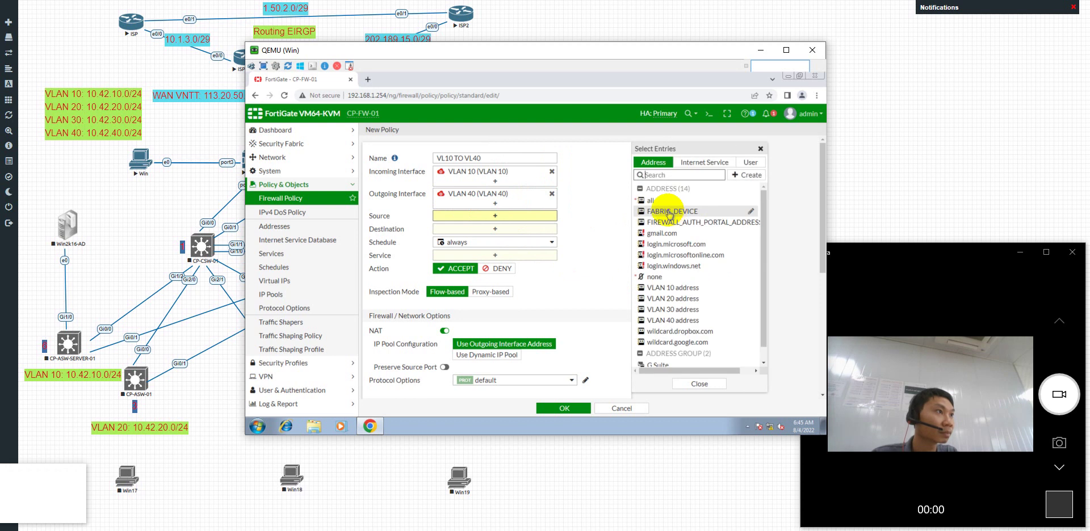
pyautogui.click(662, 201)
pyautogui.click(495, 239)
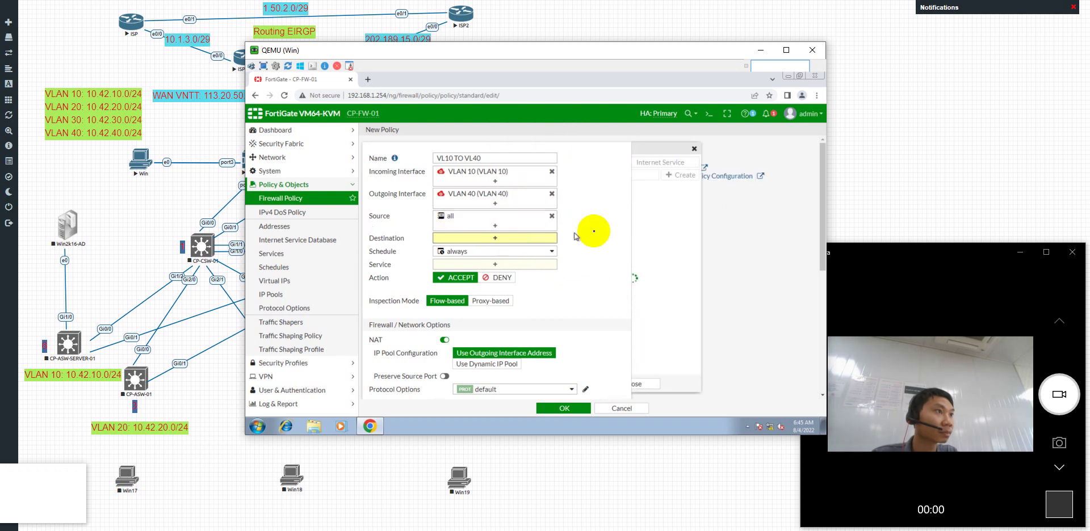
pyautogui.click(660, 202)
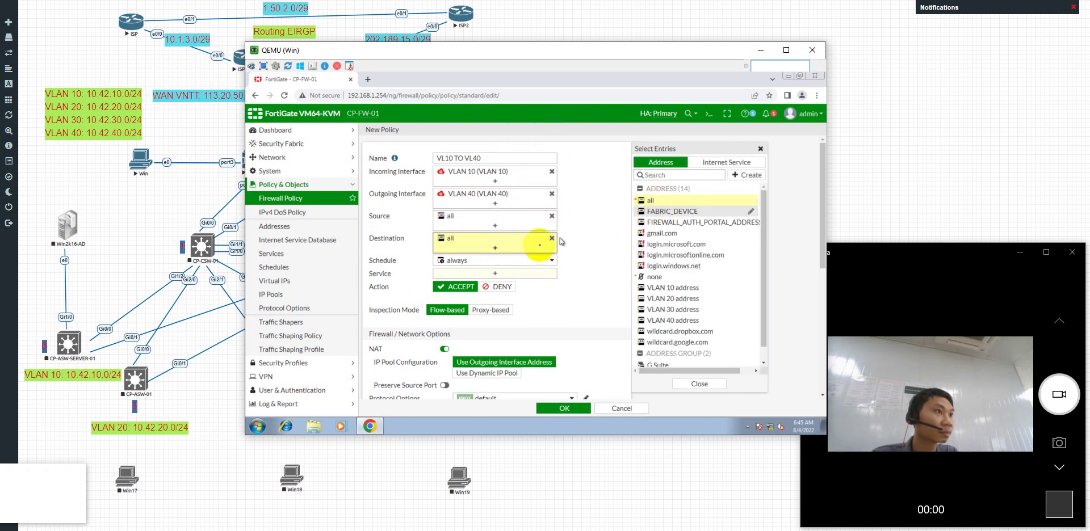
pyautogui.click(483, 274)
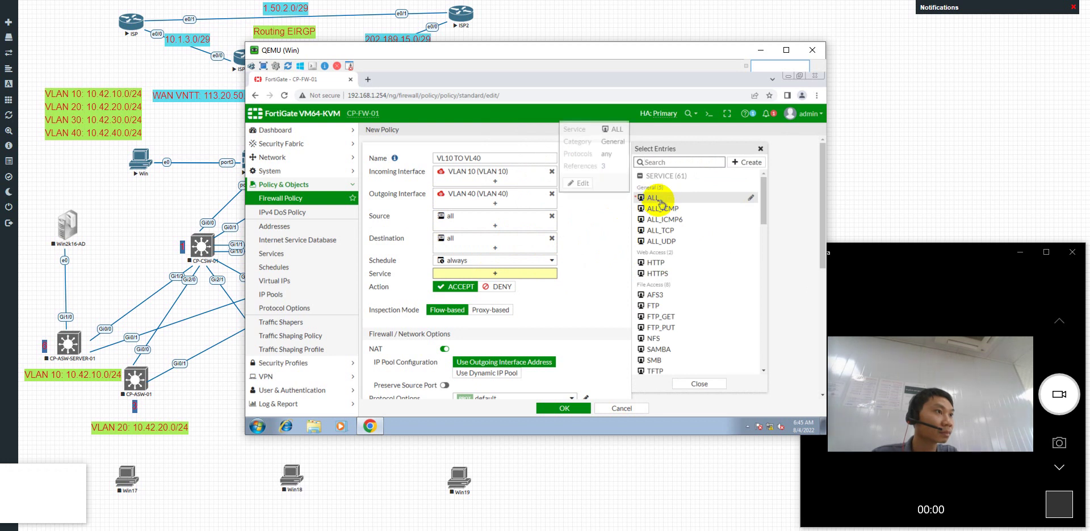
pyautogui.click(658, 200)
# Disable NAT and enable antivirus, web filter, DNS filter, application control and IPS.
pyautogui.click(444, 359)
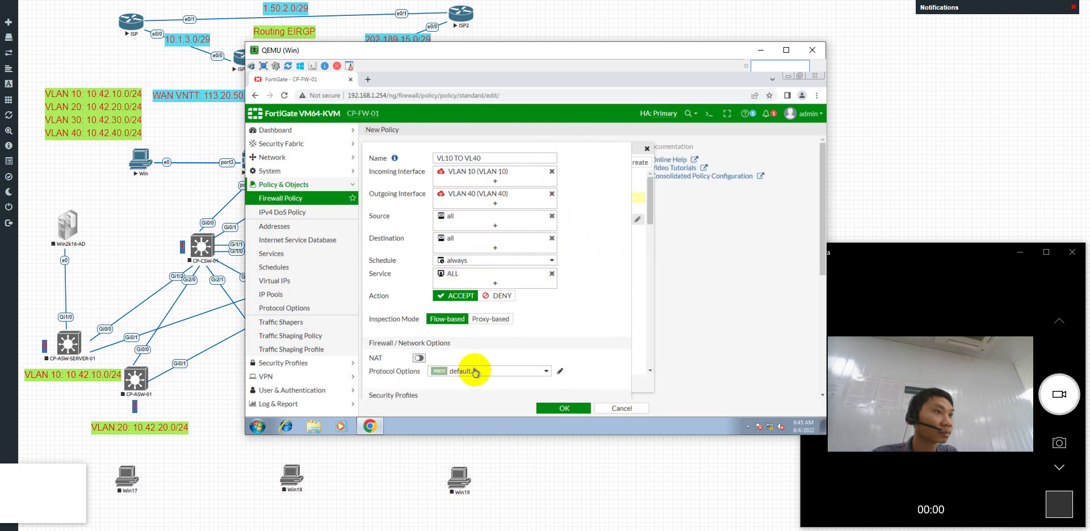
pyautogui.scroll(-3, 477, 363)
pyautogui.click(434, 288)
pyautogui.click(435, 275)
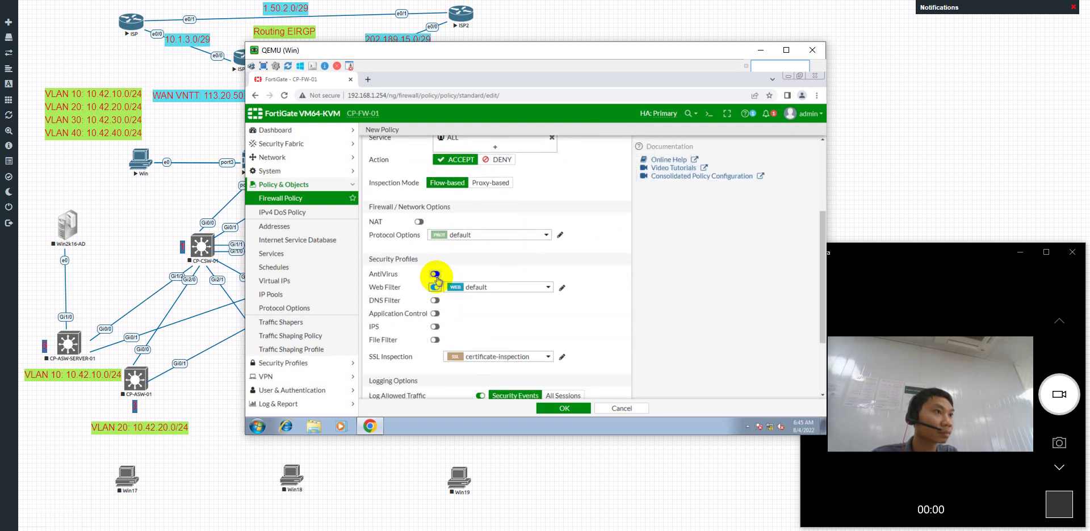
pyautogui.click(435, 300)
pyautogui.click(435, 314)
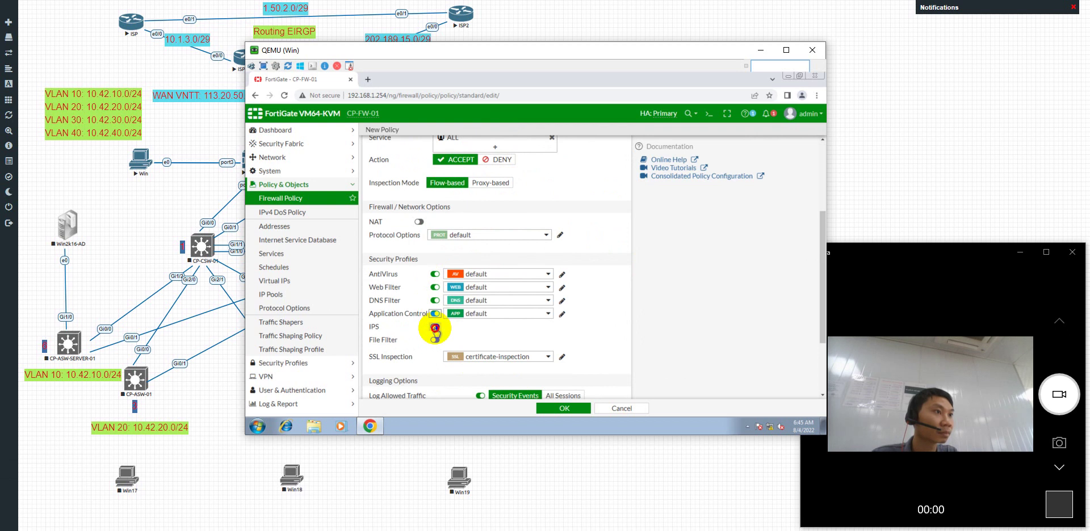
pyautogui.click(435, 327)
# Apply the Web Filter CP Company and Application CP Company profiles and save the policy.
pyautogui.click(489, 292)
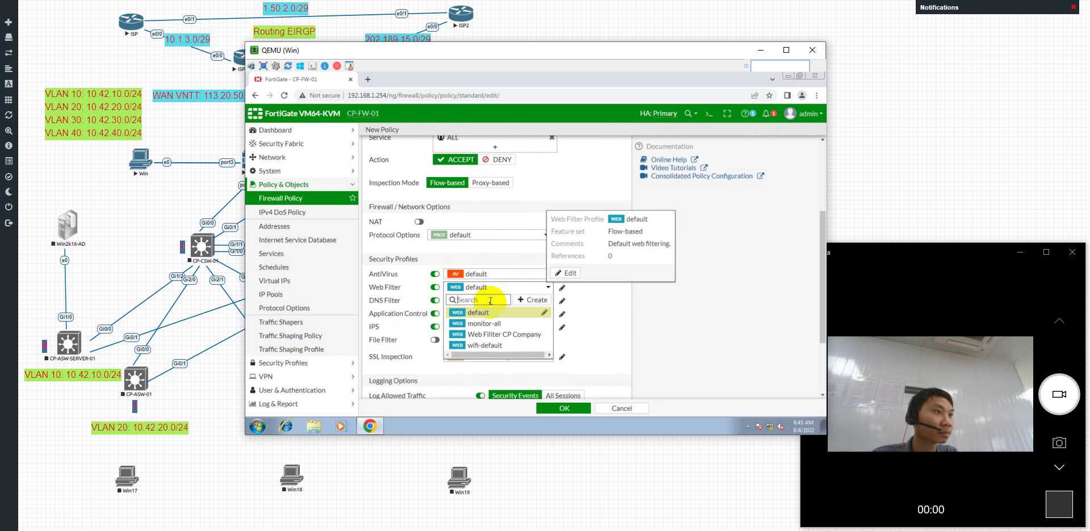
pyautogui.click(484, 330)
pyautogui.click(476, 315)
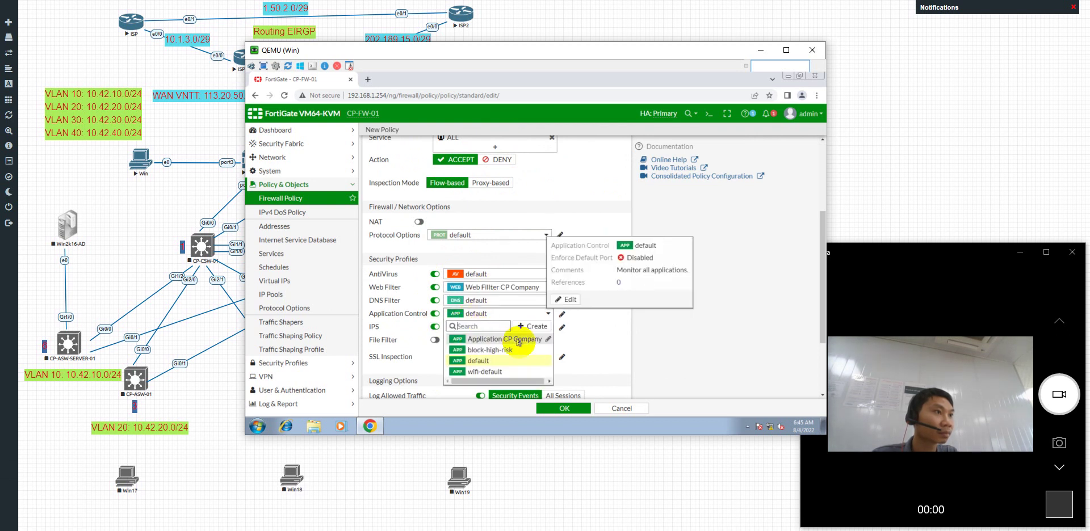
pyautogui.click(498, 345)
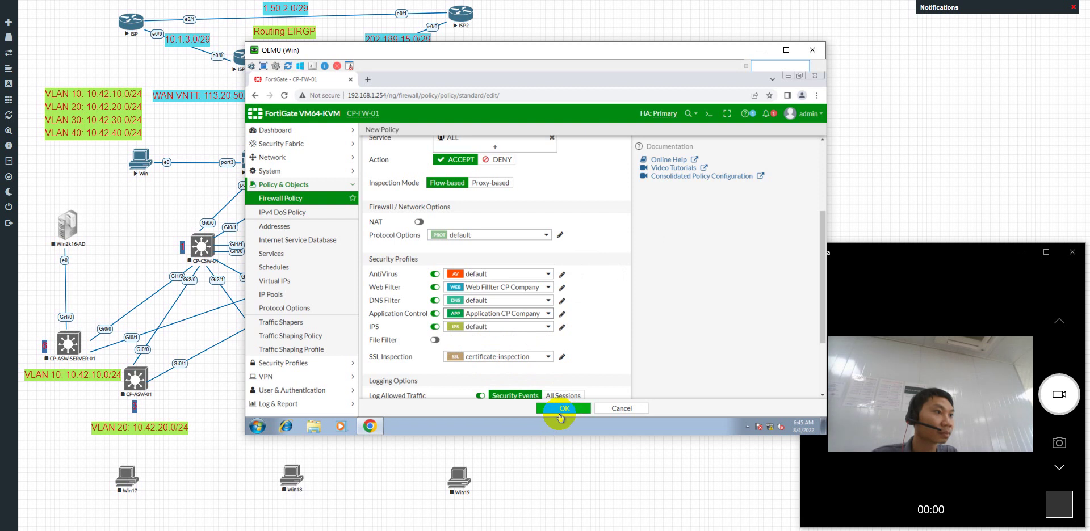
pyautogui.click(559, 412)
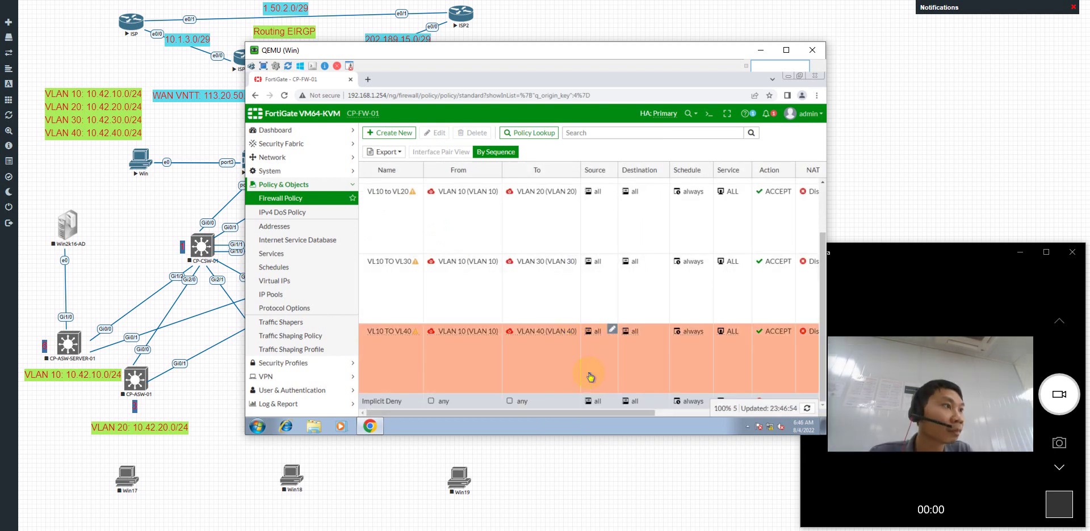
# Check the VL10 TO VL40 entry in the policy list, then begin a new policy.
pyautogui.scroll(2, 511, 335)
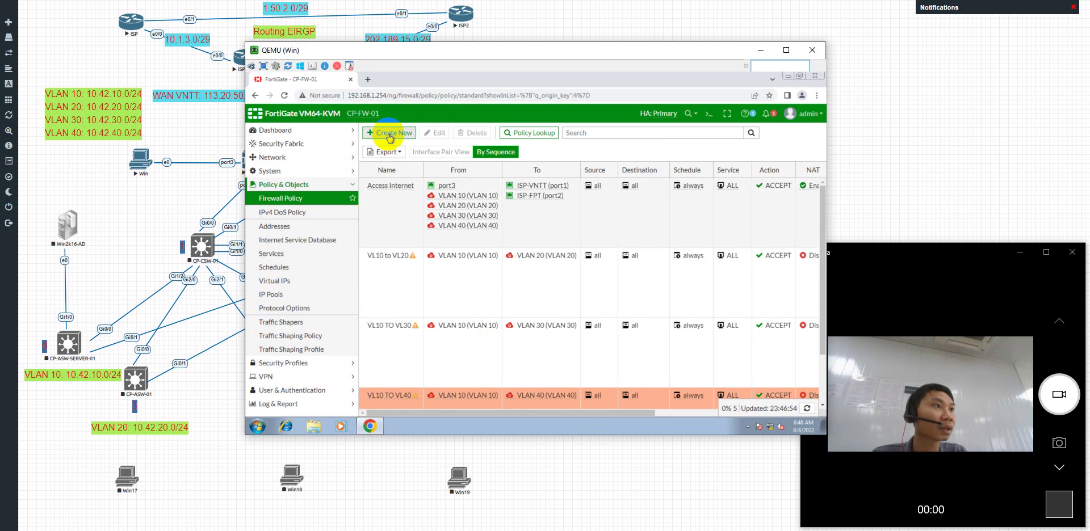
pyautogui.scroll(-1, 401, 273)
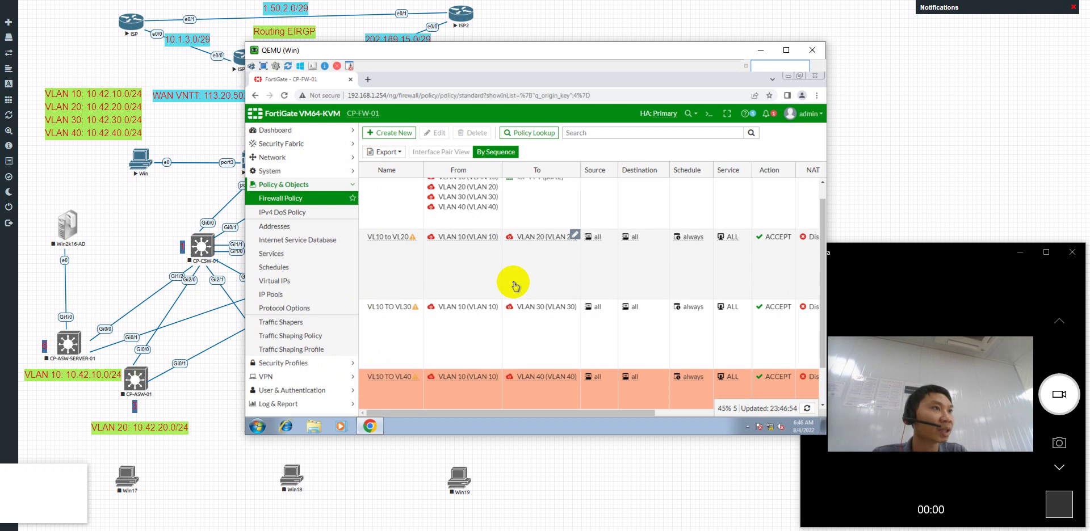
pyautogui.click(397, 134)
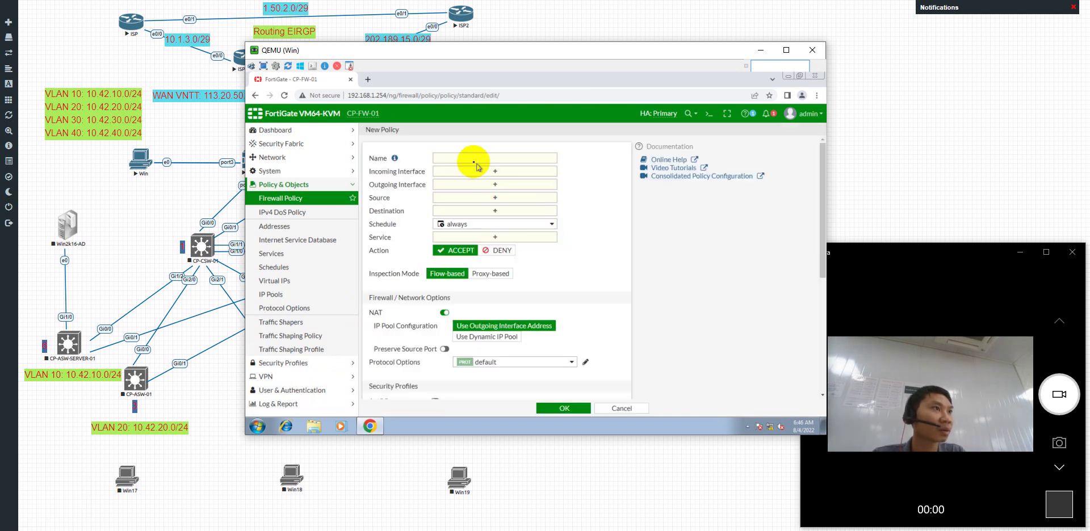
# Name the policy VL20 TO 103040, incoming VLAN 20, outgoing VLANs 10, 30 and 40.
pyautogui.click(470, 158)
pyautogui.write('VL20 TO 103040')
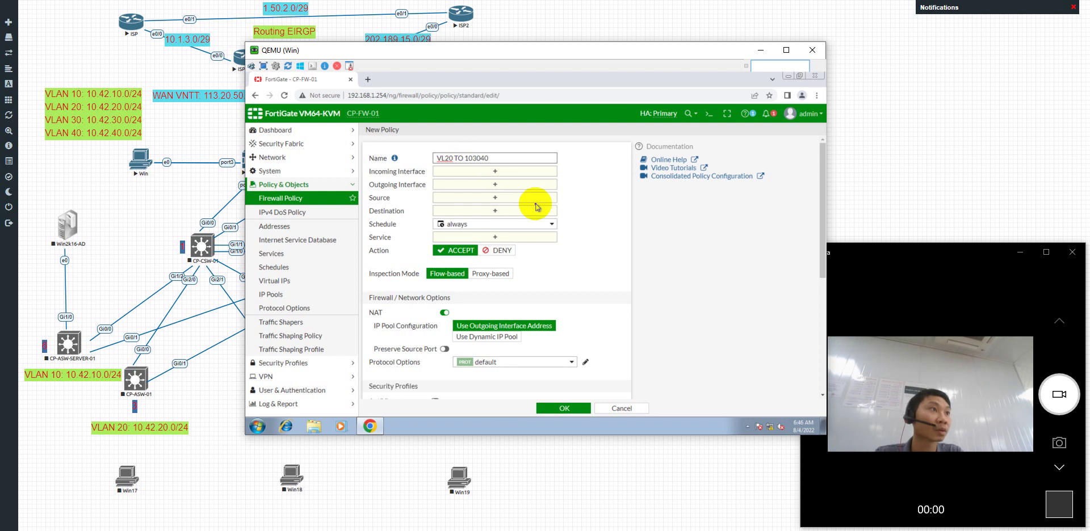
pyautogui.click(476, 171)
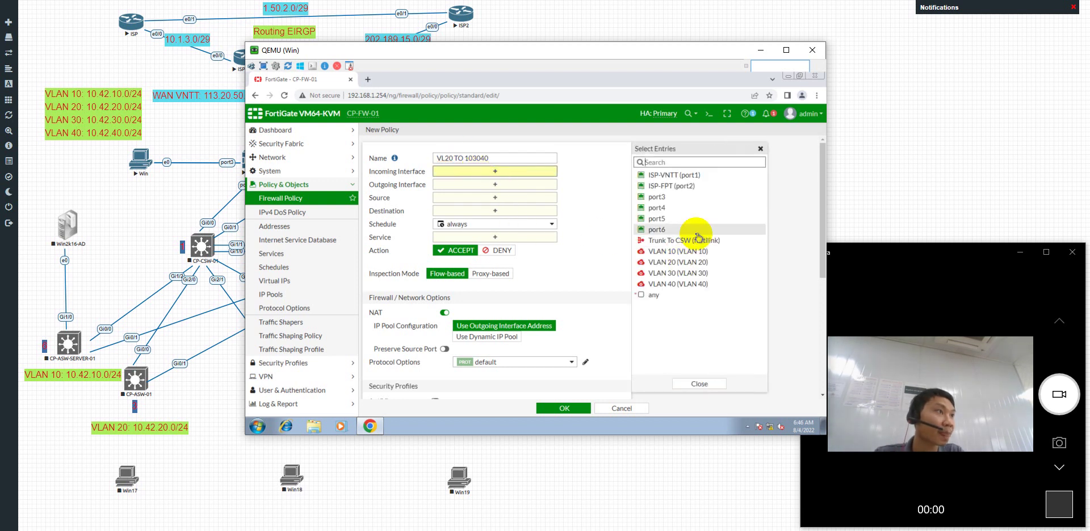
pyautogui.moveTo(670, 254); pyautogui.dragTo(666, 262)
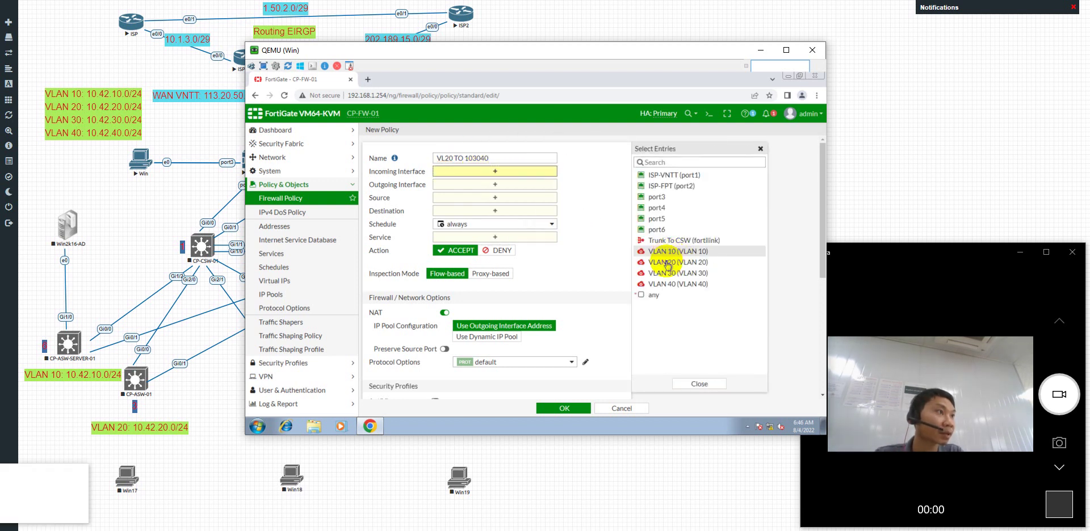
pyautogui.click(668, 262)
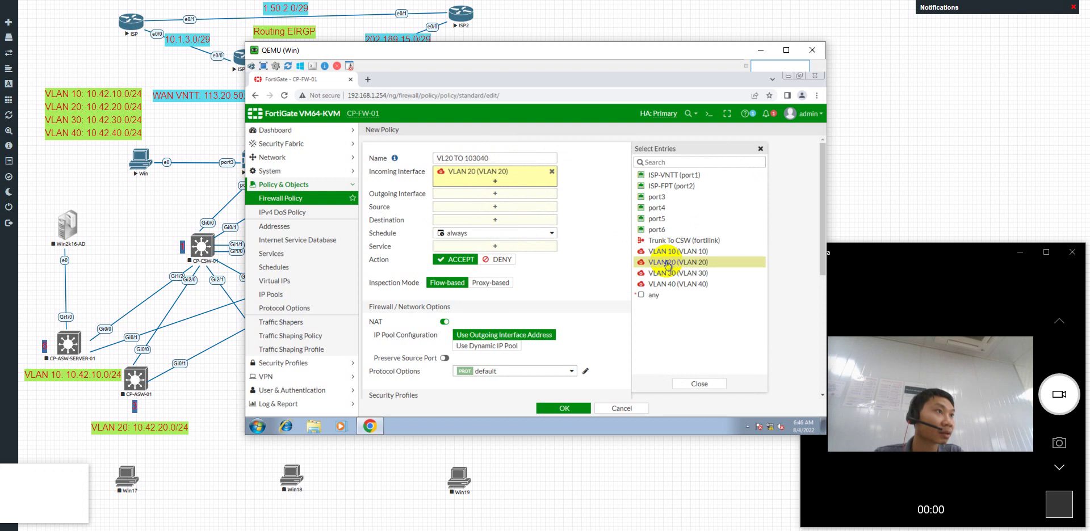
pyautogui.click(487, 194)
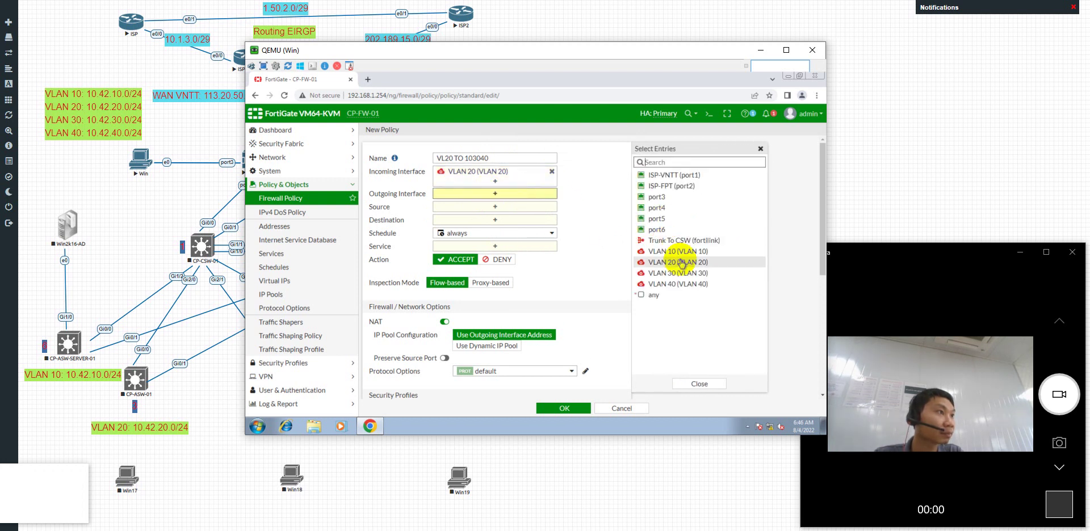
pyautogui.click(670, 251)
pyautogui.click(670, 273)
pyautogui.click(670, 284)
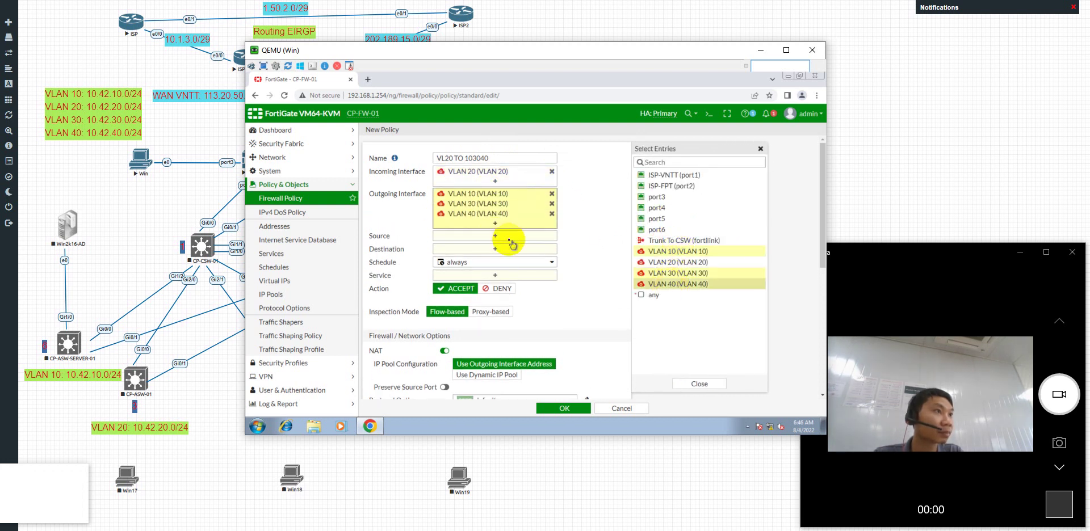
# Set source and destination addresses to all and the service to ALL.
pyautogui.click(494, 236)
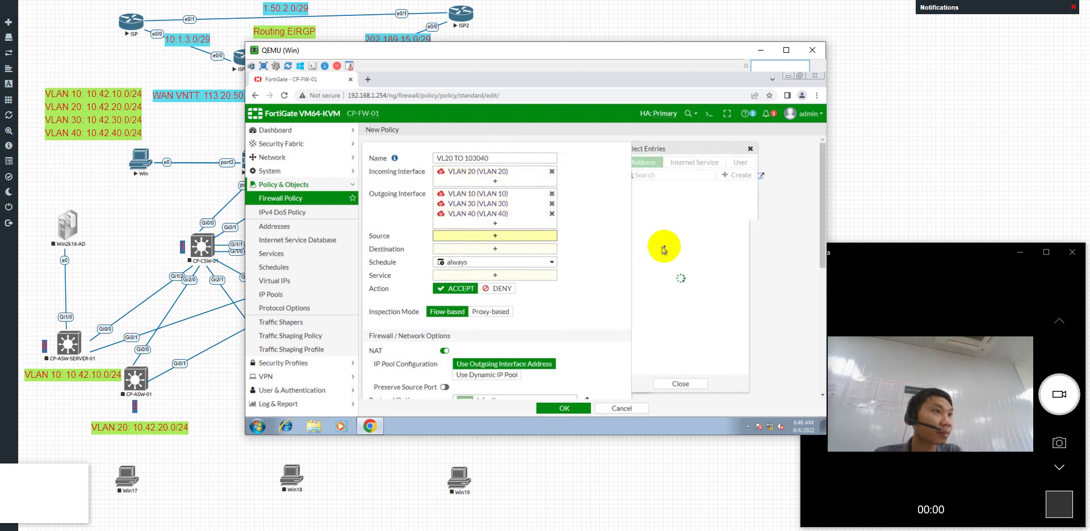
pyautogui.click(653, 201)
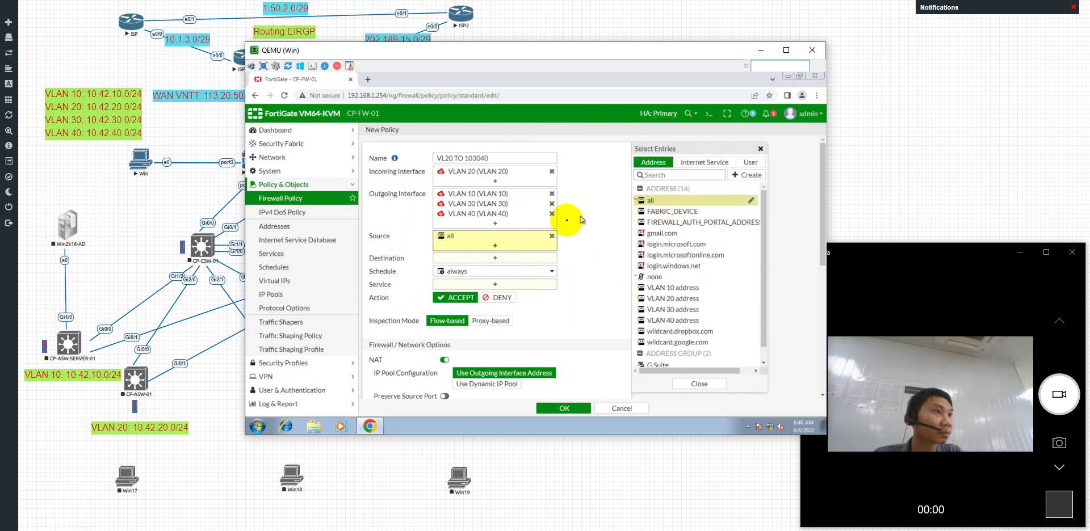
pyautogui.click(476, 259)
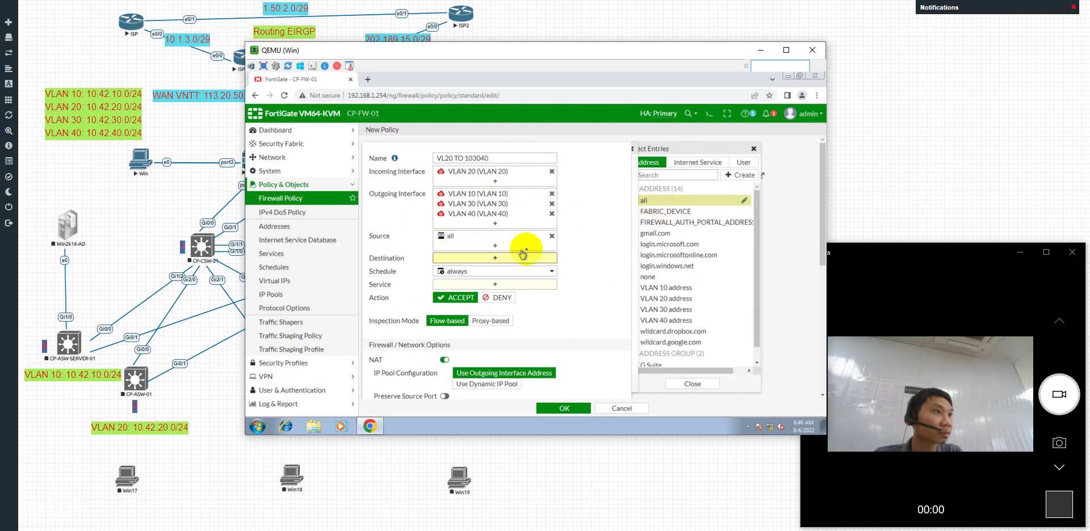
pyautogui.click(654, 202)
pyautogui.click(495, 295)
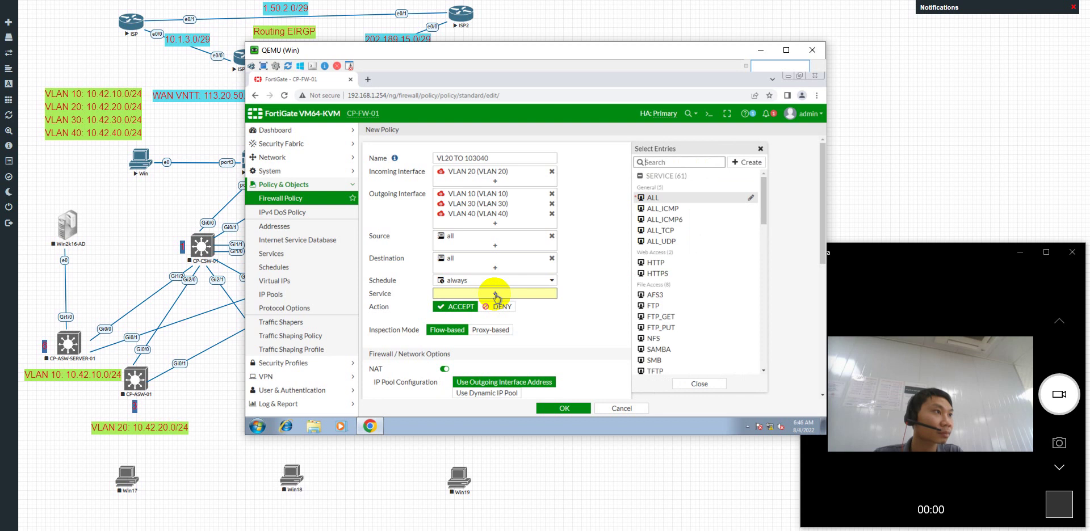
pyautogui.click(643, 198)
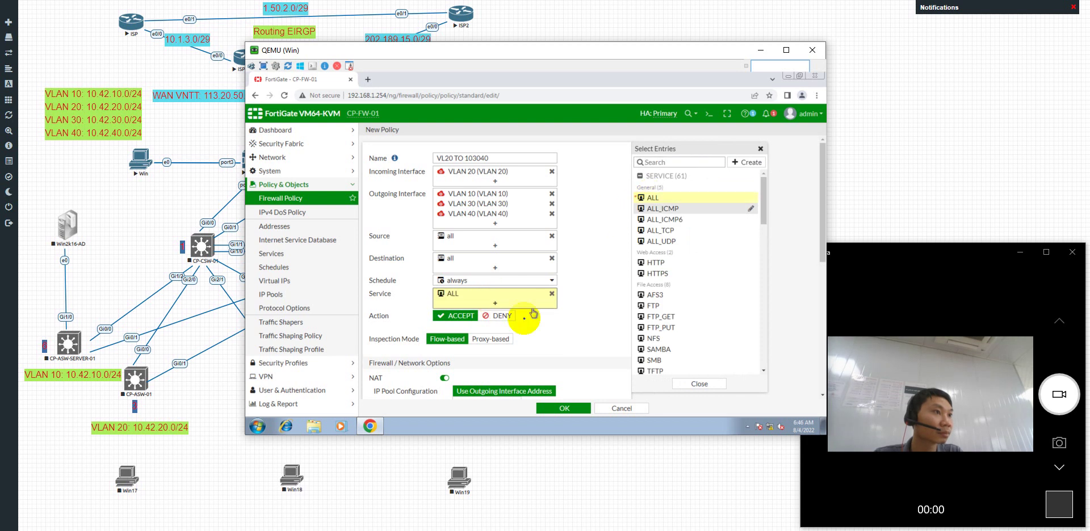
# Turn NAT off and enable web filter, DNS filter, application control and IPS.
pyautogui.click(444, 379)
pyautogui.scroll(-3, 503, 343)
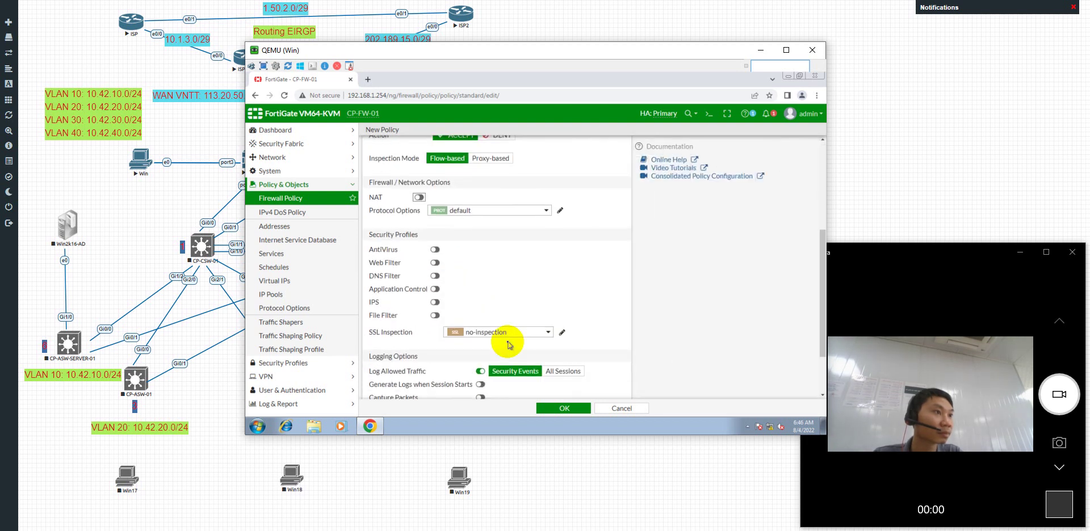
pyautogui.click(435, 262)
pyautogui.click(435, 274)
pyautogui.click(435, 288)
pyautogui.click(435, 301)
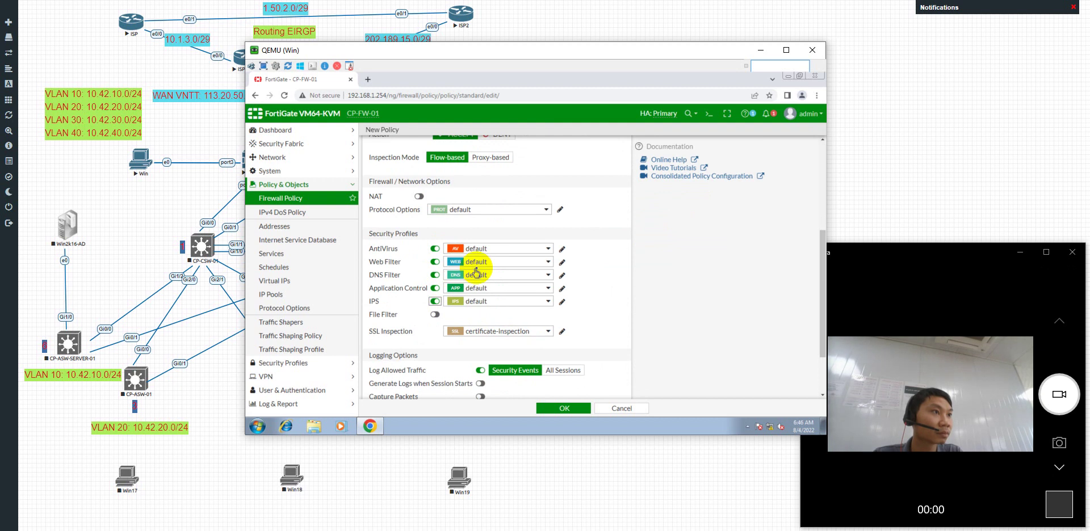
# Apply the CP Company web filter and application profiles, save, and start another policy.
pyautogui.click(490, 264)
pyautogui.click(474, 307)
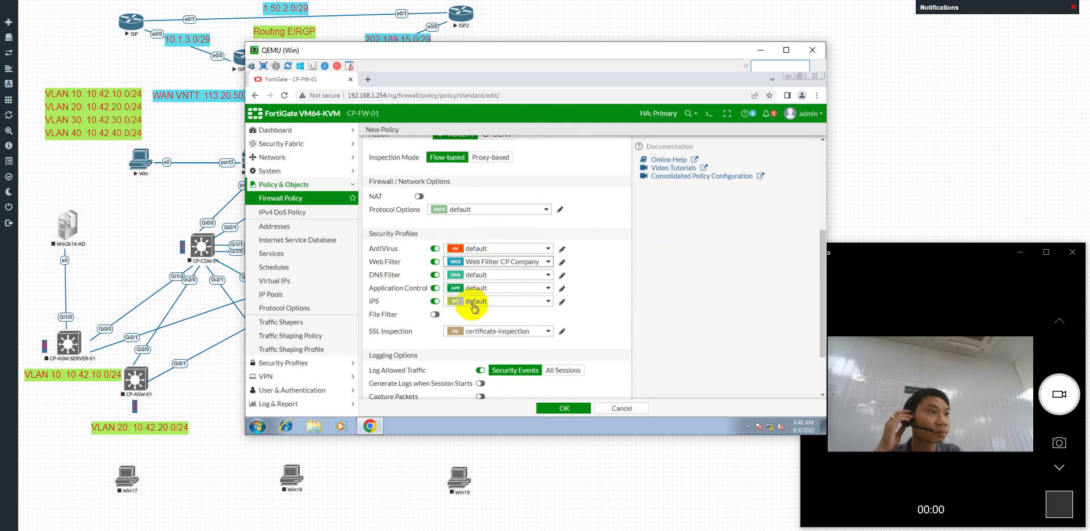
pyautogui.click(476, 291)
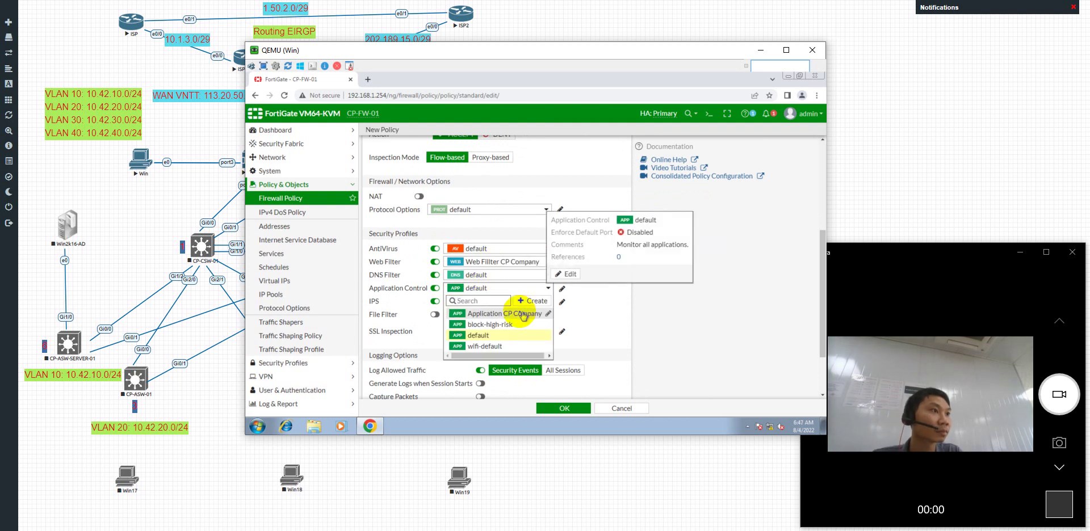
pyautogui.click(501, 315)
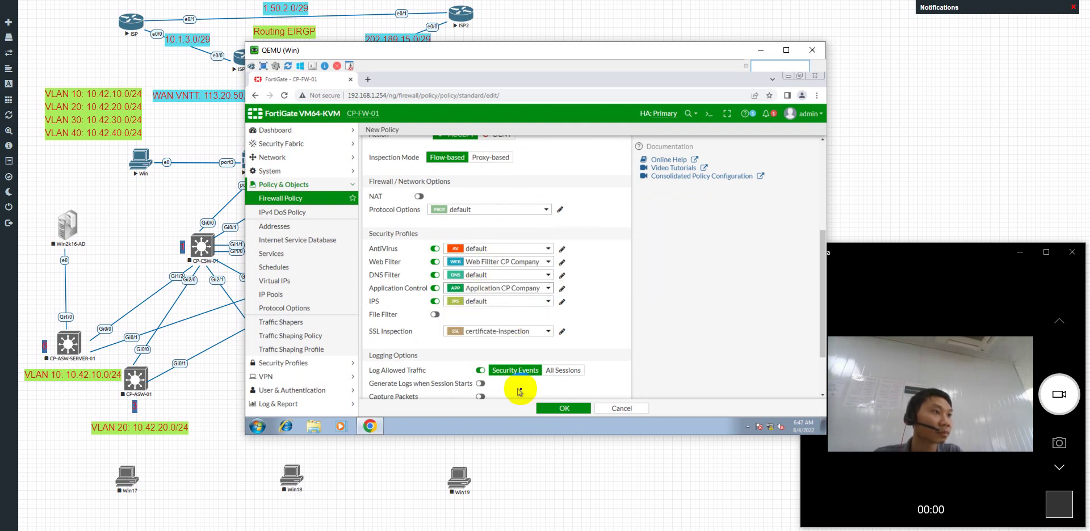
pyautogui.click(559, 409)
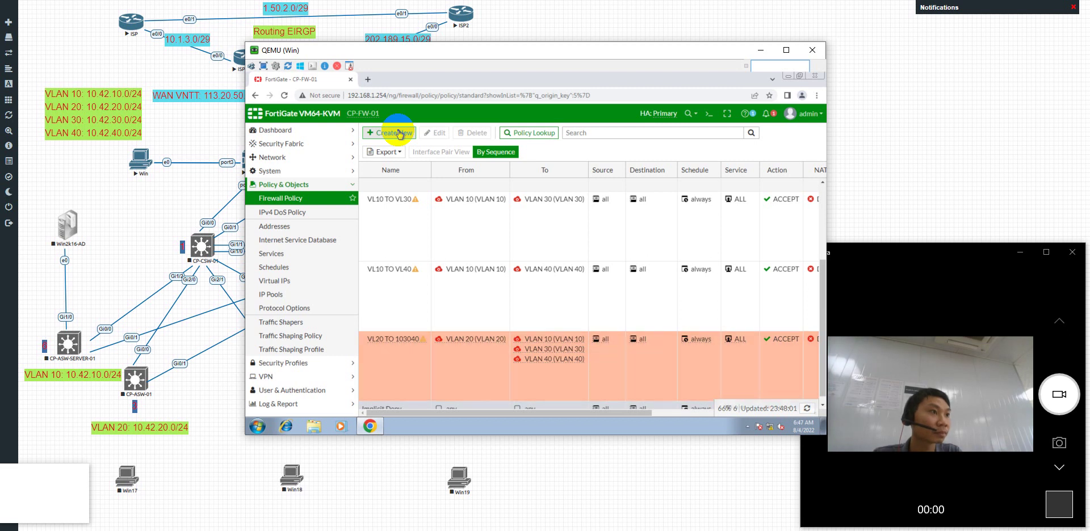
pyautogui.click(399, 134)
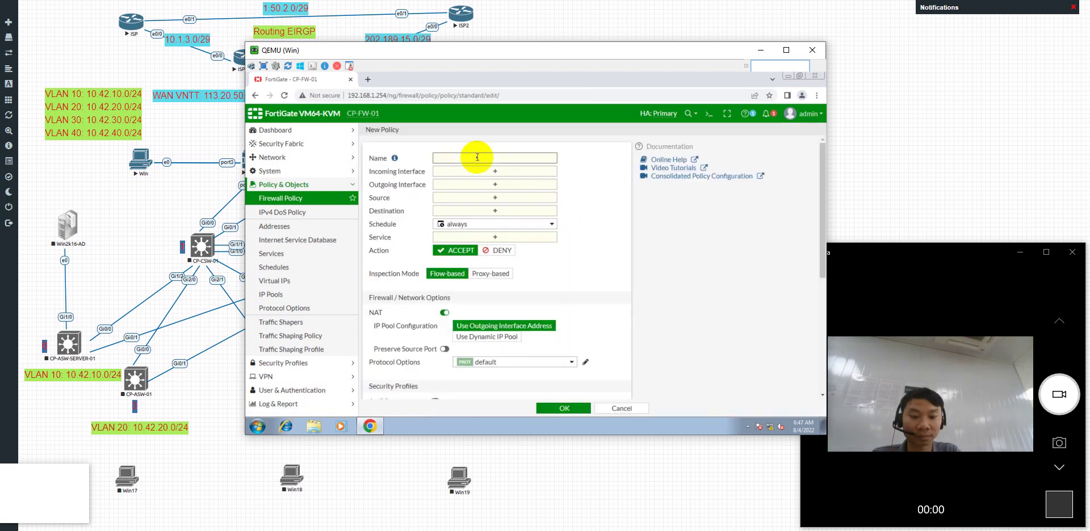
# Name the policy VL30 TO 102040, incoming VLAN 30, outgoing VLANs 10, 20 and 40.
pyautogui.write('VL30 TO 102040')
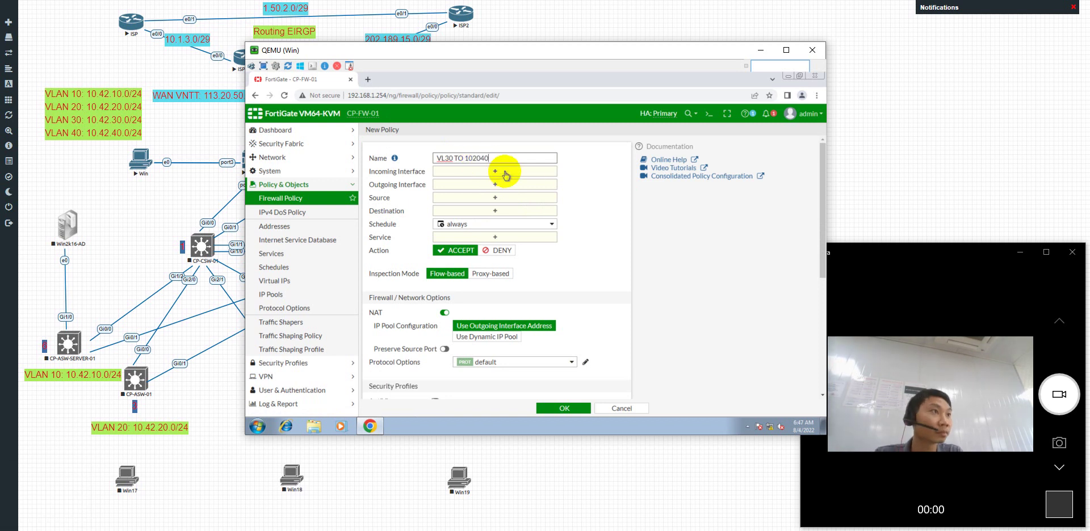
pyautogui.click(528, 171)
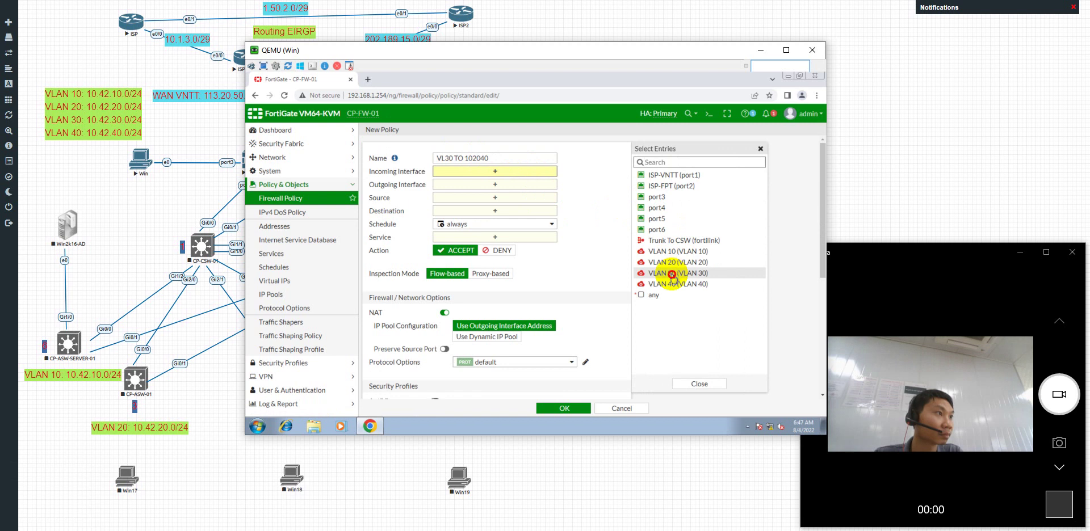
pyautogui.click(673, 275)
pyautogui.click(489, 196)
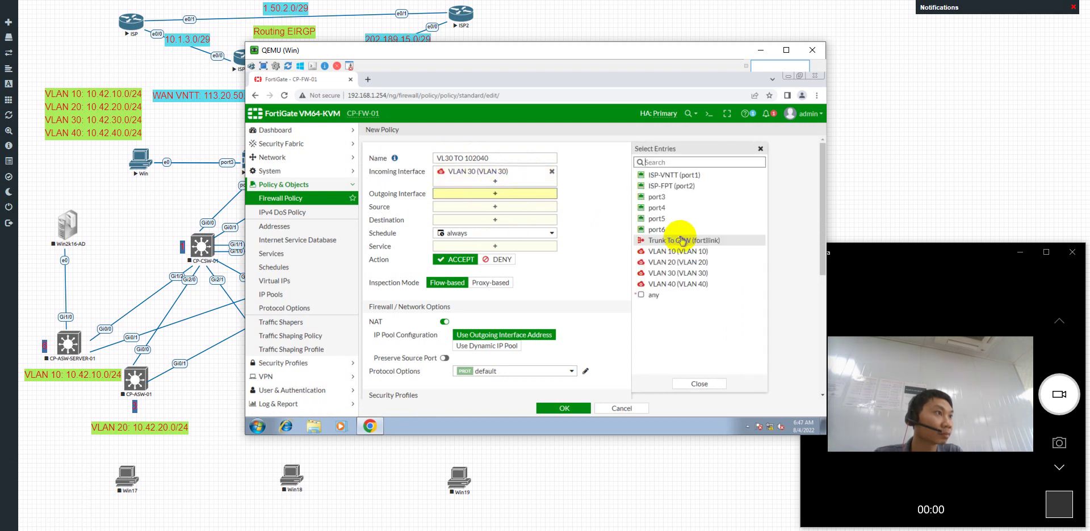
pyautogui.click(675, 250)
pyautogui.click(673, 262)
pyautogui.click(673, 284)
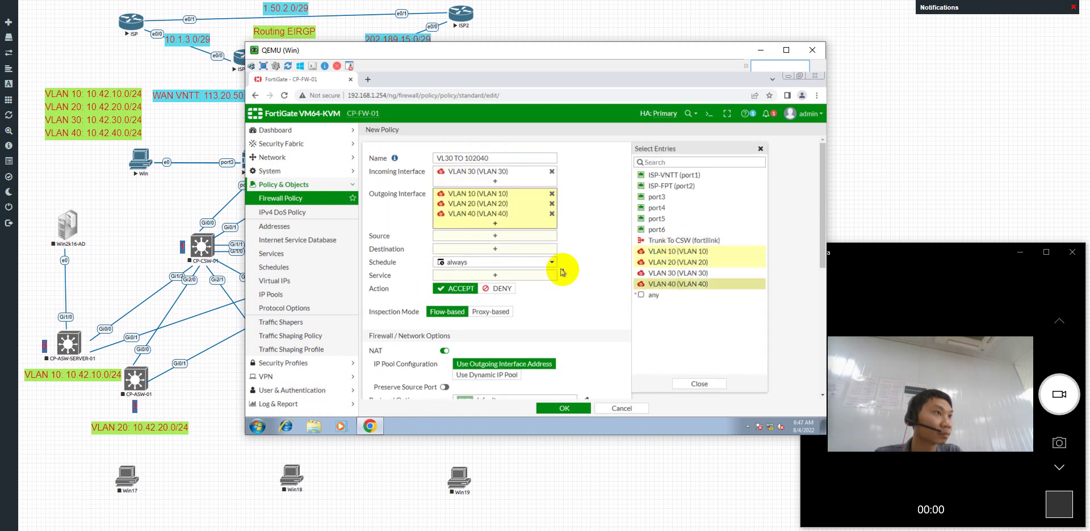
# Set source and destination to all, service ALL, and NAT off.
pyautogui.click(497, 235)
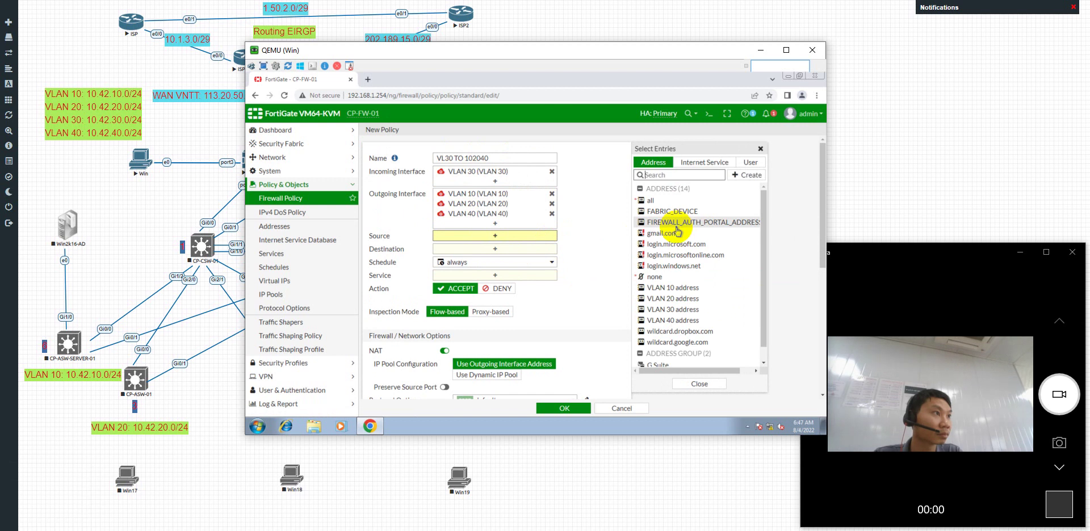
pyautogui.click(661, 202)
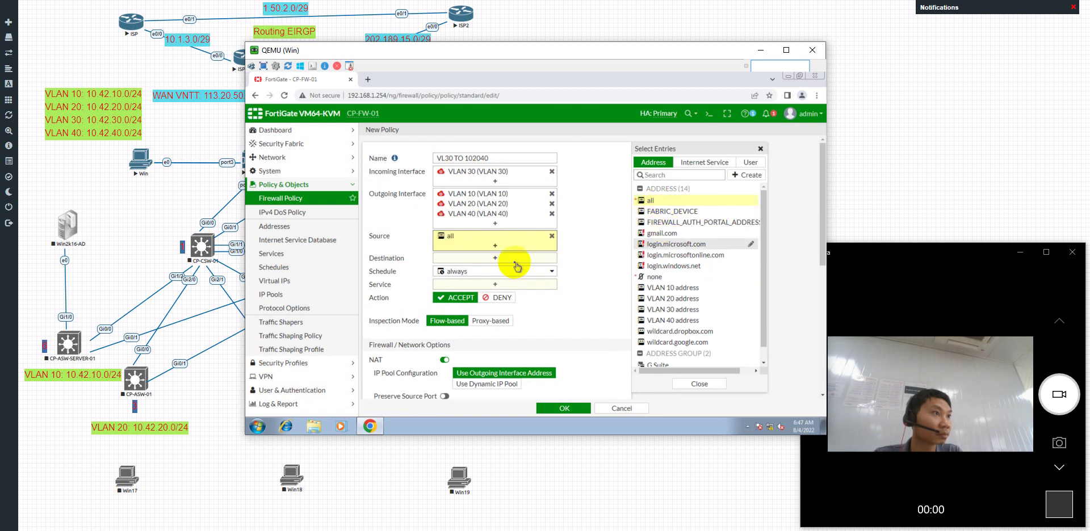
pyautogui.click(498, 256)
pyautogui.click(651, 200)
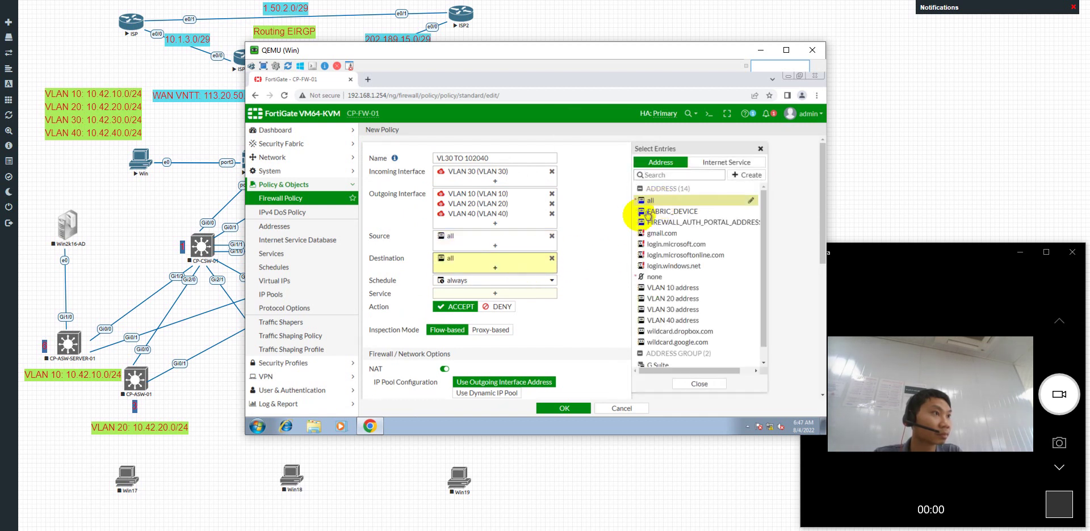
pyautogui.click(497, 294)
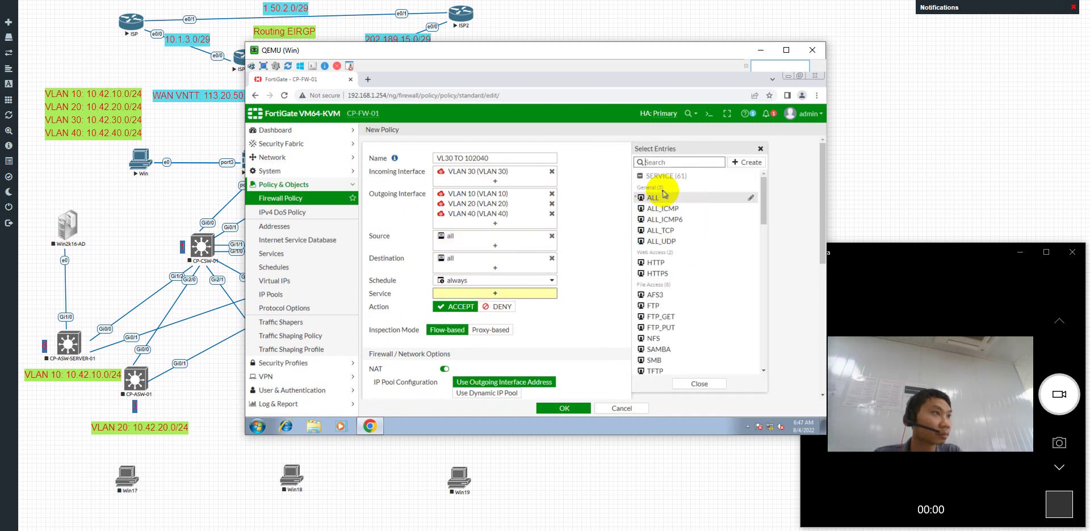
pyautogui.click(654, 198)
pyautogui.click(445, 377)
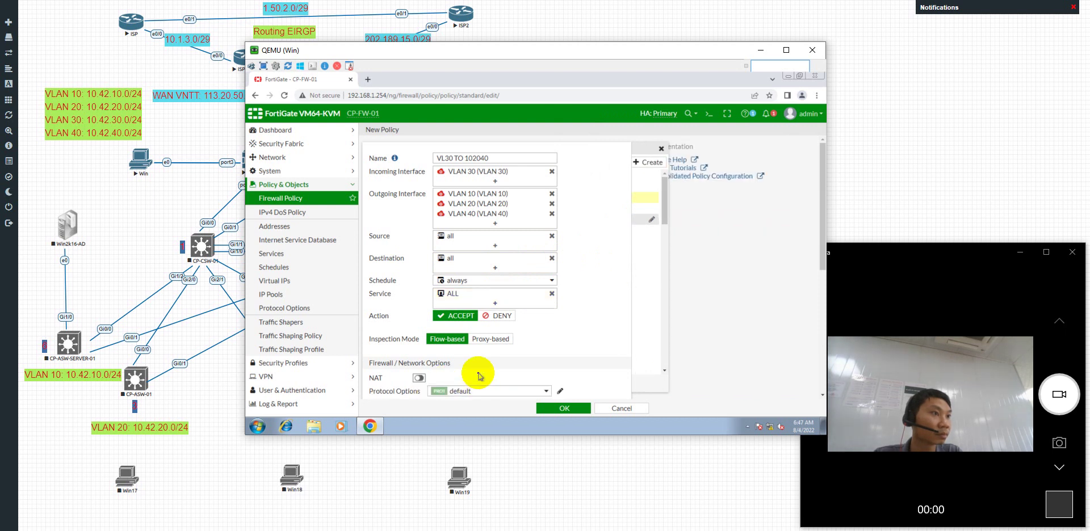
# Enable AntiVirus, Web Filter, DNS Filter, Application Control and IPS inspection.
pyautogui.scroll(-3, 454, 341)
pyautogui.click(435, 249)
pyautogui.click(435, 262)
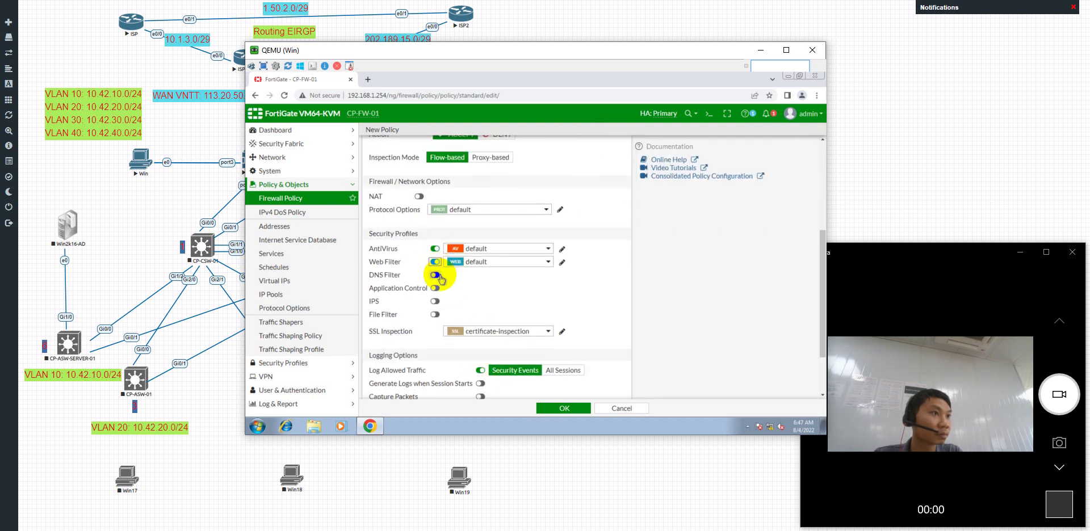
pyautogui.click(435, 274)
pyautogui.click(435, 288)
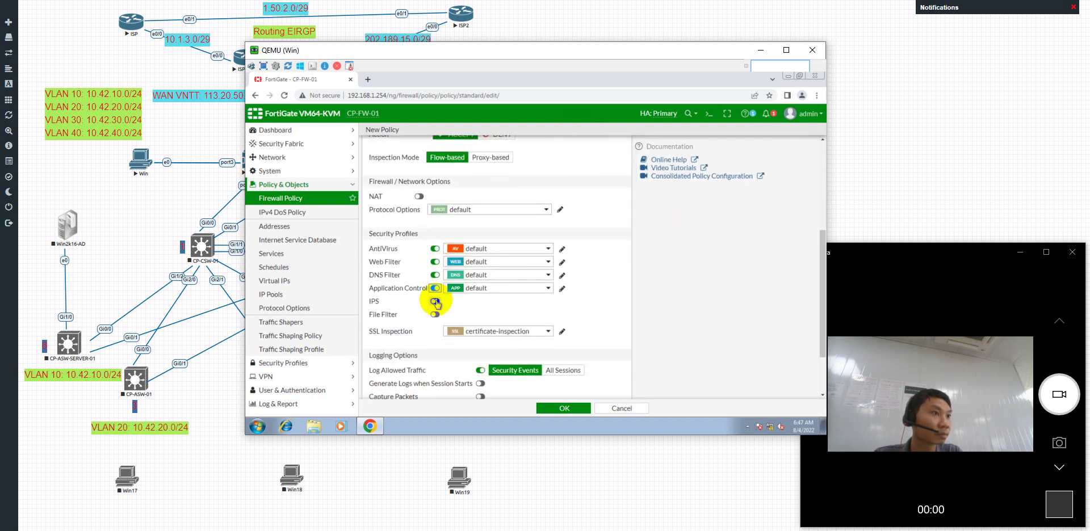
pyautogui.click(435, 301)
# Keep the default DNS profile, choose the CP Company web and application profiles, and save VL30 TO 102040.
pyautogui.click(487, 278)
pyautogui.click(489, 271)
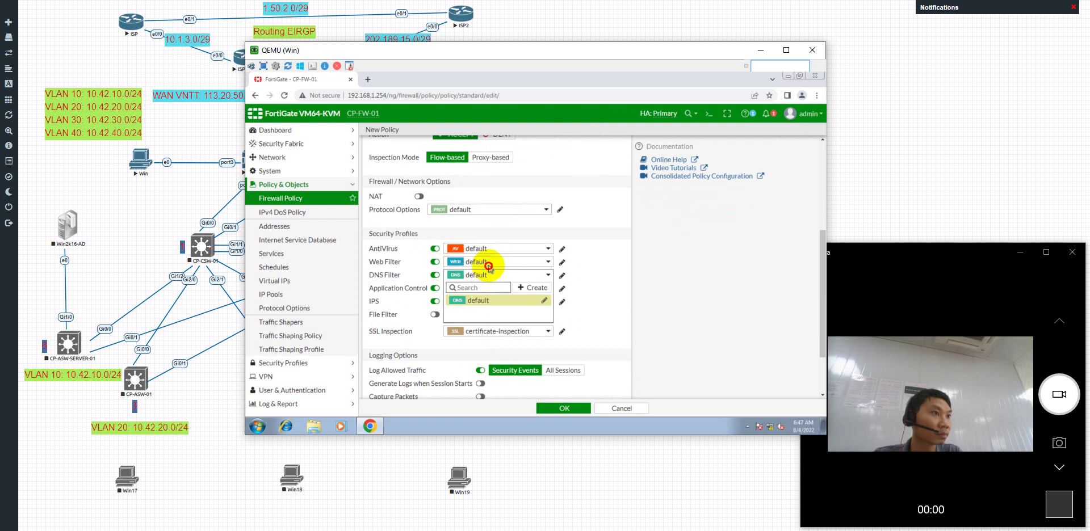
pyautogui.click(485, 261)
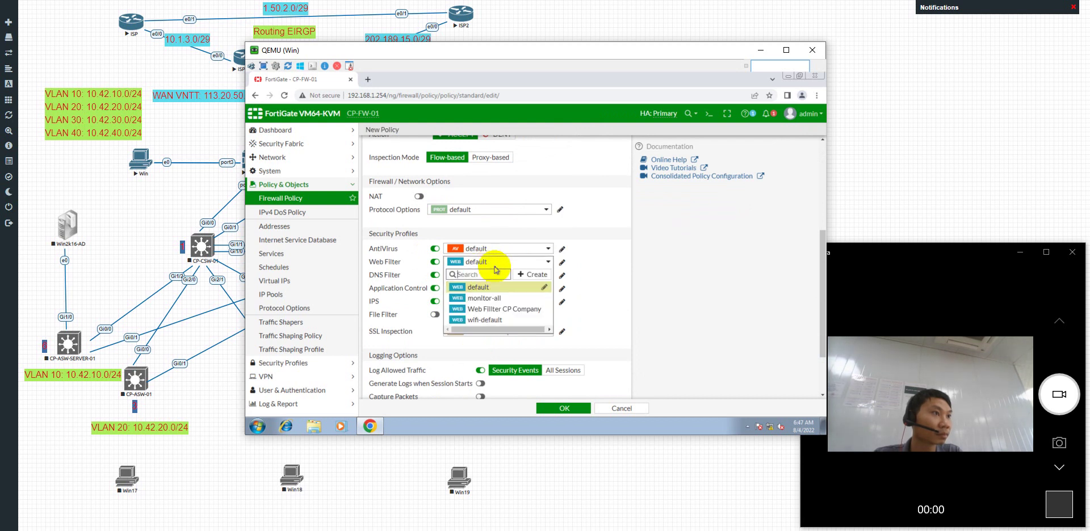
pyautogui.click(490, 303)
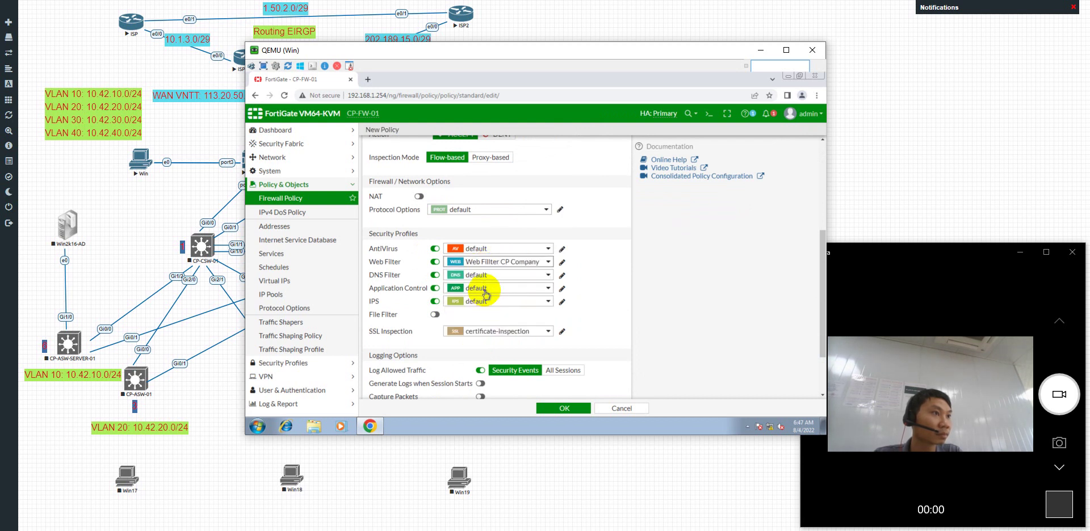
pyautogui.click(485, 293)
pyautogui.click(494, 312)
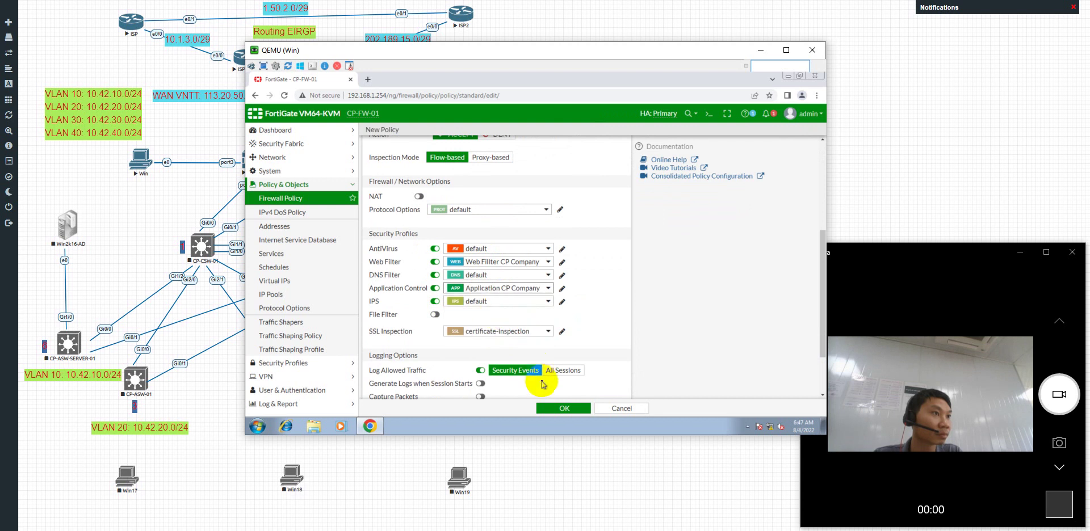
pyautogui.click(557, 408)
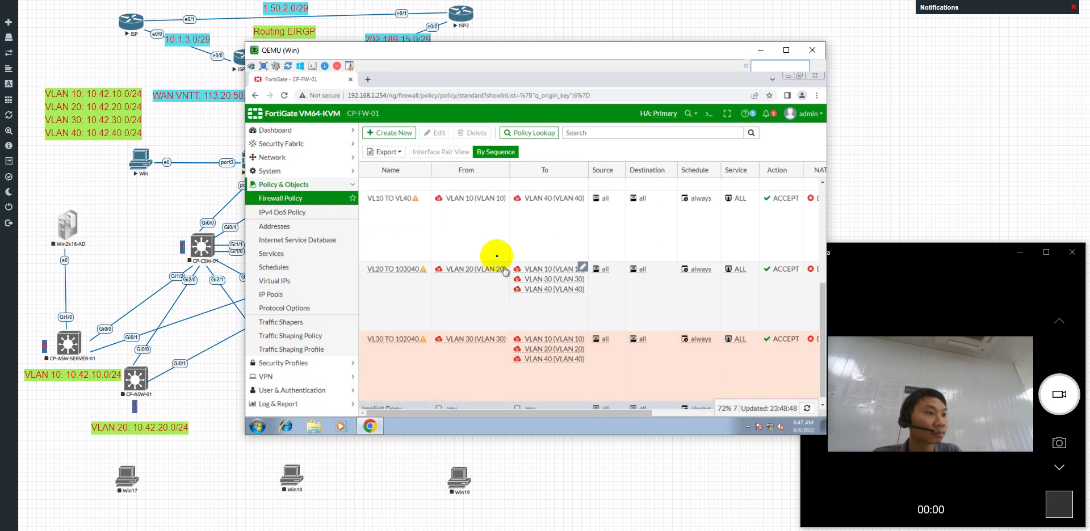
pyautogui.click(389, 133)
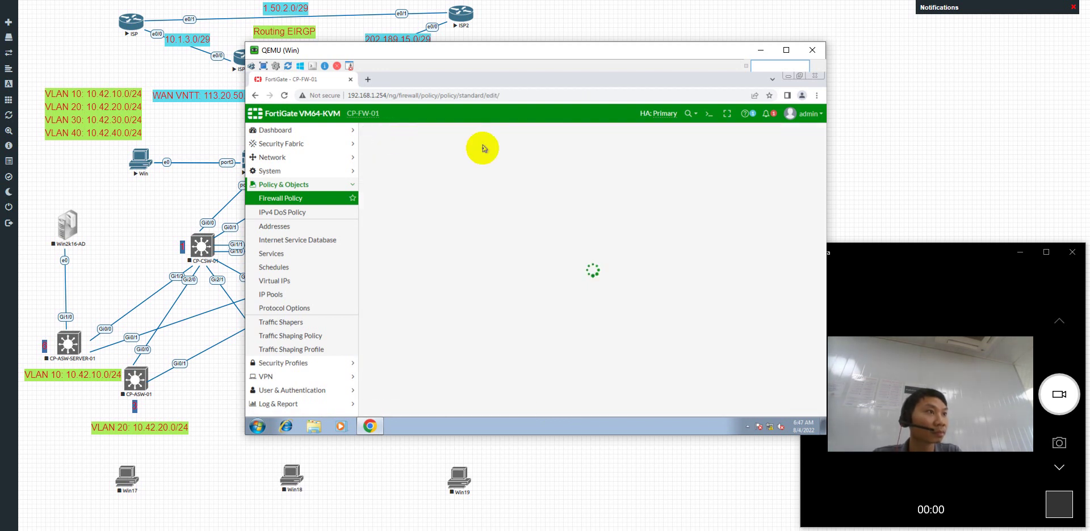
pyautogui.click(292, 204)
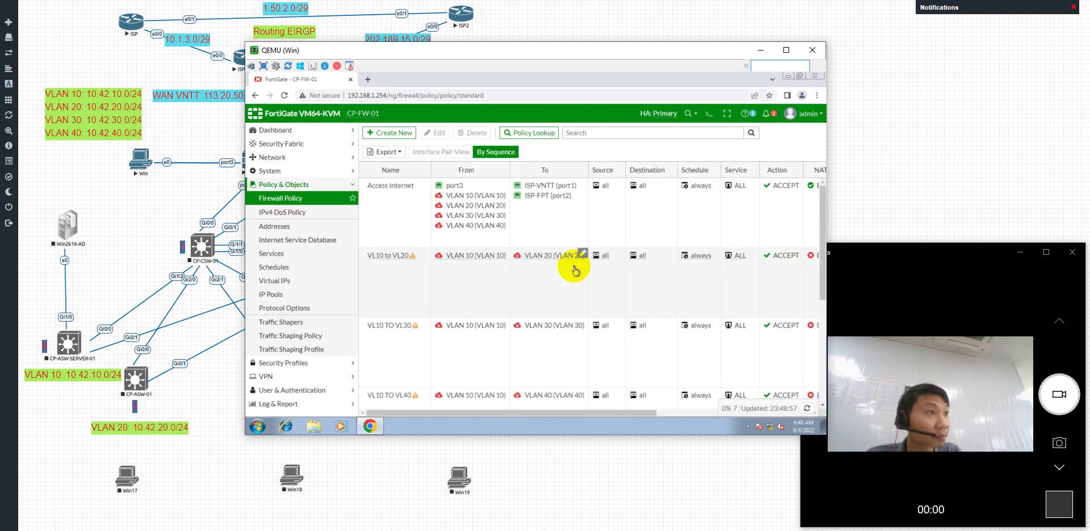
pyautogui.scroll(-3, 565, 287)
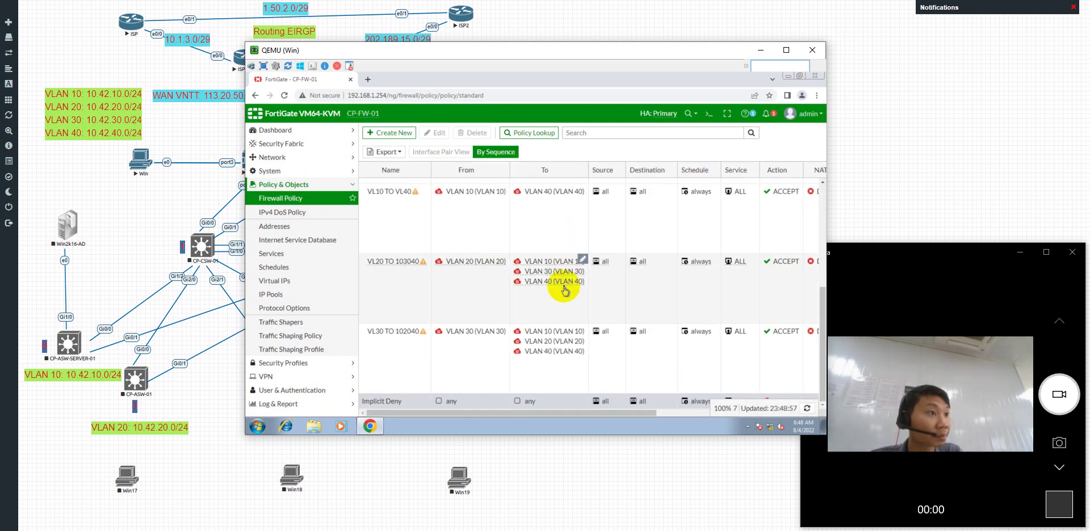
pyautogui.click(396, 133)
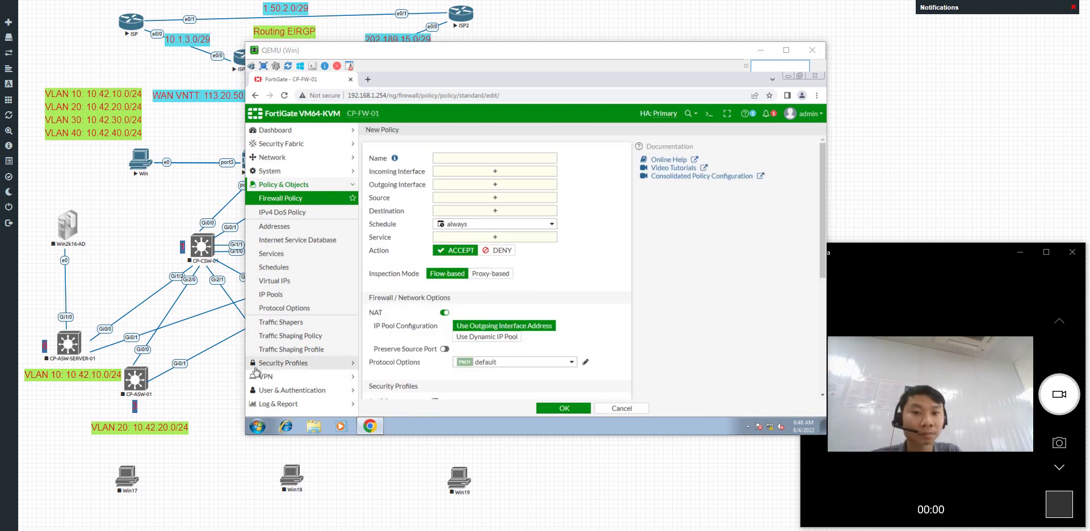
# Name the policy VL40 TO VL102030 with incoming VLAN 40 and outgoing VLANs 10, 20, 30.
pyautogui.click(493, 161)
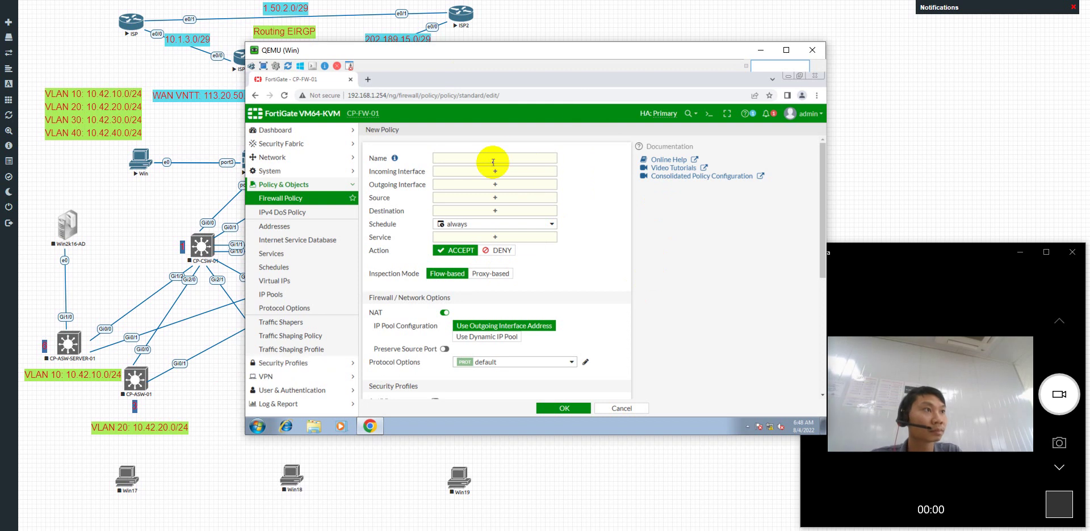
pyautogui.write('VL40 TO VL102030')
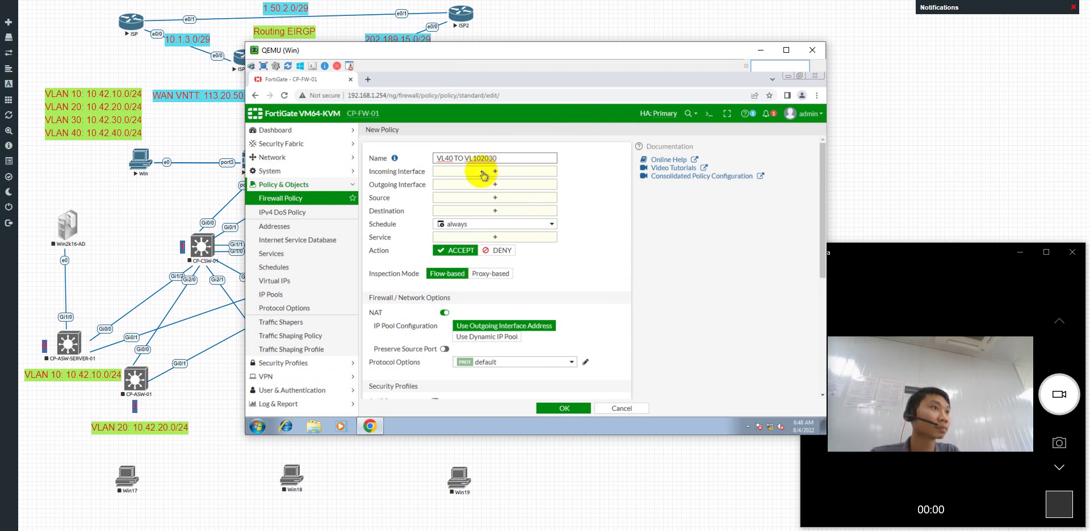
pyautogui.click(481, 172)
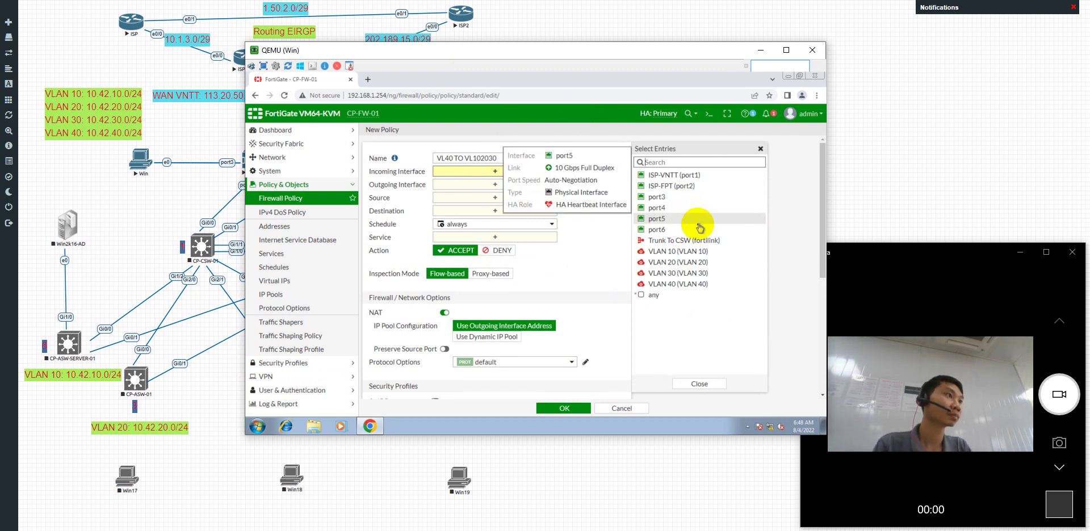
pyautogui.click(670, 285)
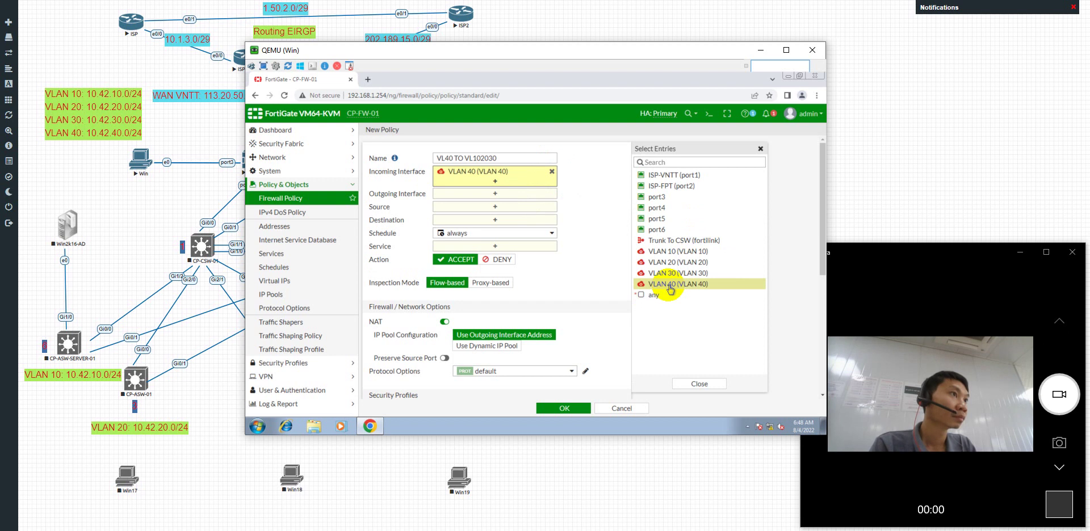
pyautogui.click(451, 196)
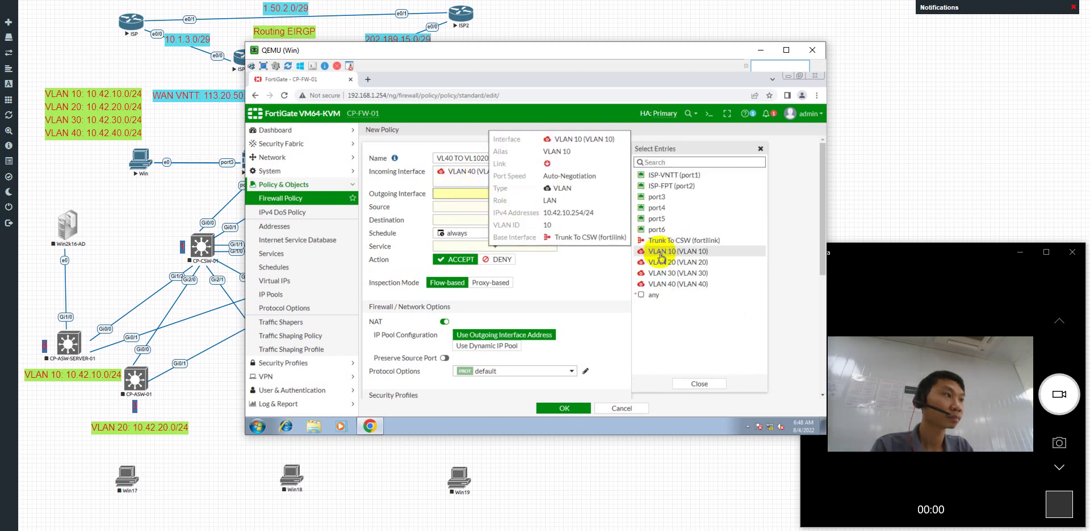
pyautogui.click(670, 251)
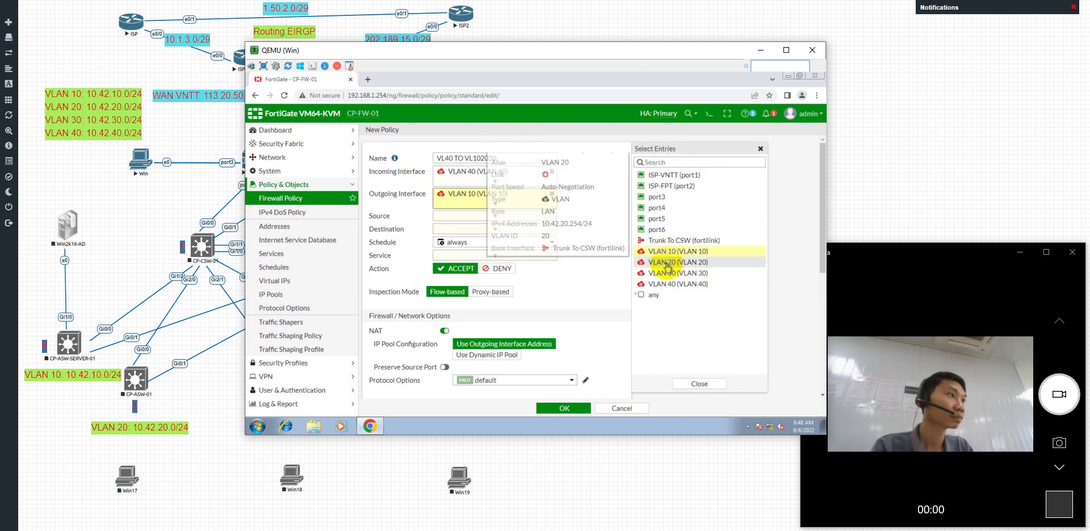
pyautogui.click(670, 262)
pyautogui.click(668, 274)
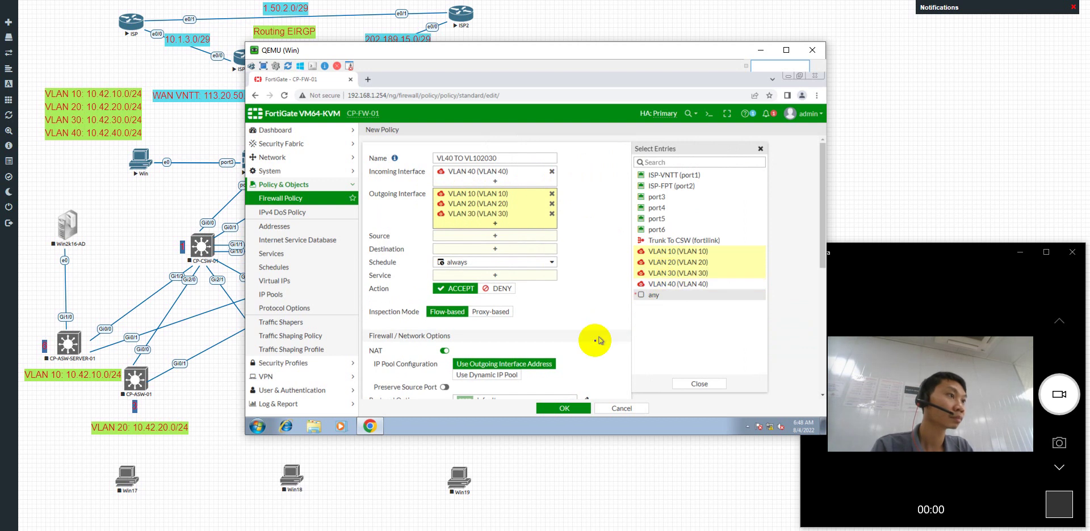
pyautogui.click(465, 238)
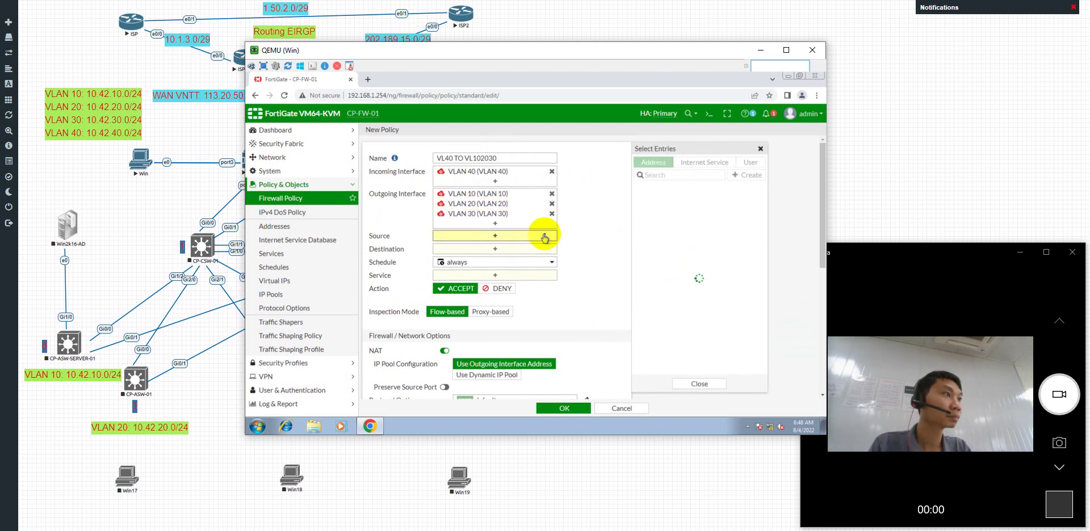
# Set source and destination addresses to all and the service to ALL.
pyautogui.click(658, 203)
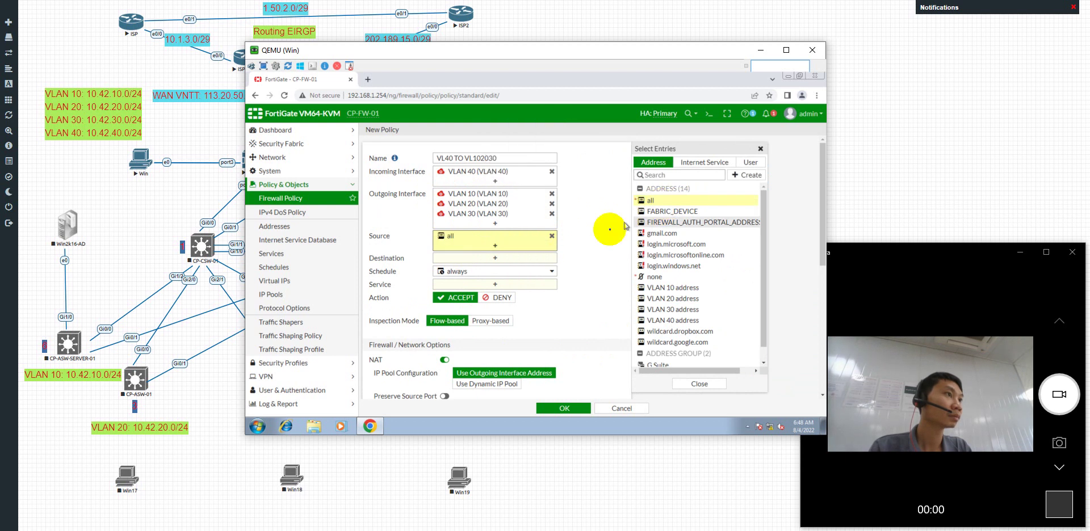
pyautogui.click(506, 258)
pyautogui.click(656, 201)
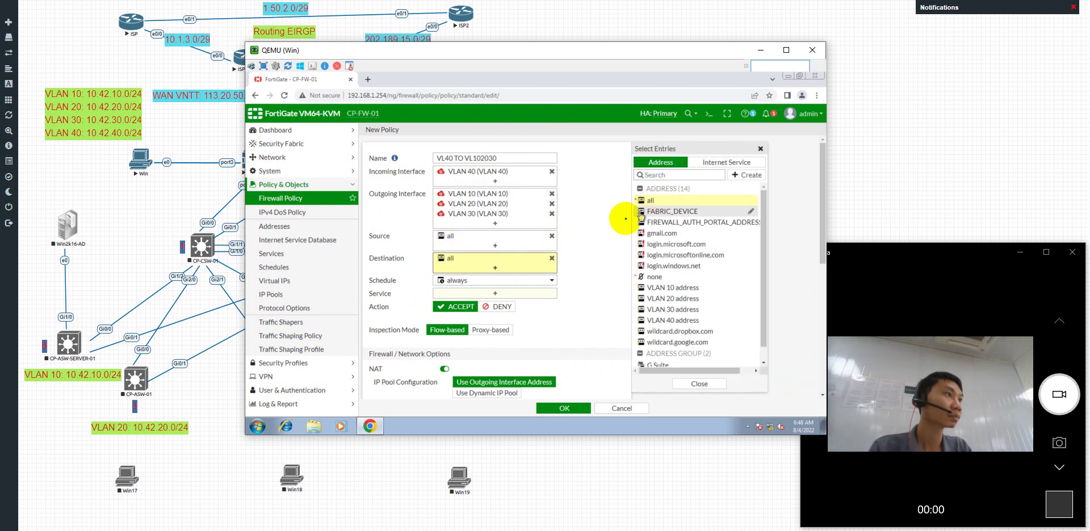
pyautogui.click(500, 294)
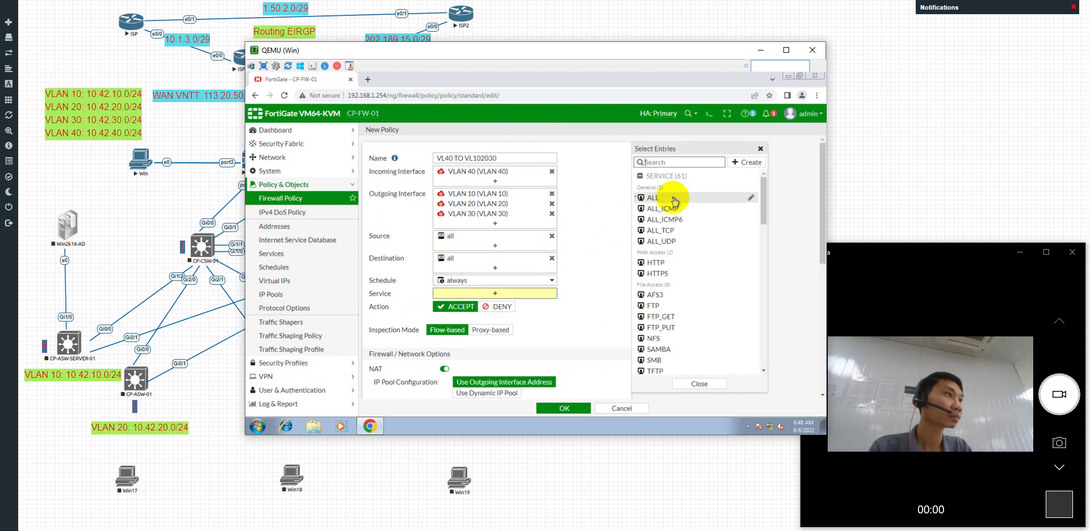
pyautogui.click(665, 202)
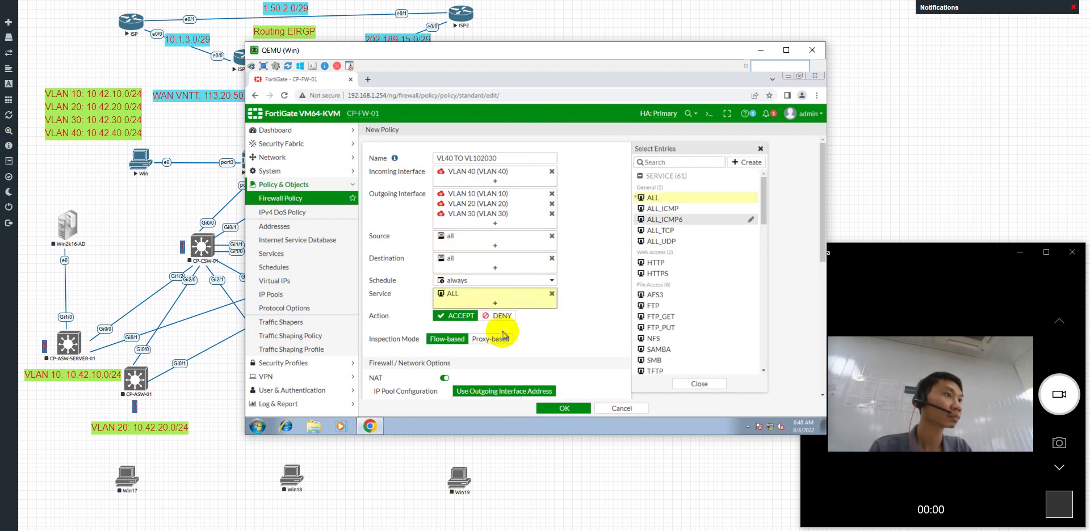
# Turn NAT off and enable antivirus, web filter, DNS filter and application control.
pyautogui.click(445, 379)
pyautogui.scroll(-3, 511, 341)
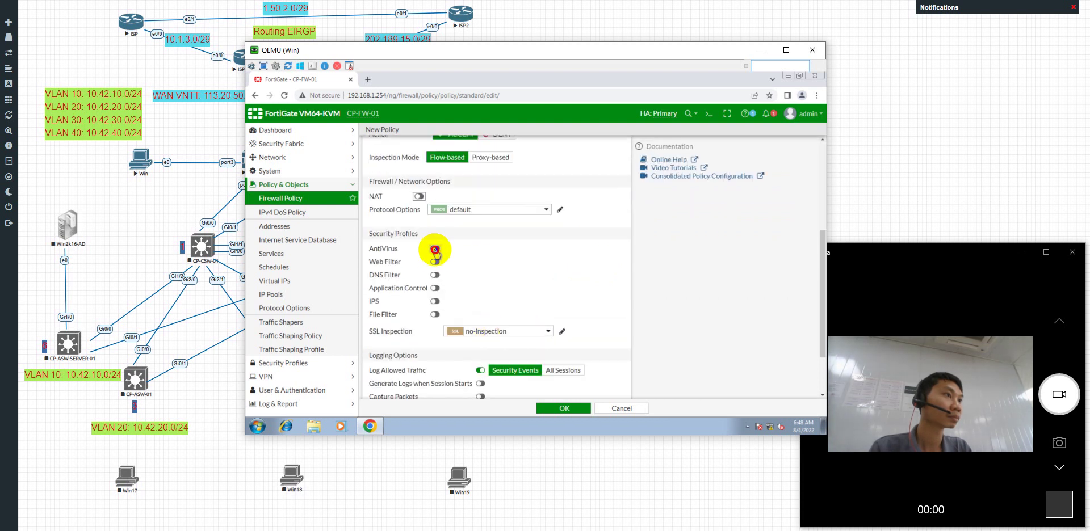
pyautogui.click(435, 249)
pyautogui.click(434, 261)
pyautogui.click(435, 275)
pyautogui.click(435, 288)
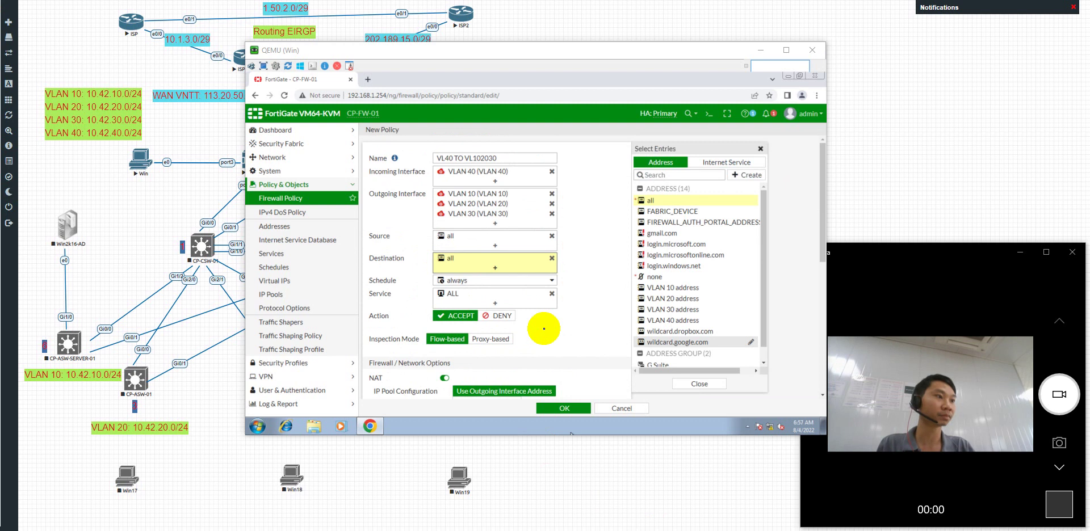
# Enable antivirus, web filter, application control and IPS, leaving file filtering off.
pyautogui.click(585, 321)
pyautogui.scroll(-1, 588, 324)
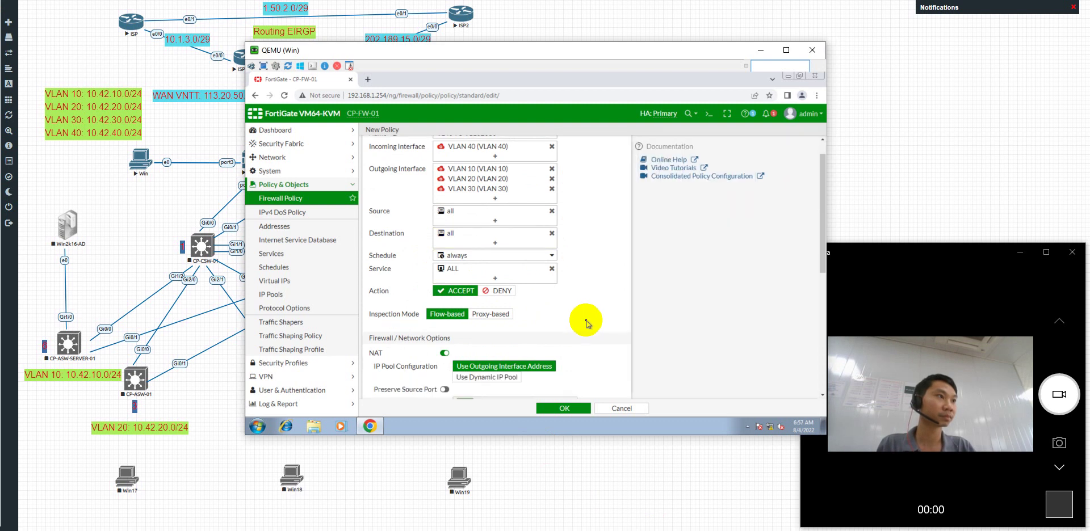
pyautogui.scroll(-4, 588, 324)
pyautogui.click(435, 330)
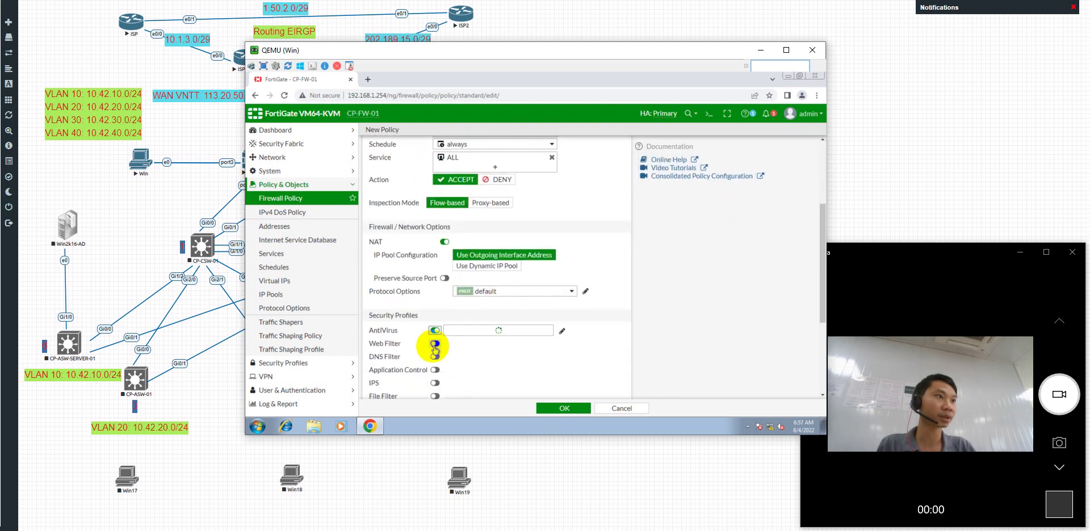
pyautogui.click(435, 345)
pyautogui.click(435, 370)
pyautogui.click(434, 383)
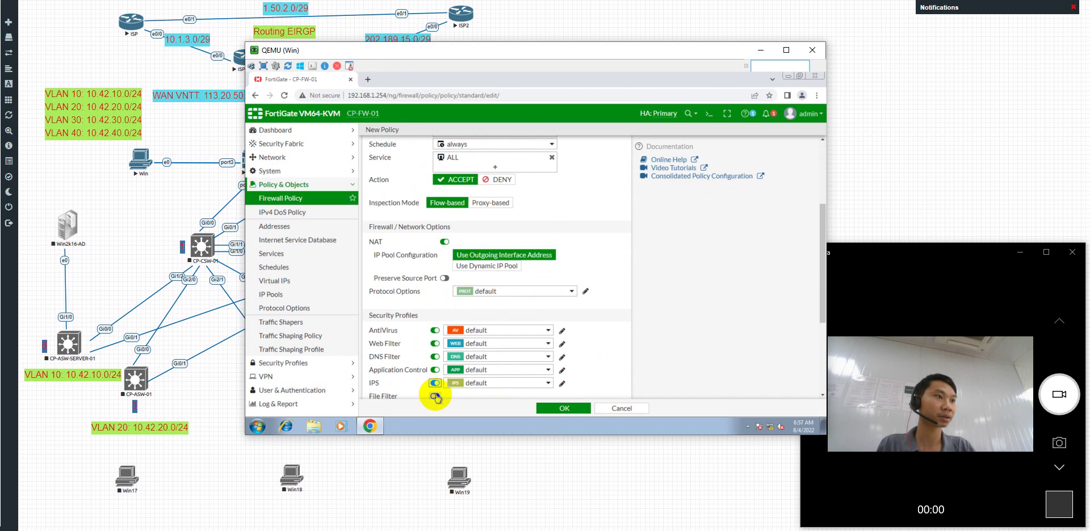
pyautogui.click(435, 398)
pyautogui.scroll(-3, 505, 349)
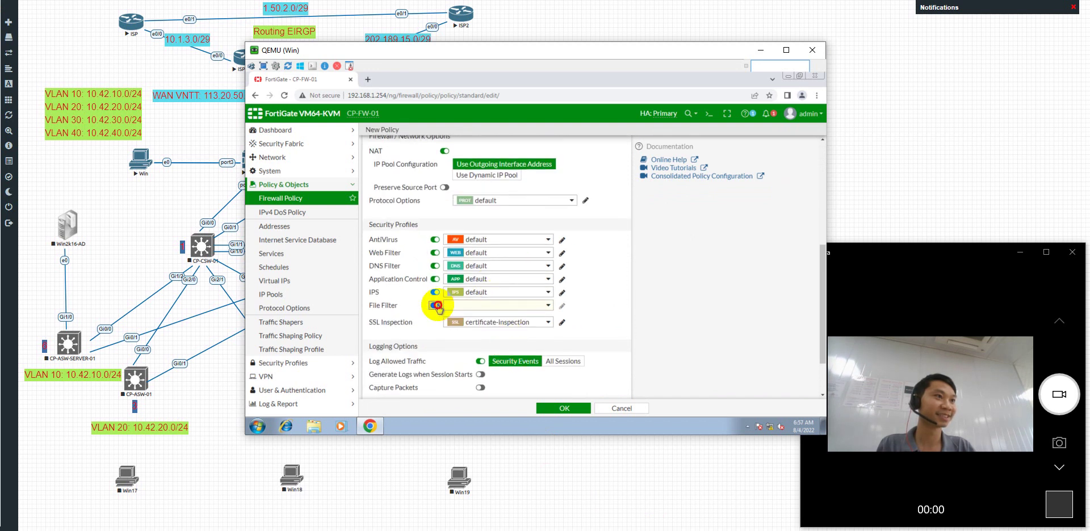
pyautogui.click(436, 306)
# Choose the Application CP Company and Web Filter CP Company profiles and save VL40 TO VL102030.
pyautogui.click(486, 281)
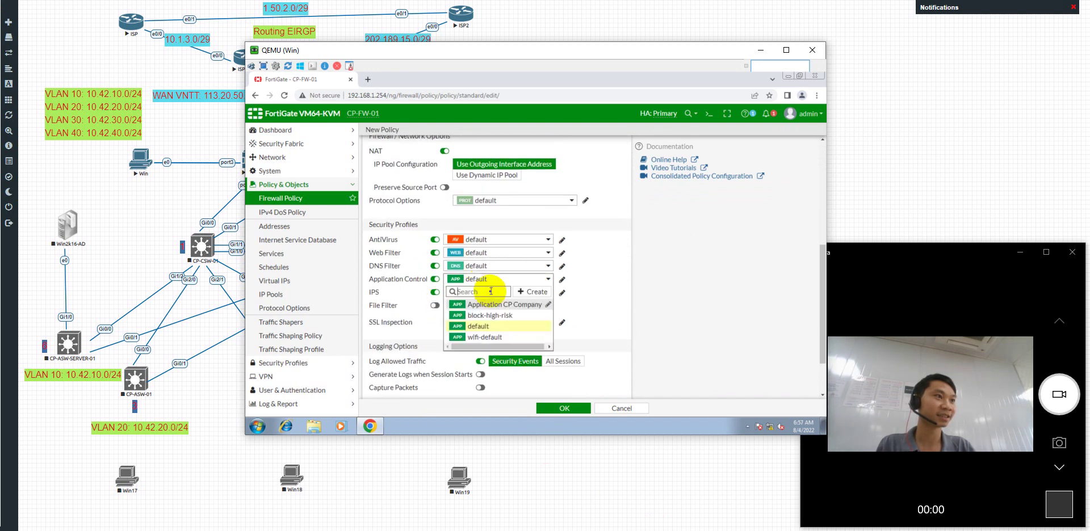
pyautogui.click(491, 306)
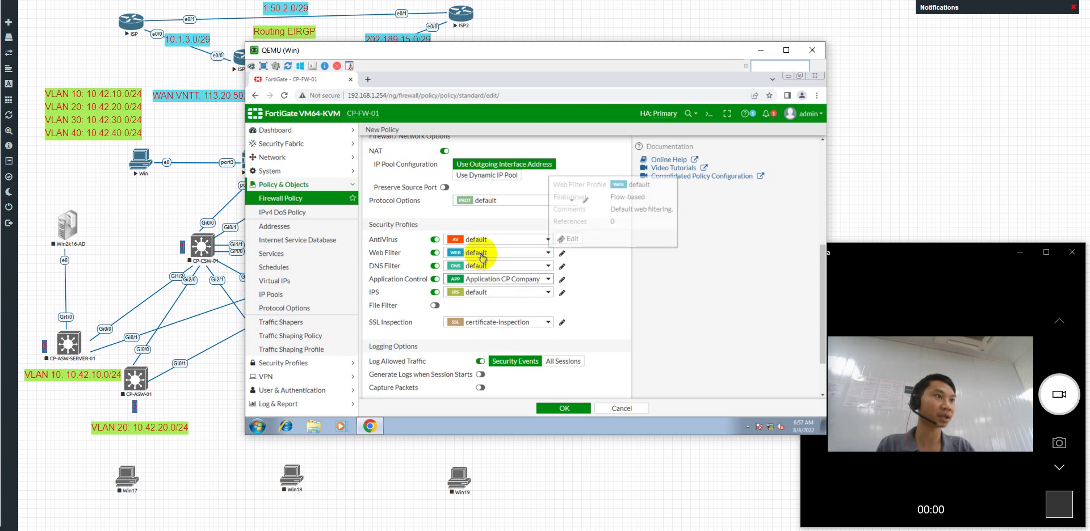
pyautogui.click(484, 256)
pyautogui.click(500, 305)
pyautogui.click(565, 400)
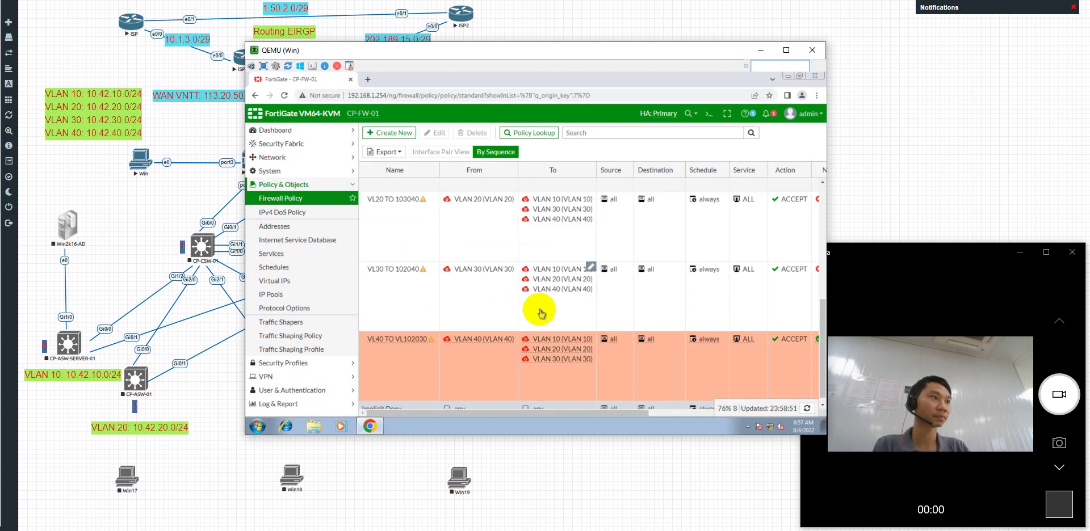
# Delete the redundant VL10 TO VL30 policy from the policy list.
pyautogui.scroll(5, 434, 265)
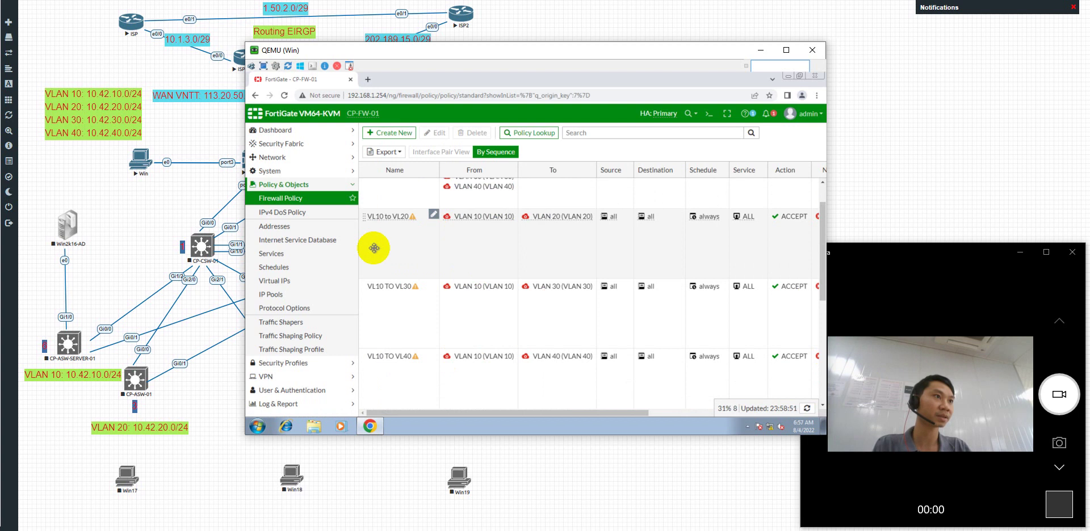
pyautogui.scroll(2, 375, 248)
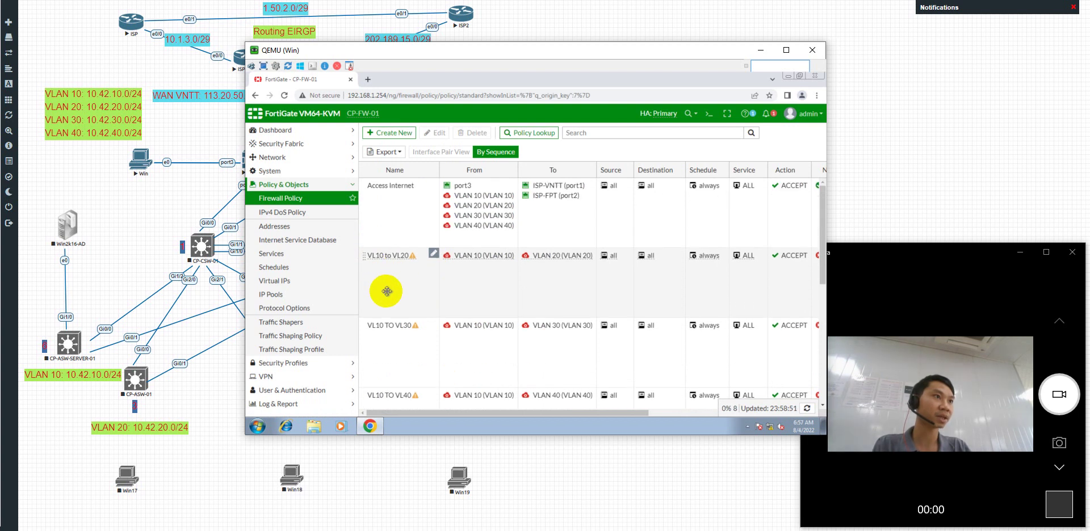
pyautogui.click(390, 284)
pyautogui.click(400, 358)
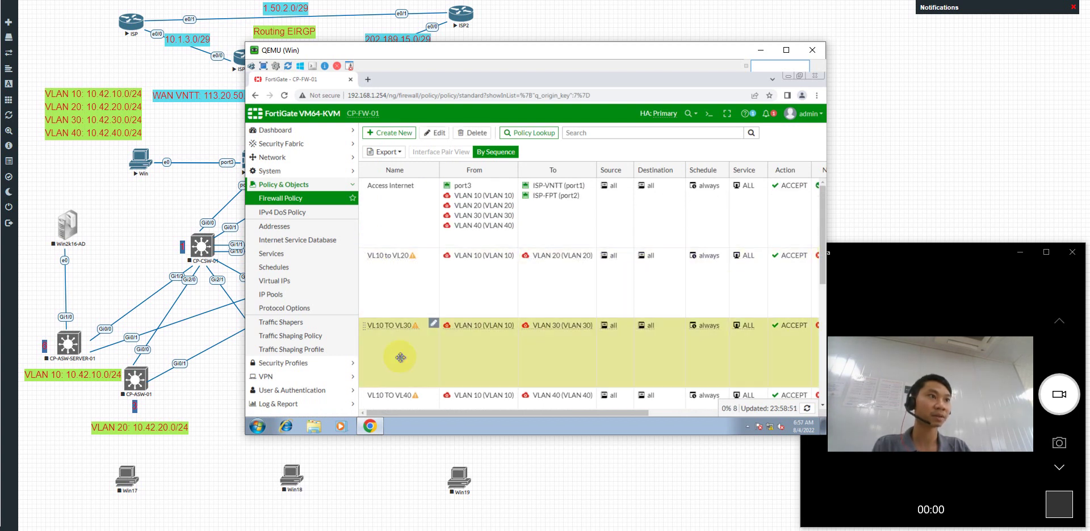
pyautogui.click(476, 134)
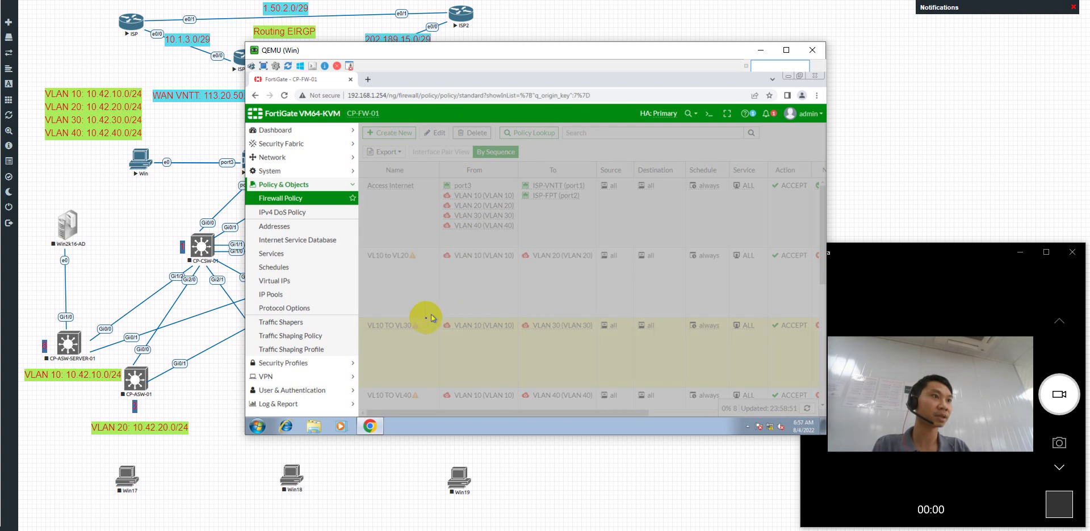
pyautogui.click(670, 181)
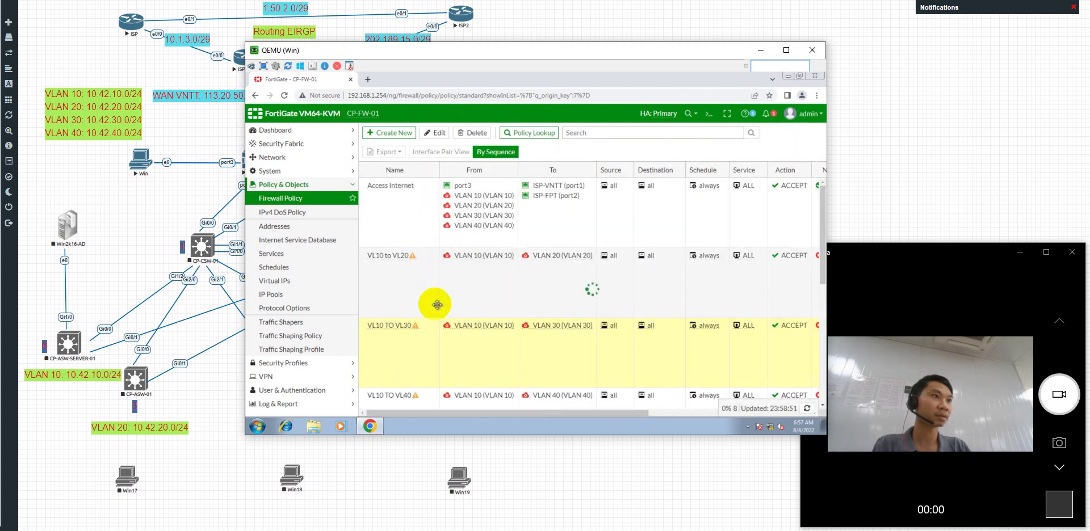
# Delete the VL10 TO VL40 policy, then open VL10 to VL20 for editing.
pyautogui.click(404, 293)
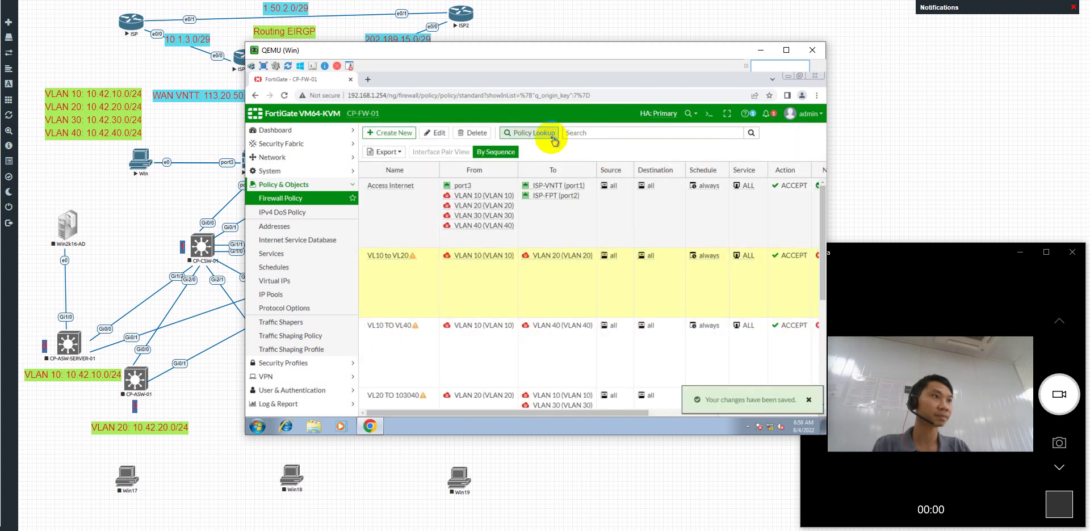
pyautogui.click(398, 338)
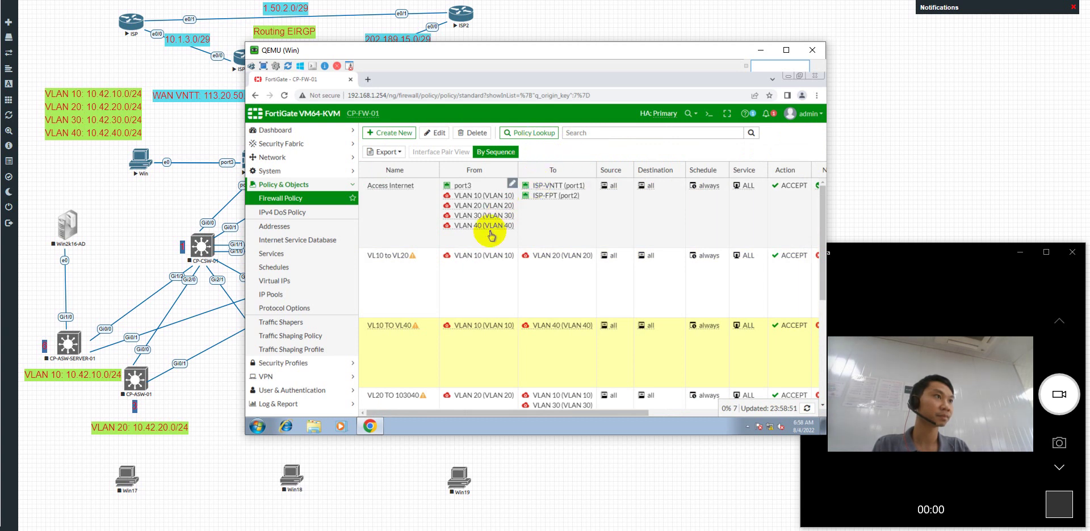
pyautogui.click(477, 134)
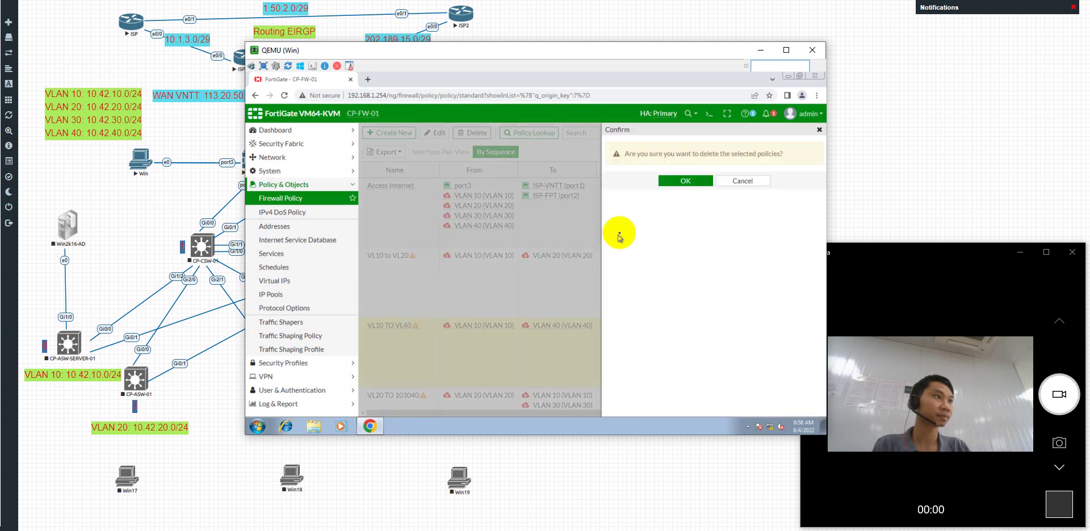
pyautogui.click(715, 180)
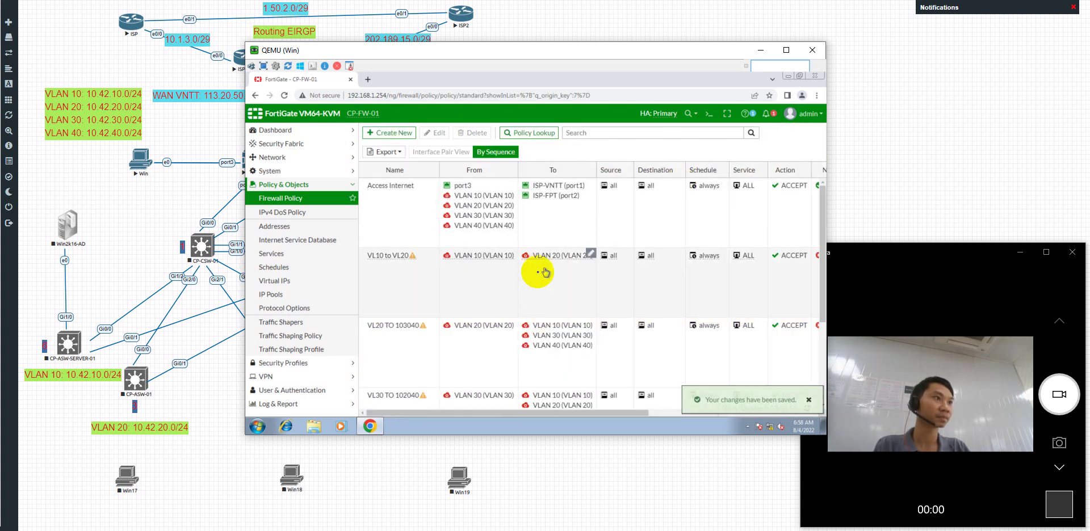
pyautogui.click(401, 299)
pyautogui.click(437, 134)
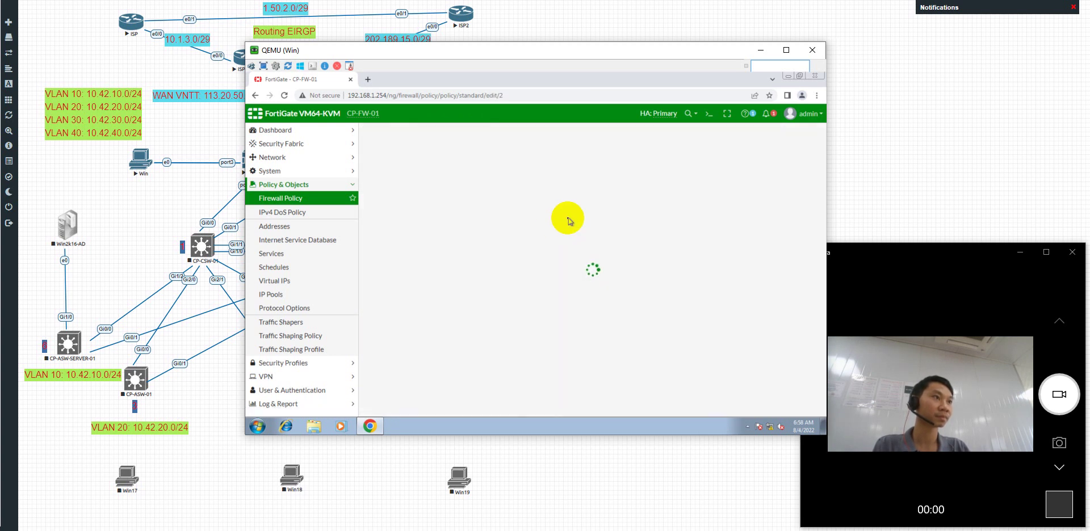
# Rename the policy to 'VL10 to VL203040', add VLAN 30 and VLAN 40 as outgoing interfaces, and save.
pyautogui.click(485, 158)
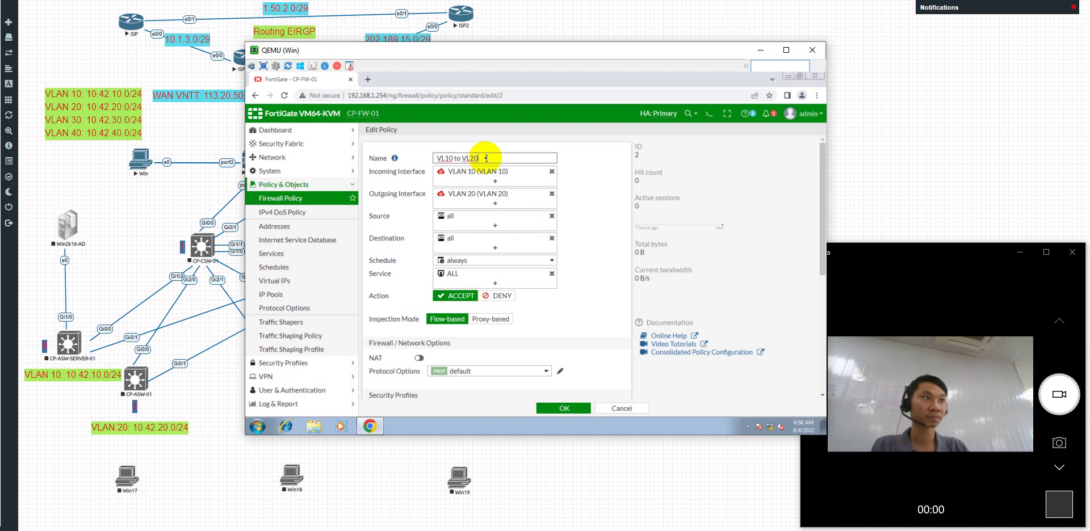
pyautogui.write('3040')
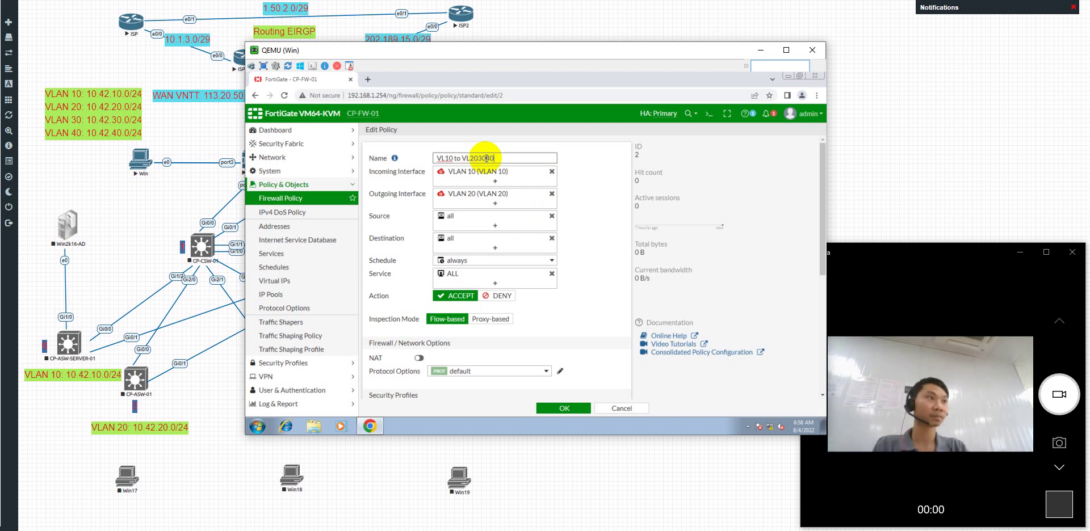
pyautogui.click(487, 208)
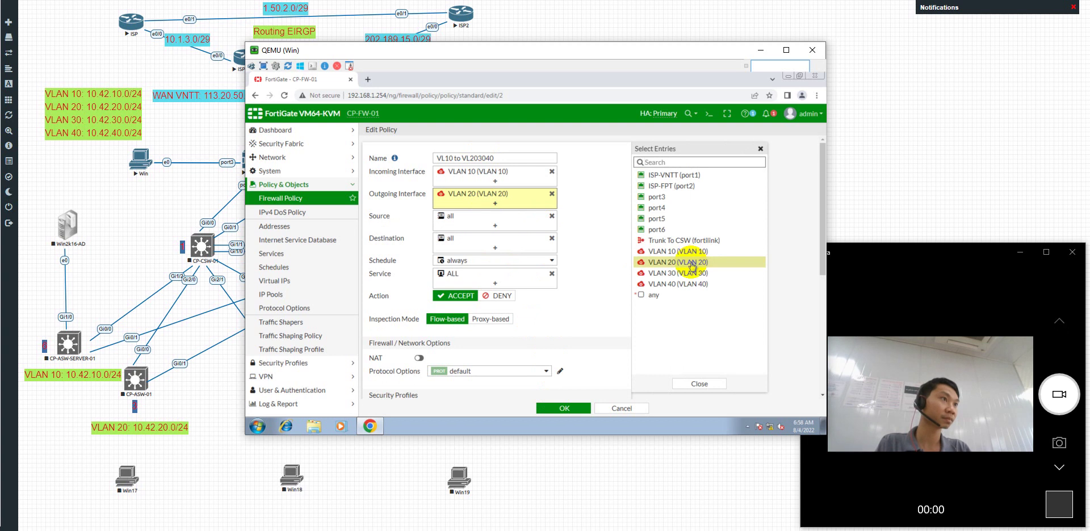
pyautogui.click(684, 272)
pyautogui.click(681, 283)
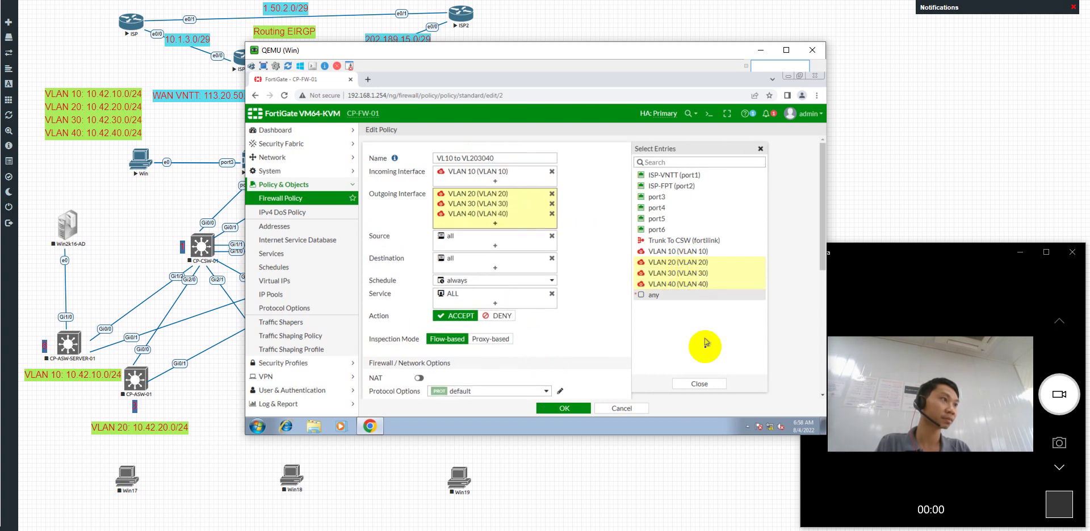
pyautogui.click(694, 386)
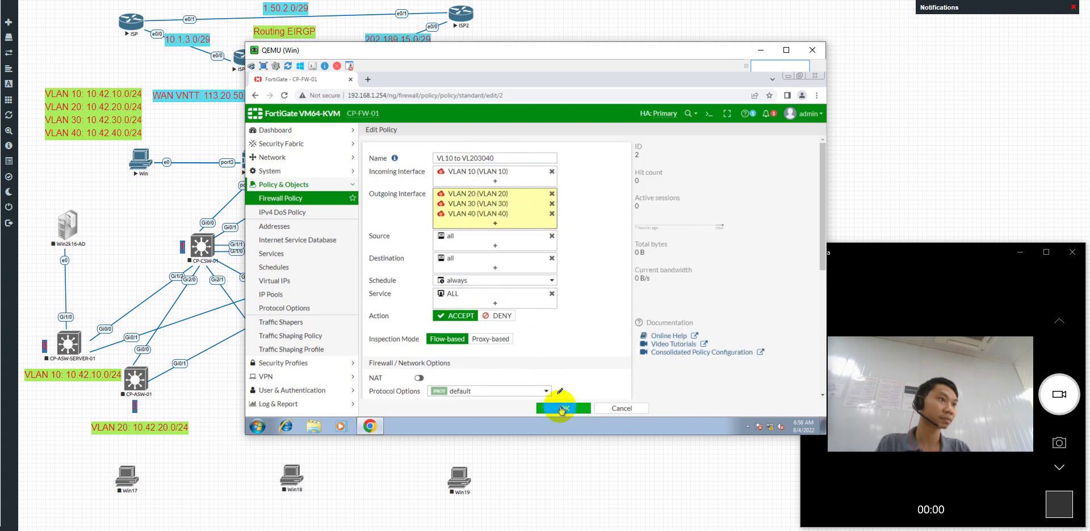
pyautogui.click(561, 409)
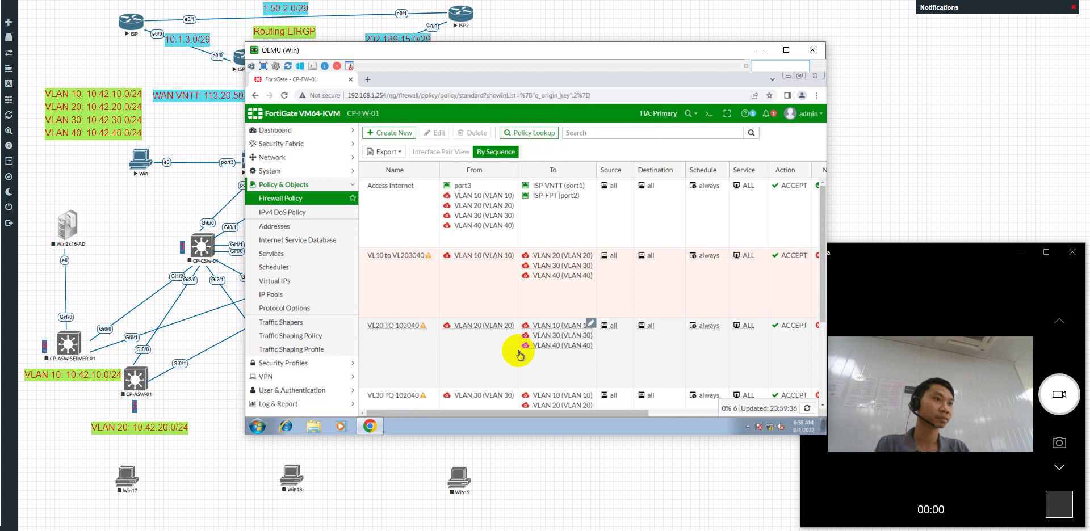
pyautogui.scroll(-3, 494, 364)
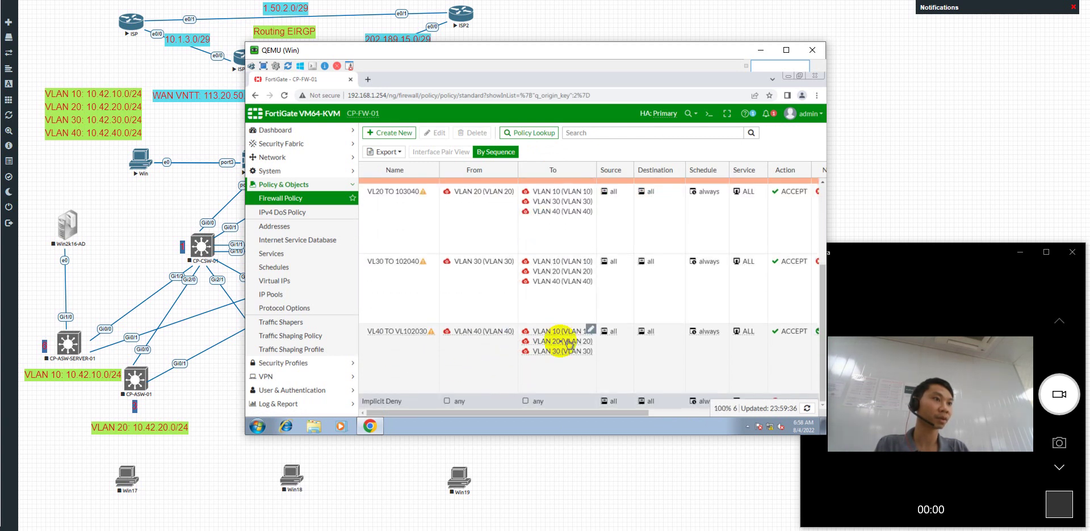
pyautogui.scroll(3, 535, 348)
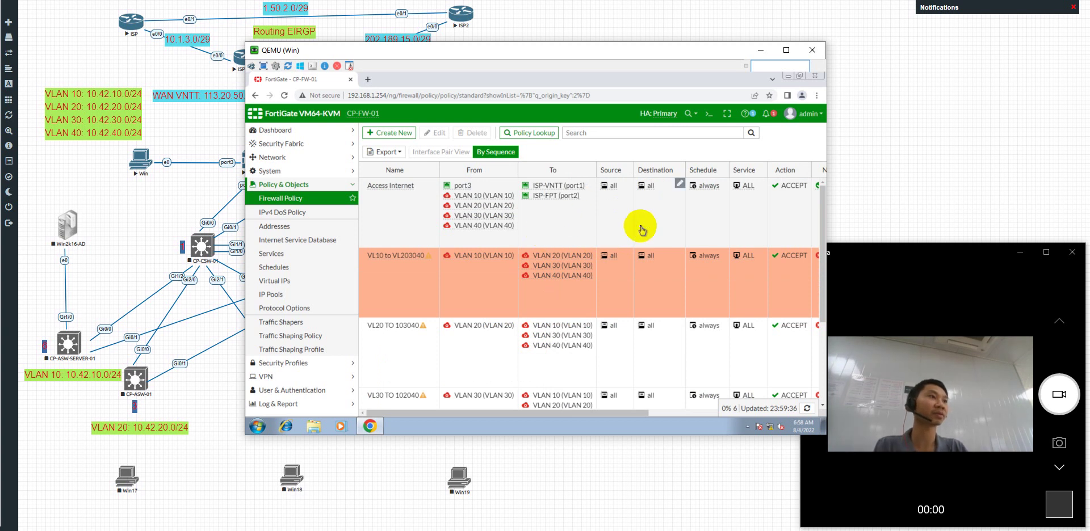
pyautogui.scroll(-3, 585, 284)
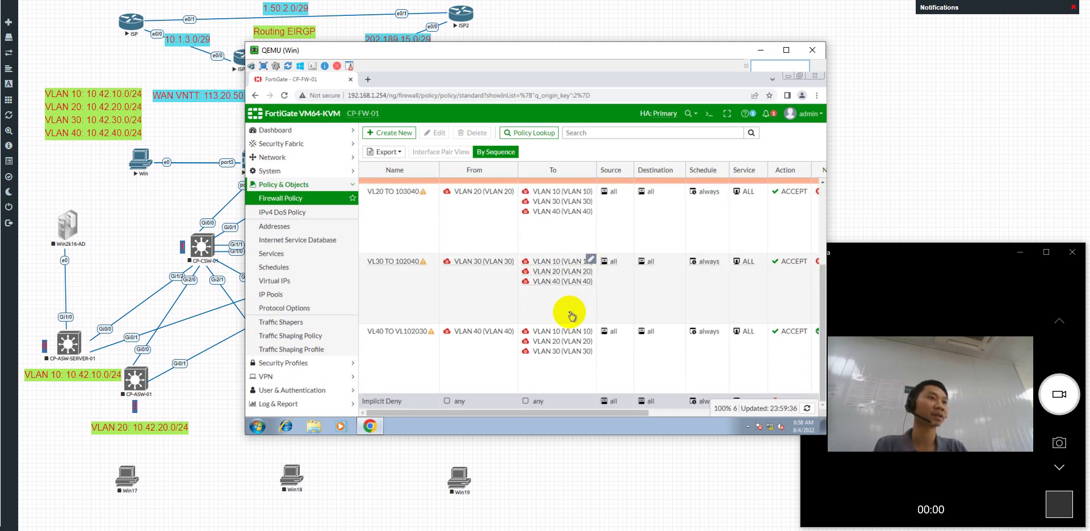